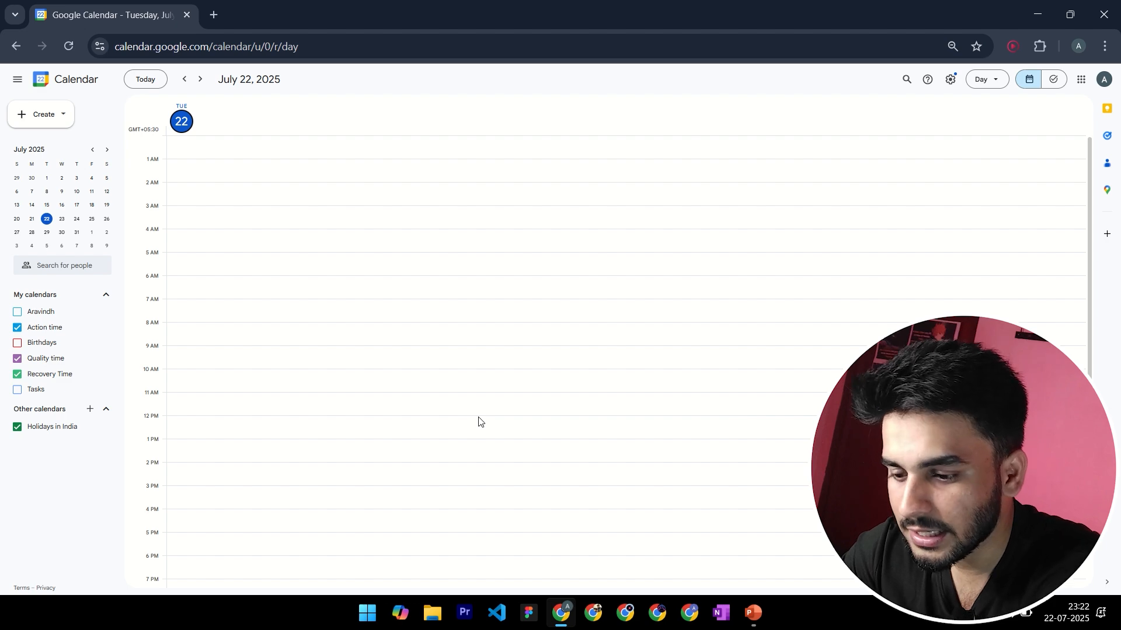
View the calendar by month and by year, and look over the hours in the July 22 day view
key(m)
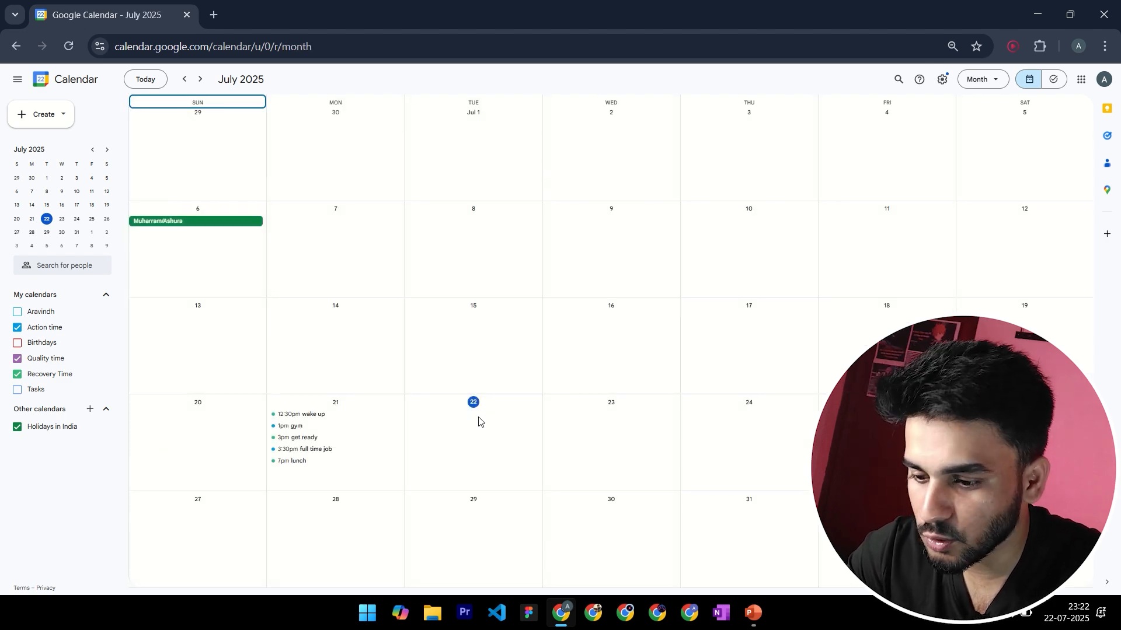
key(y)
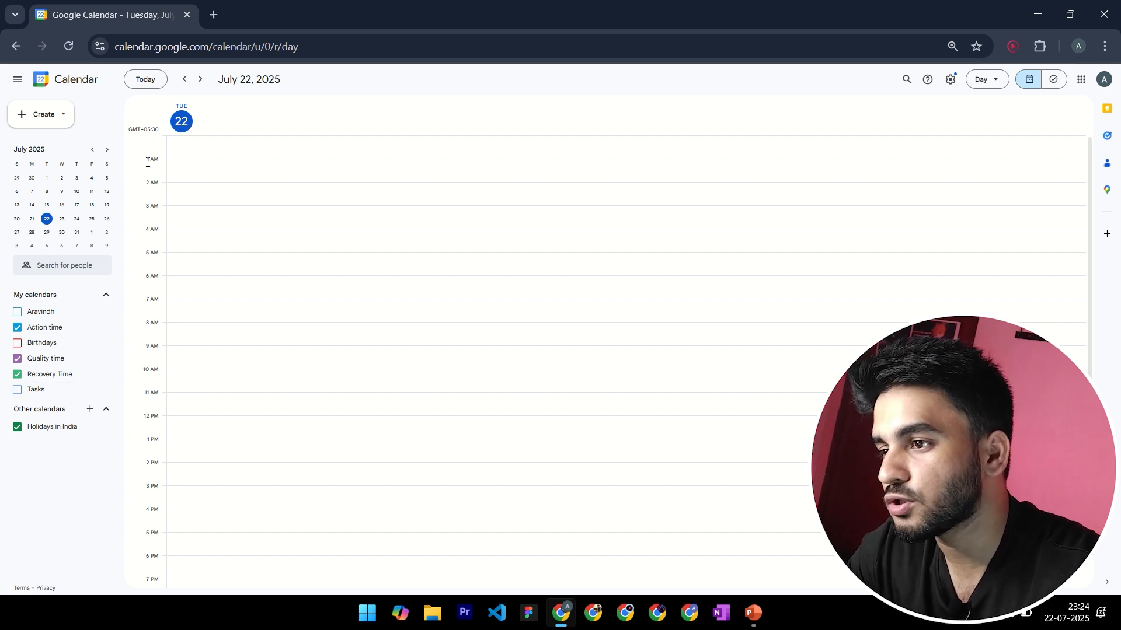
scroll(348, 357, down, 3)
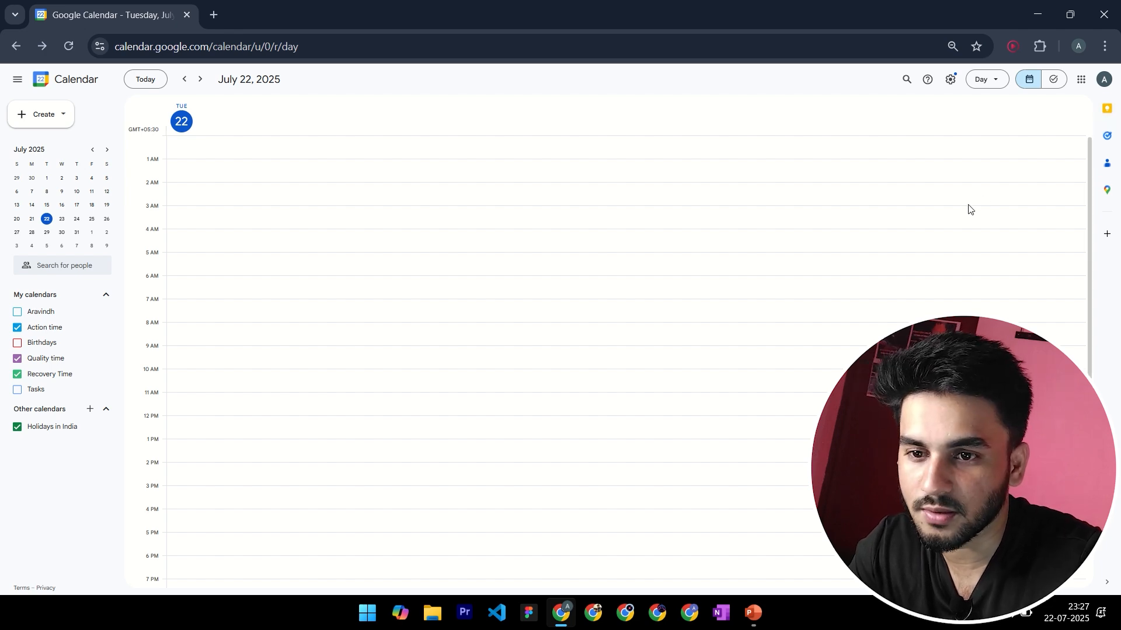
Enlarge the calendar page and start a new Keep note titled "Jan 31st goals:" beside it
key(ctrl+0)
key(ctrl+plus)
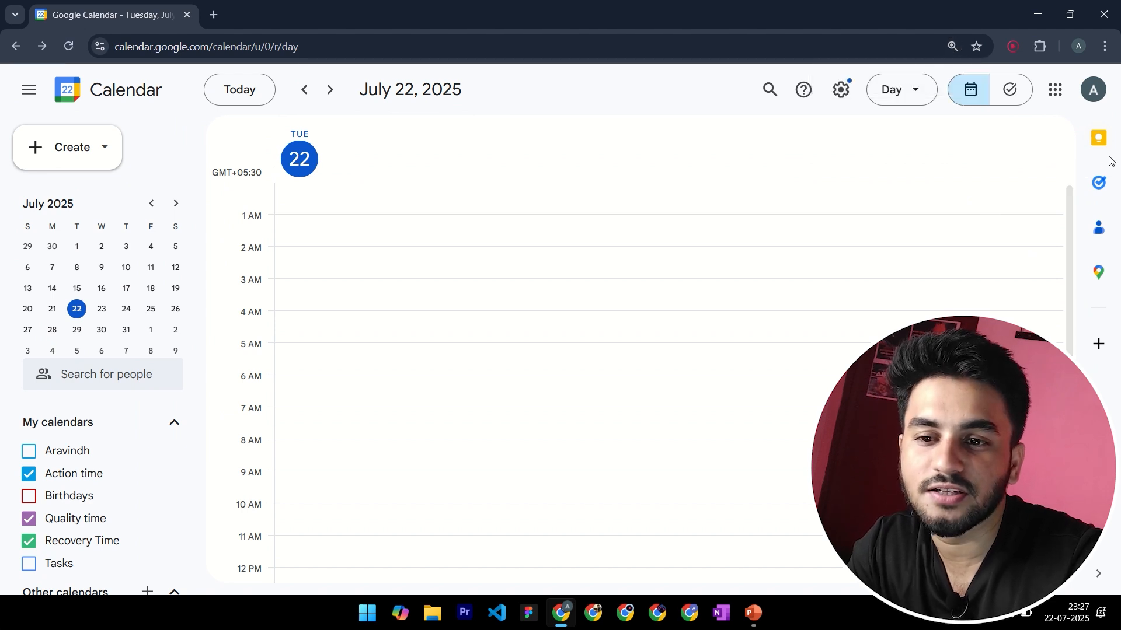
click(1100, 140)
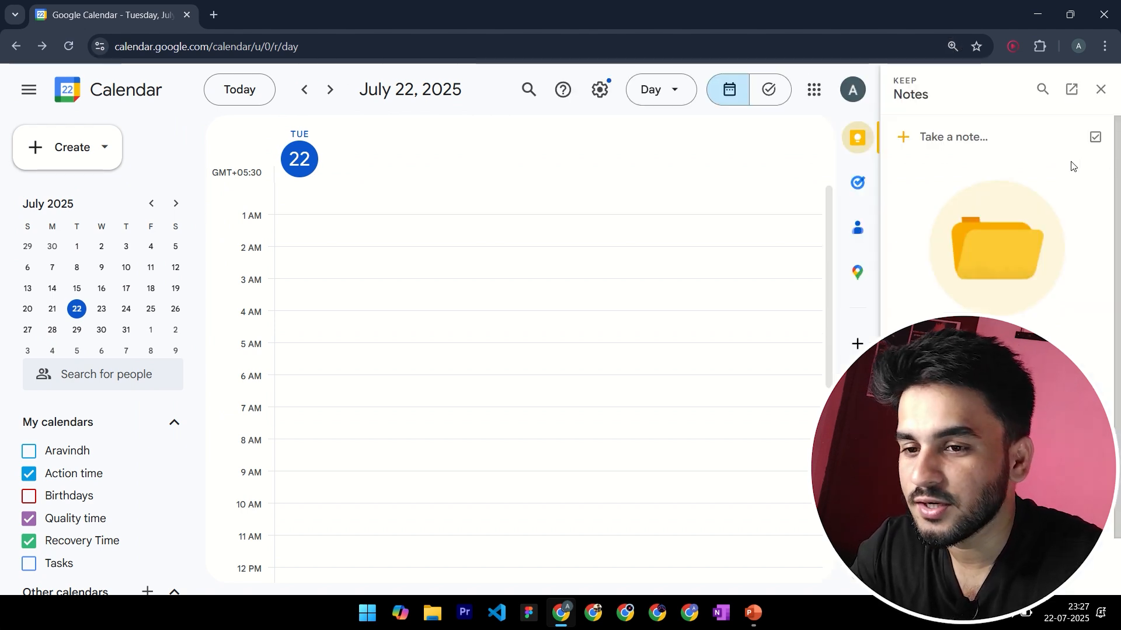
click(910, 144)
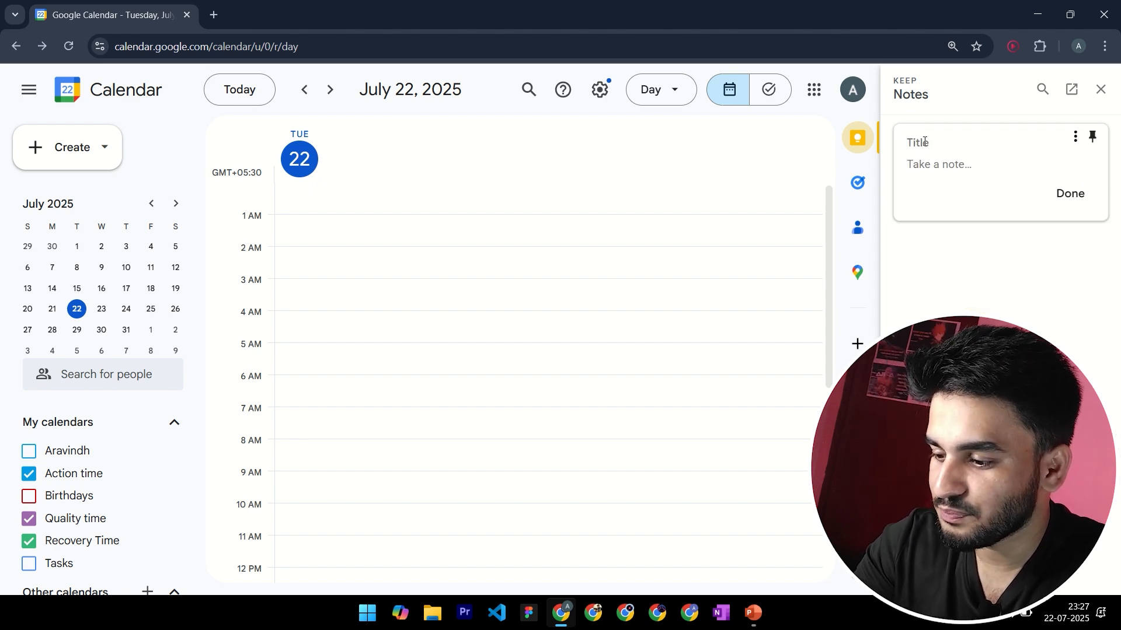
text(Jan)
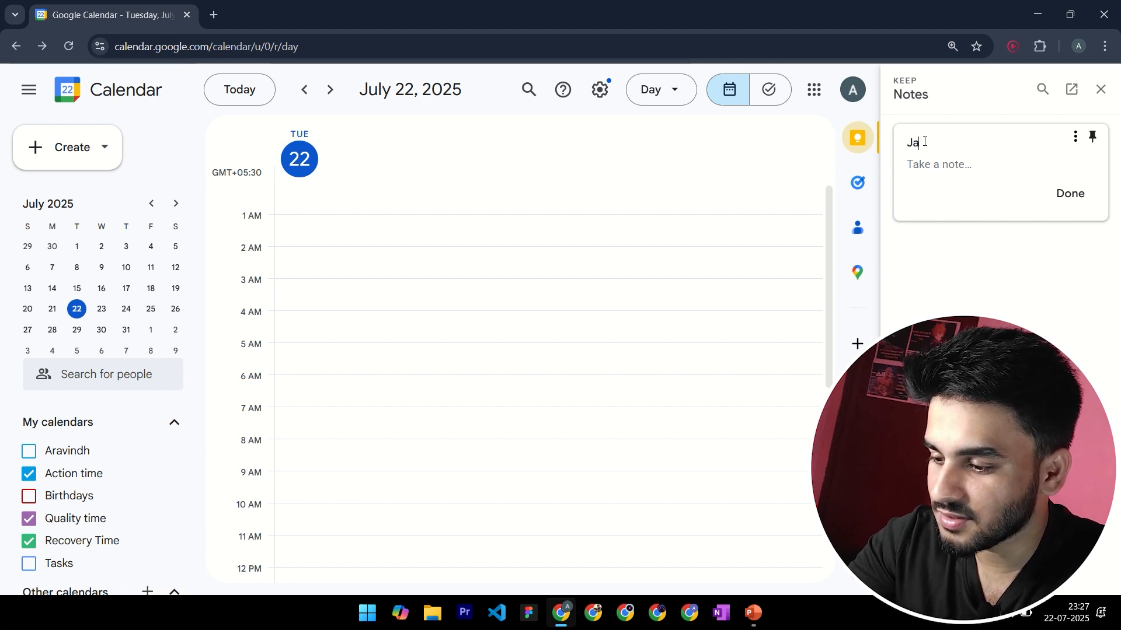
text( 31st)
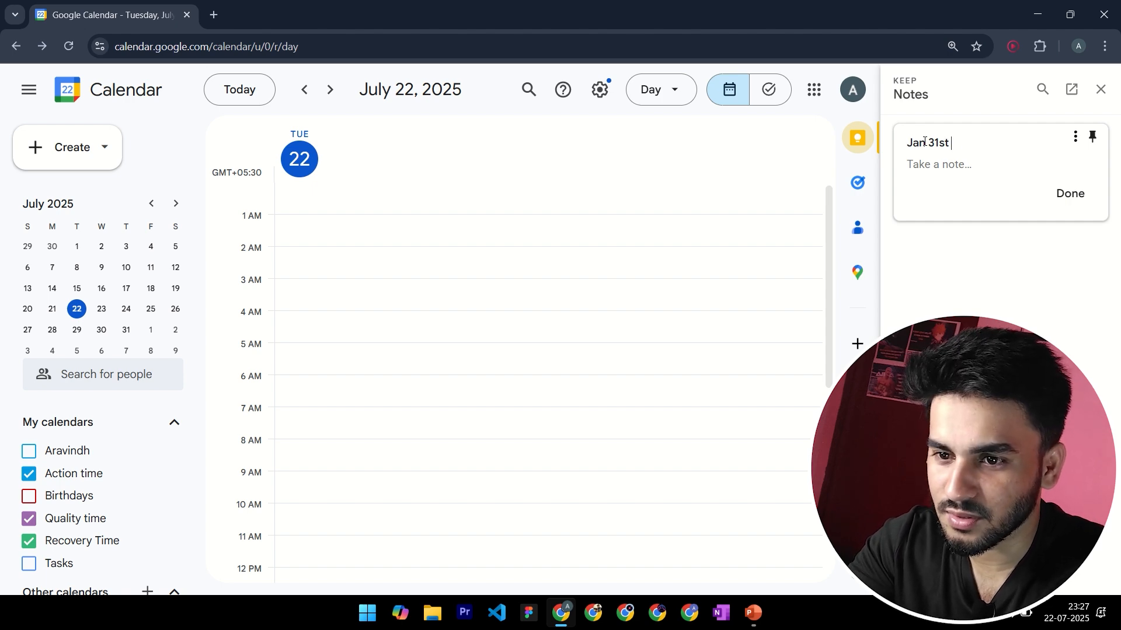
text( goals)
text(:)
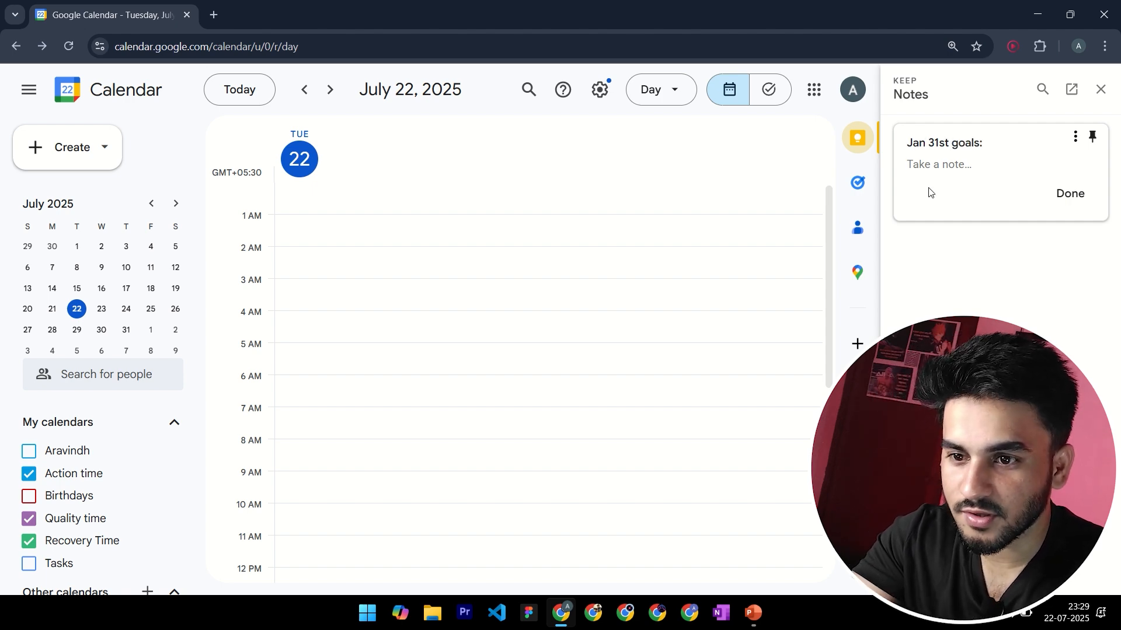
Enter the first two goals in the note's body: "1. Get fit" and "2. 50 YT videos"
key(Return)
text(1. Get fit)
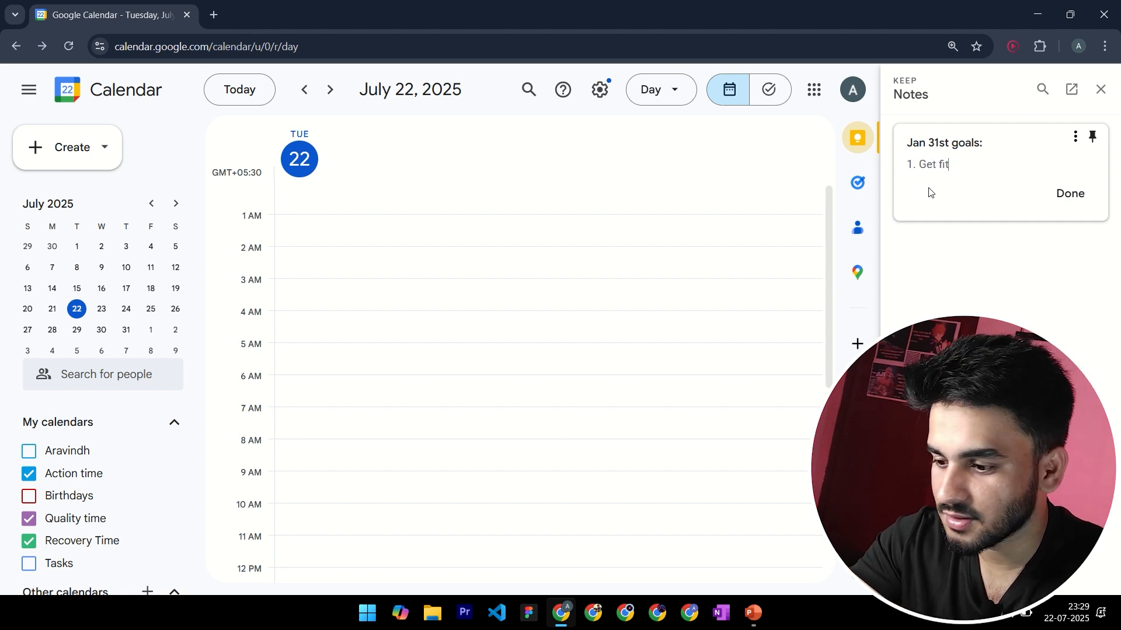
key(Return)
text(2.)
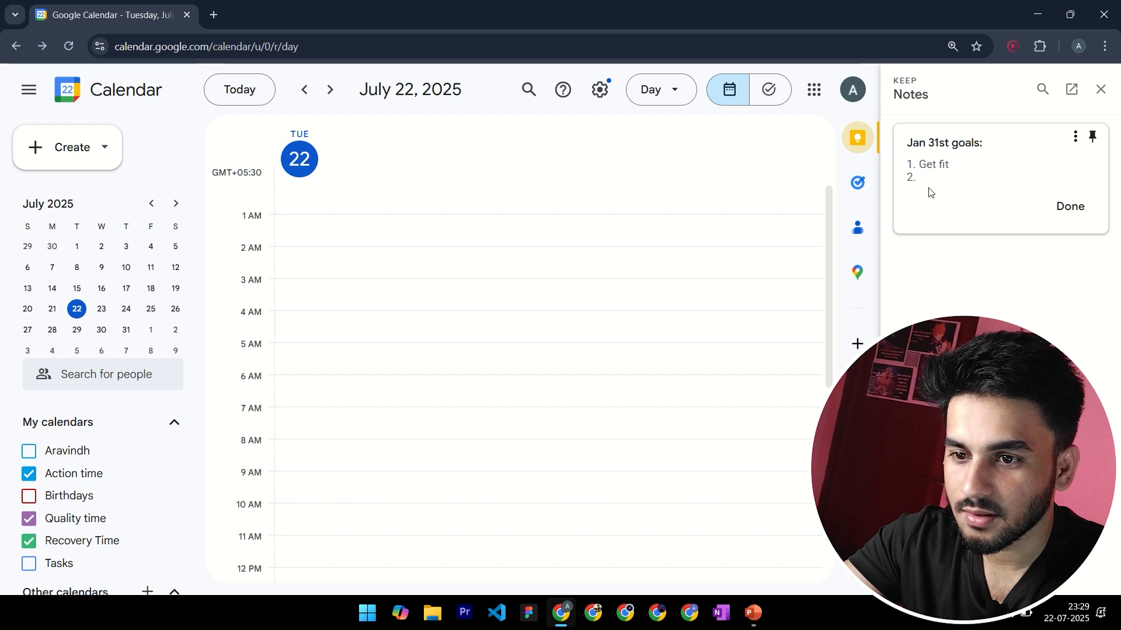
text( 5)
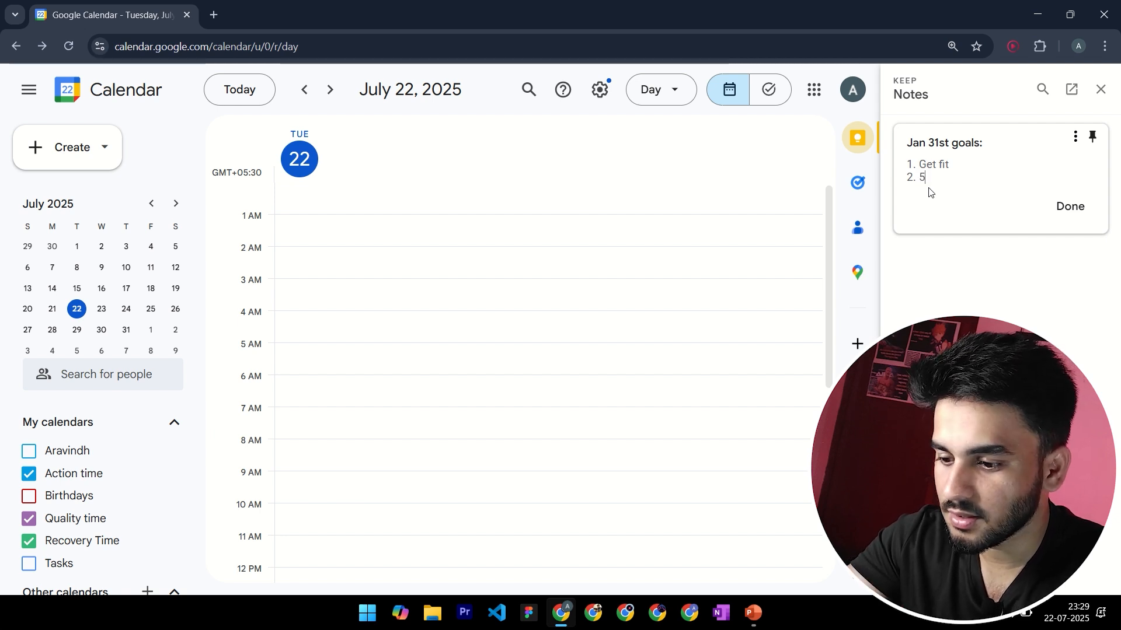
text(0 YT videos)
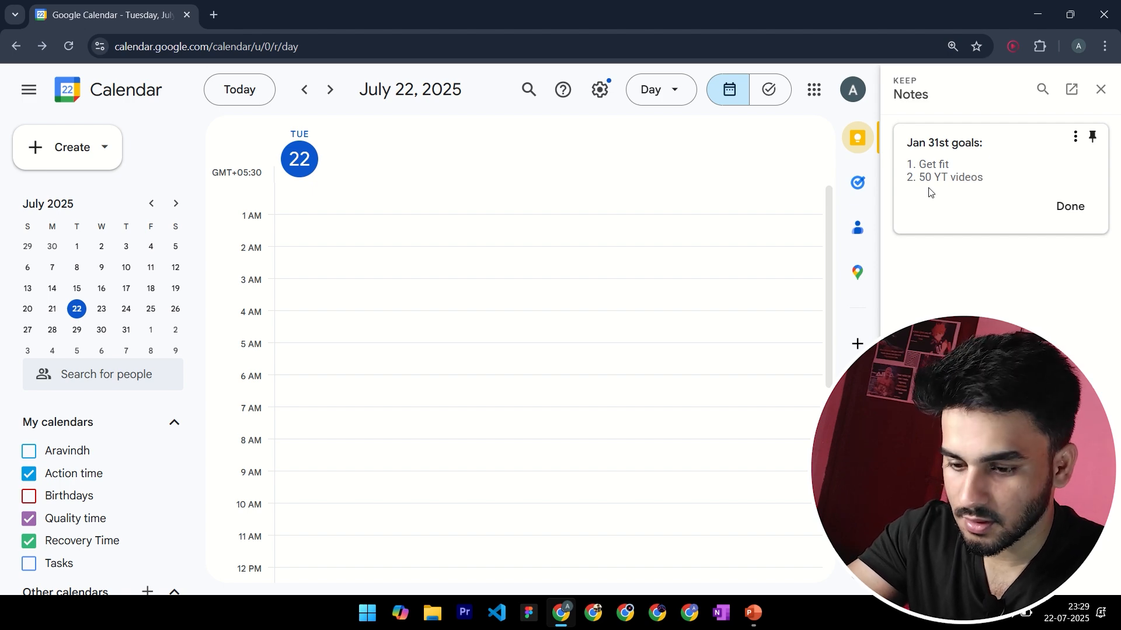
Add "3. Improve Communication" on a new line of the goals note
key(Return)
text(3. Improve)
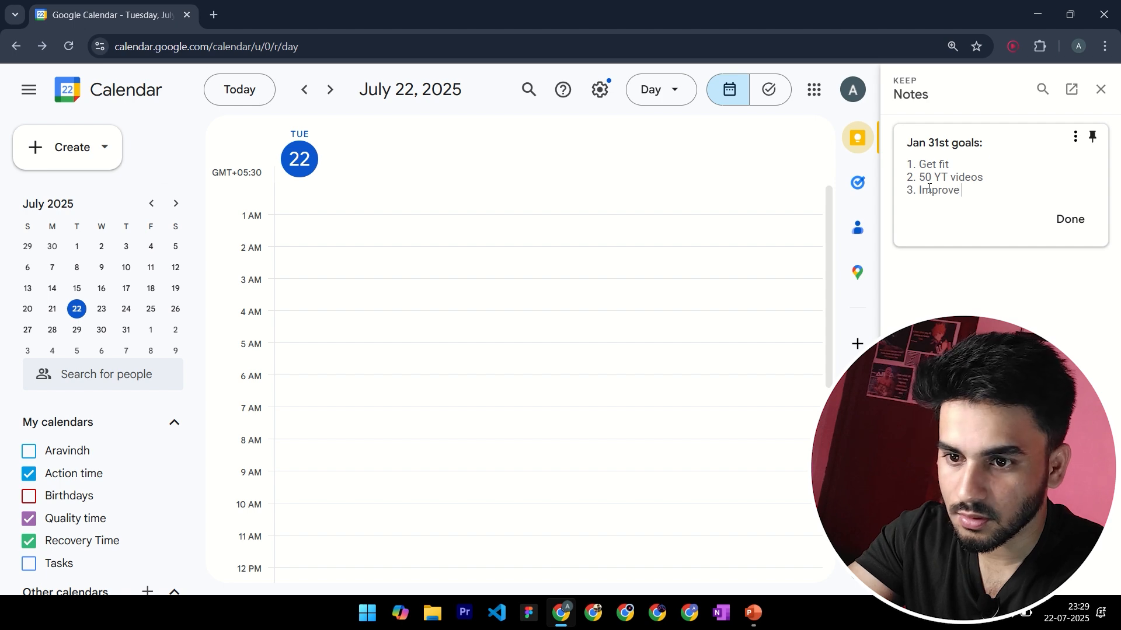
text( Commun)
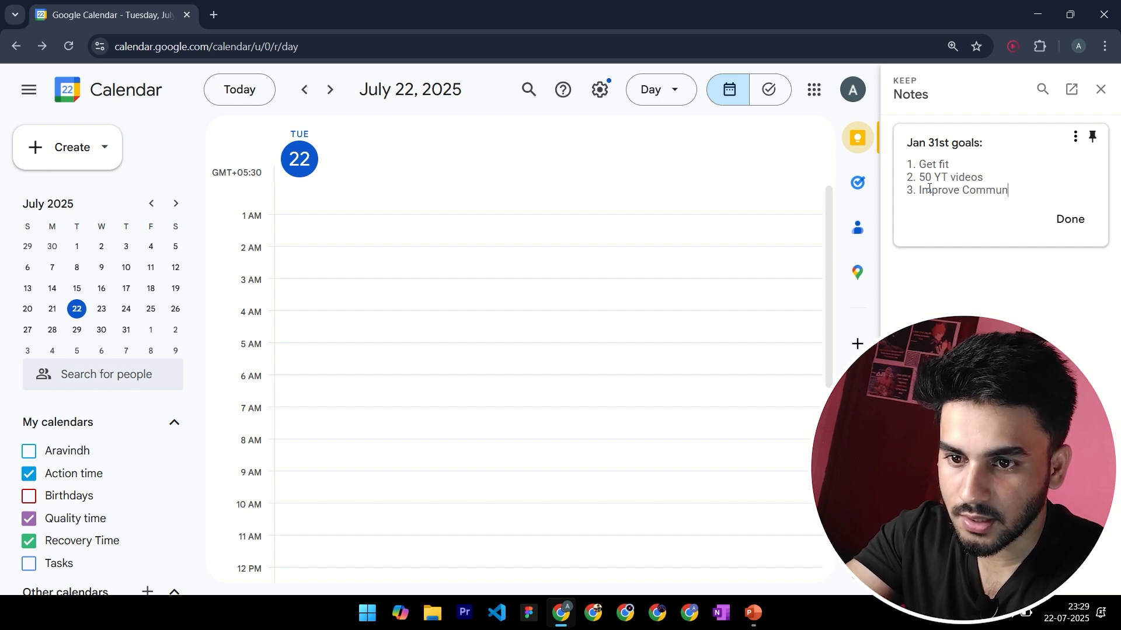
text(ication)
key(BackSpace)
key(BackSpace)
key(BackSpace)
key(BackSpace)
key(BackSpace)
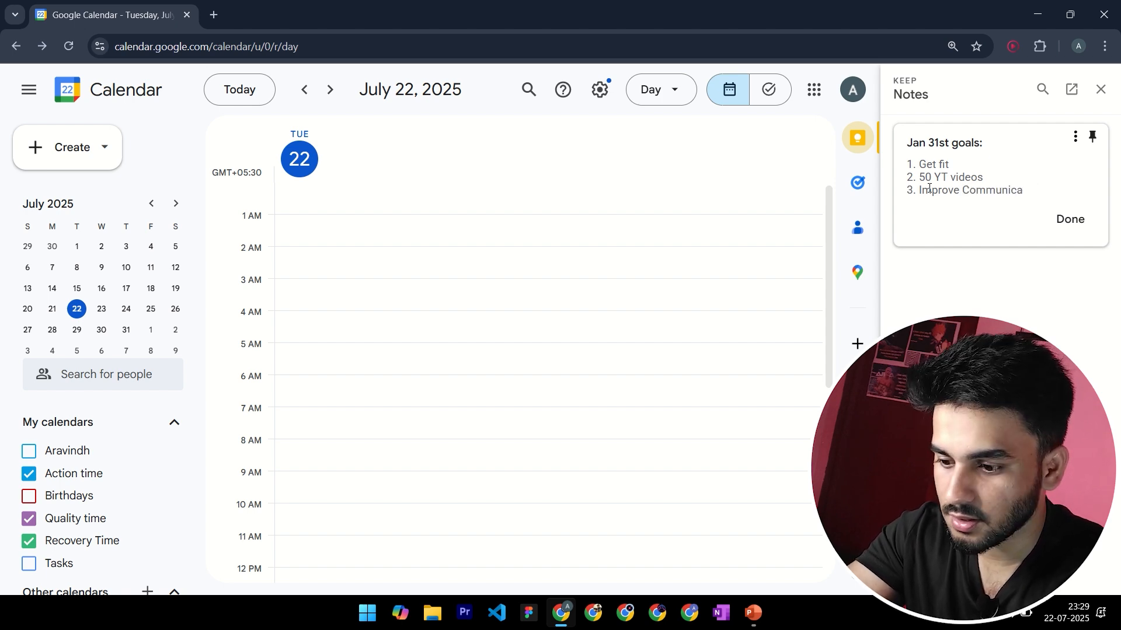
text(ation)
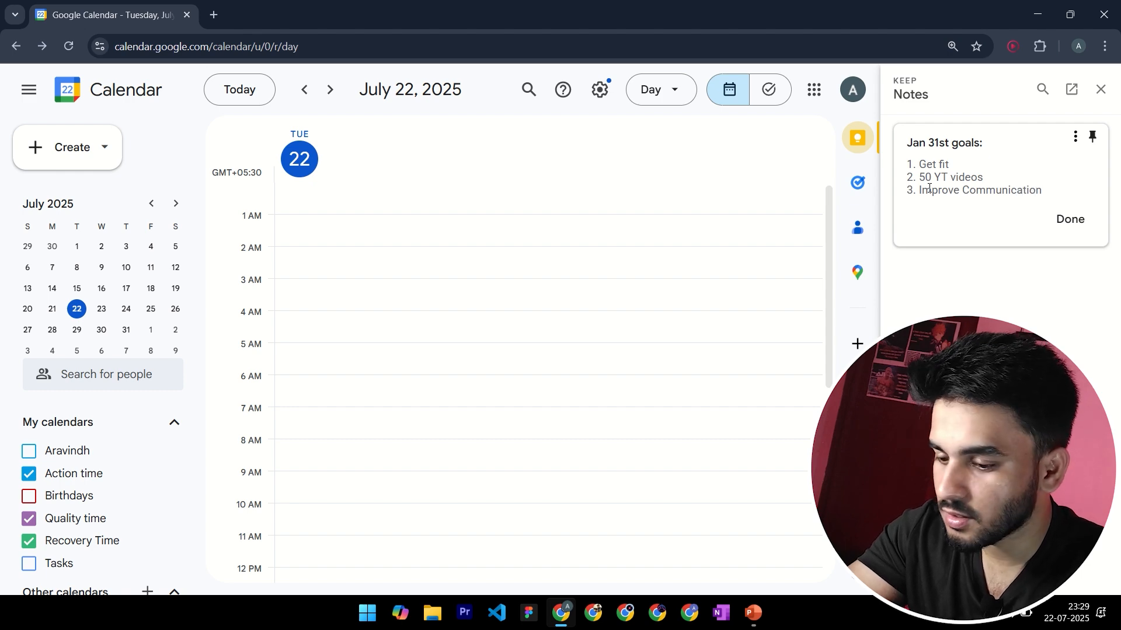
Add "4. Career Growth" as the last line of the goals note and save the note
key(Return)
text(4)
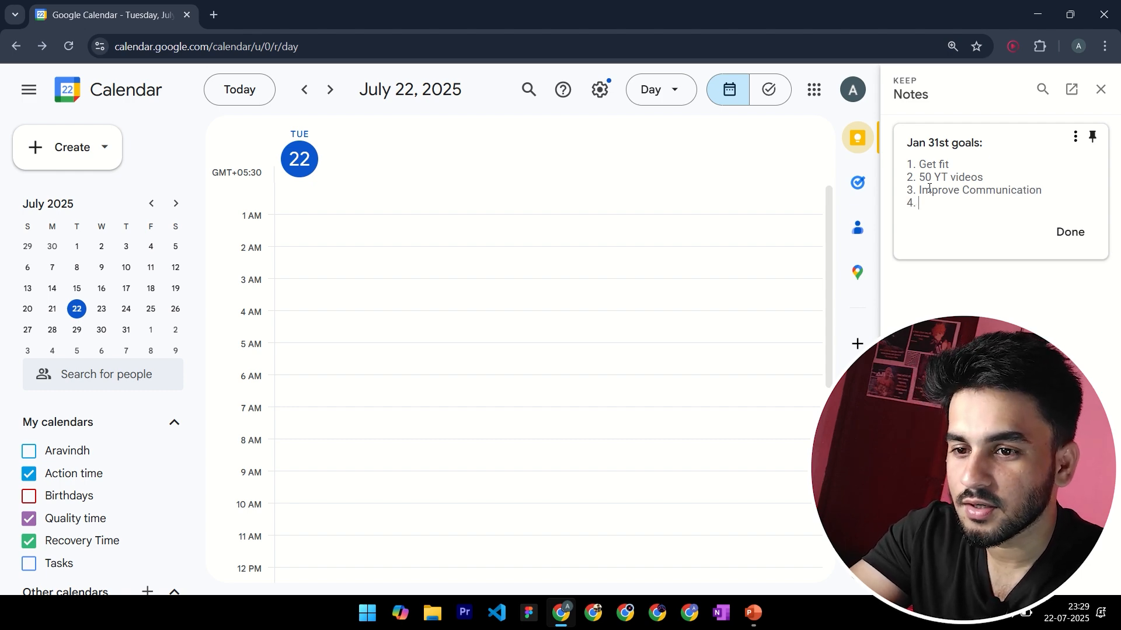
text(. Care)
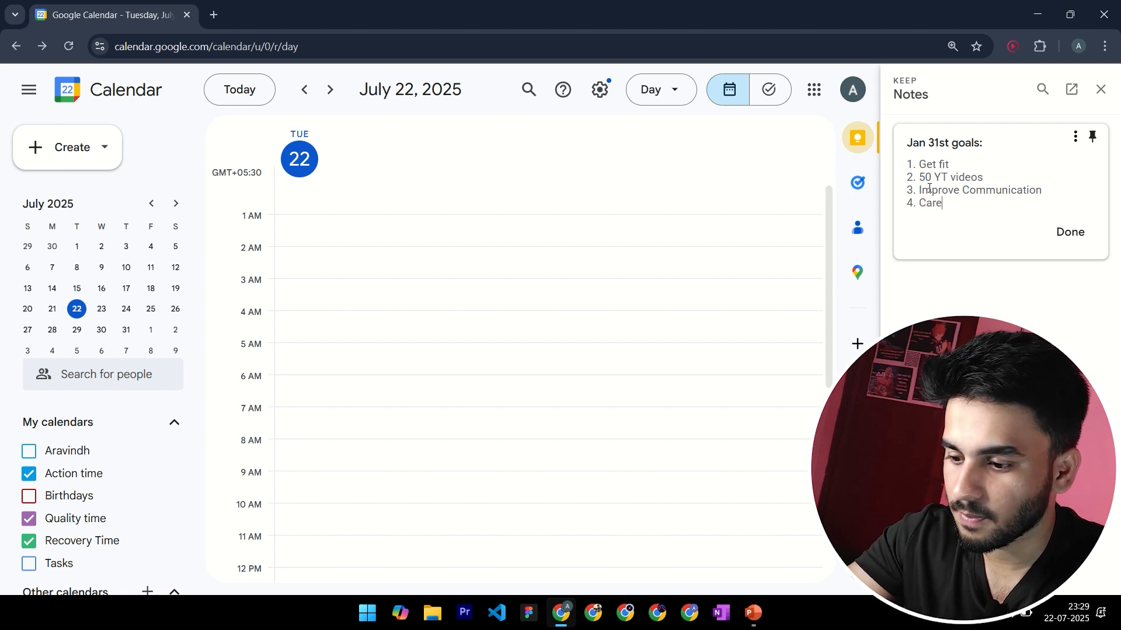
text(er Growth)
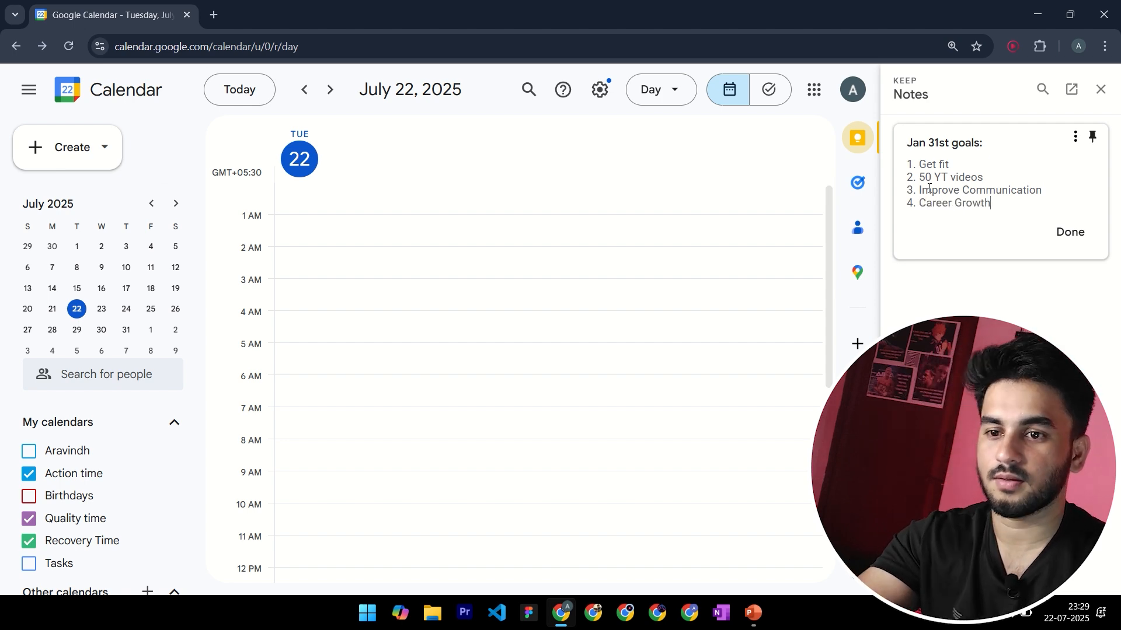
click(1071, 233)
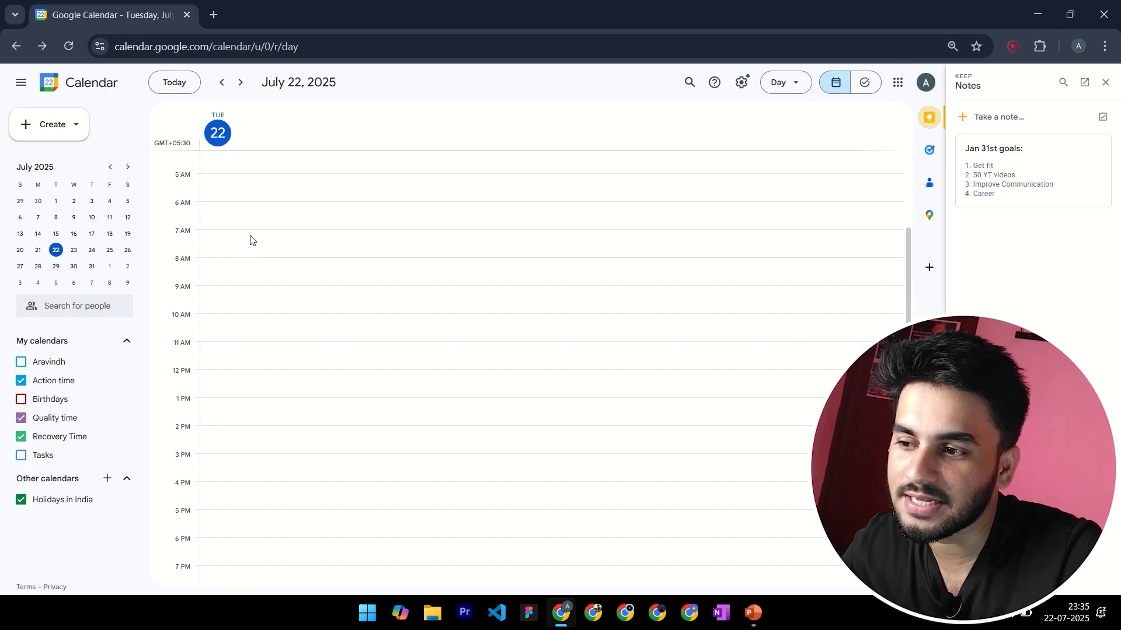
Create an event starting at 7:00am on Tuesday, July 22 and title it "Wake up"
click(244, 232)
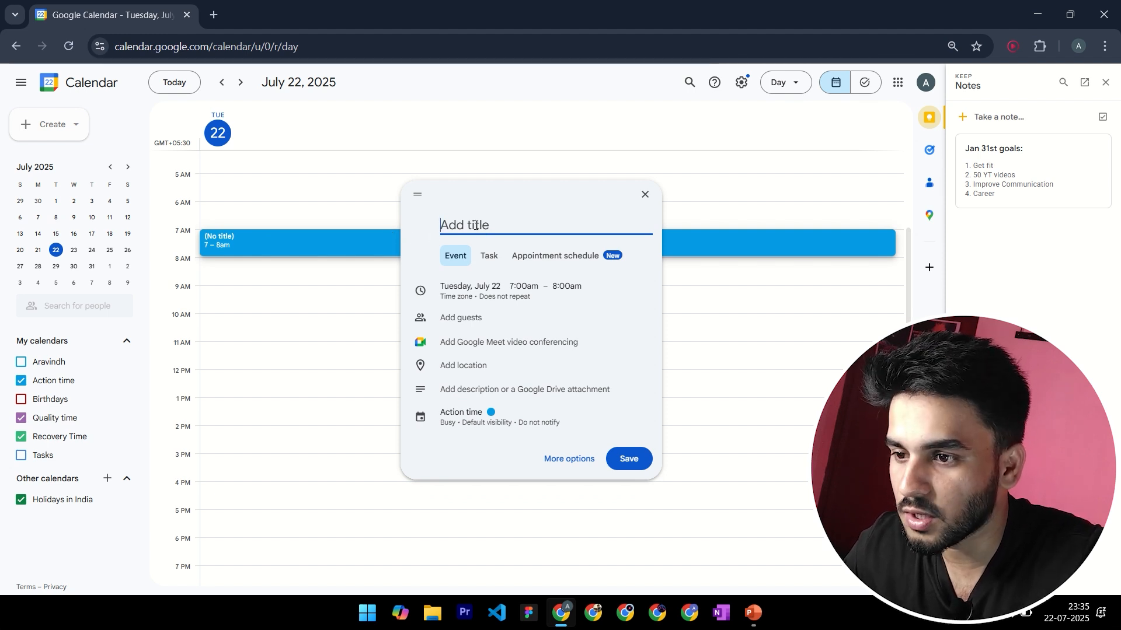
text(W)
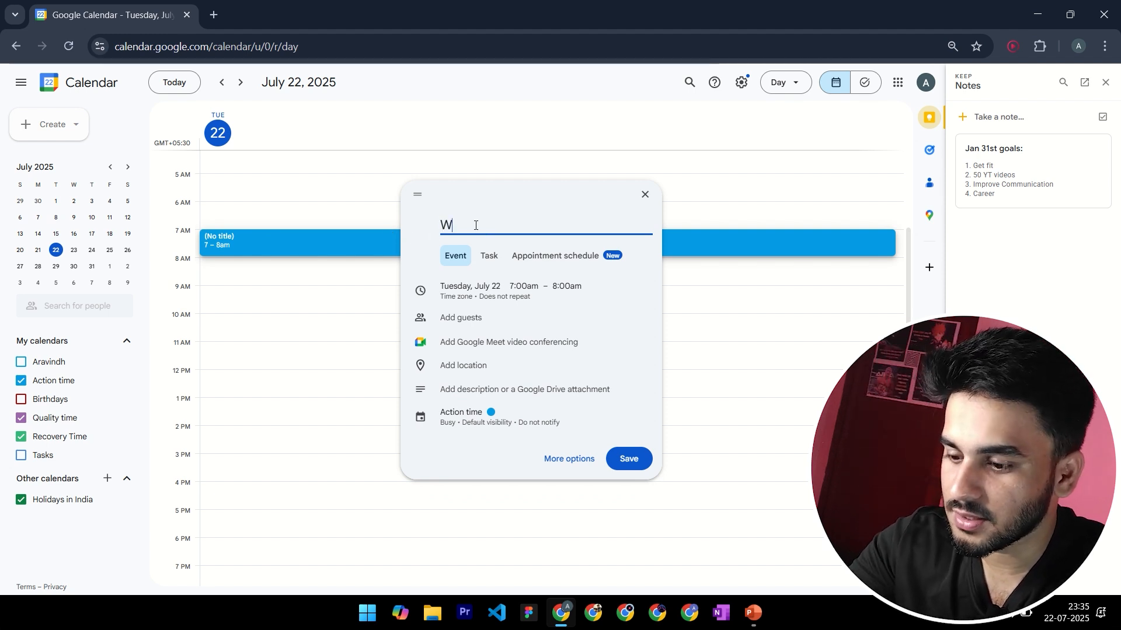
text(ake Up)
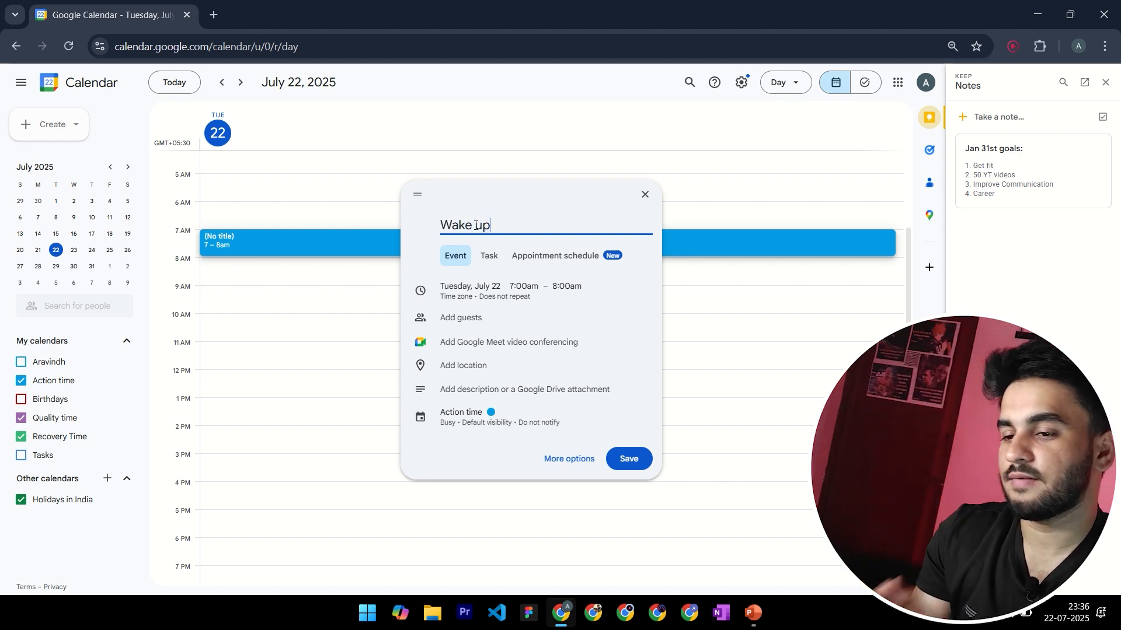
key(BackSpace)
key(BackSpace)
text(up)
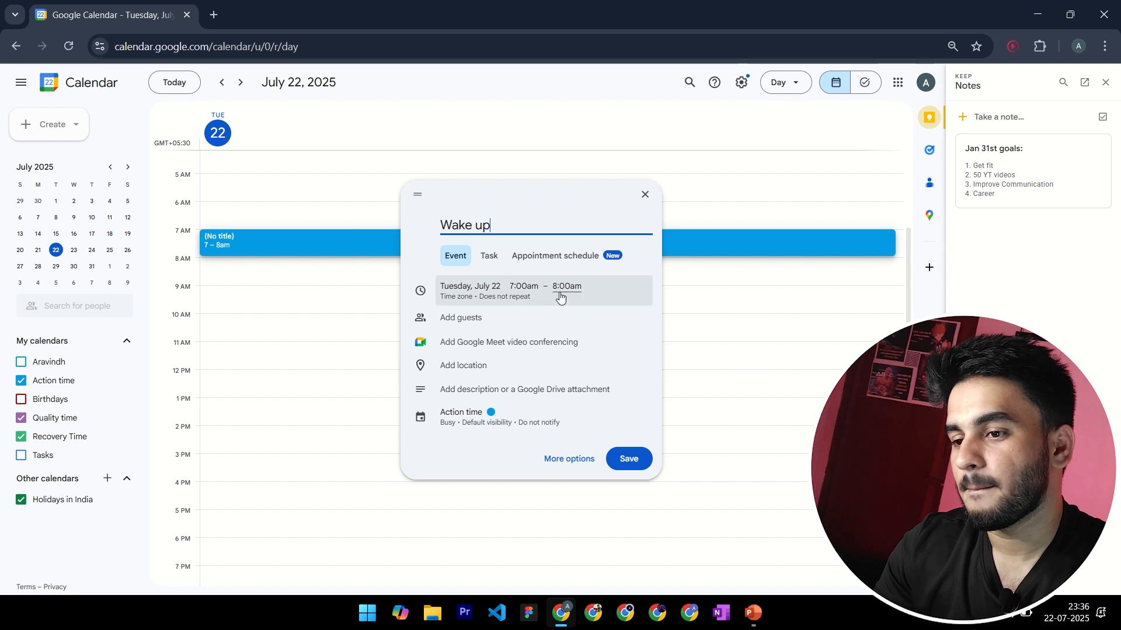
Set the "Wake up" event's end time to 7:30am and save the event
click(559, 297)
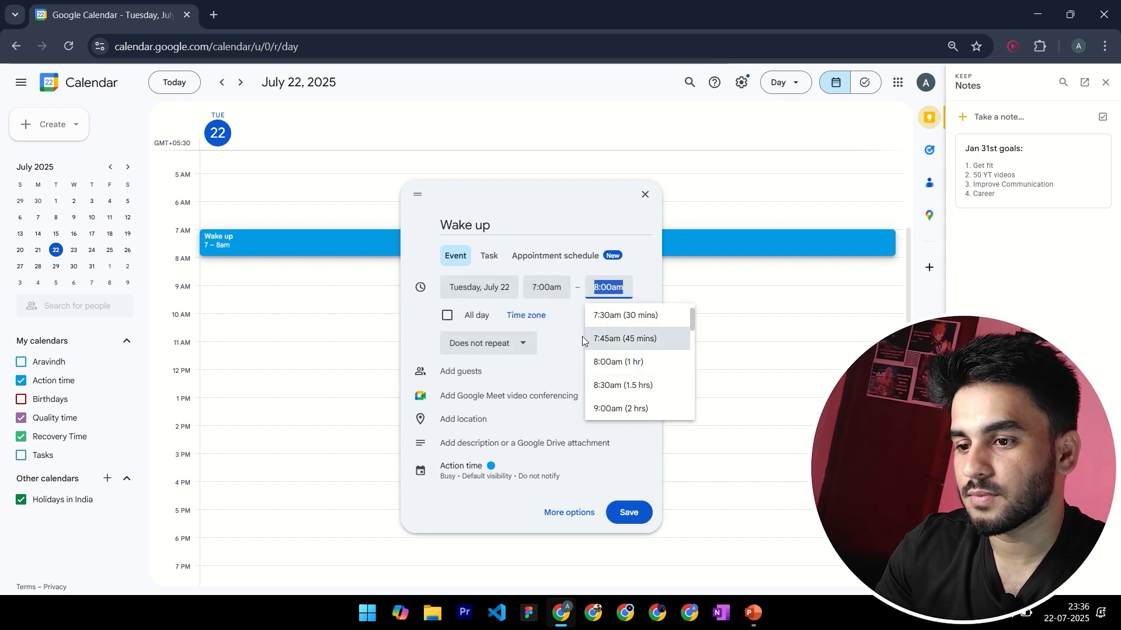
scroll(630, 339, up, 2)
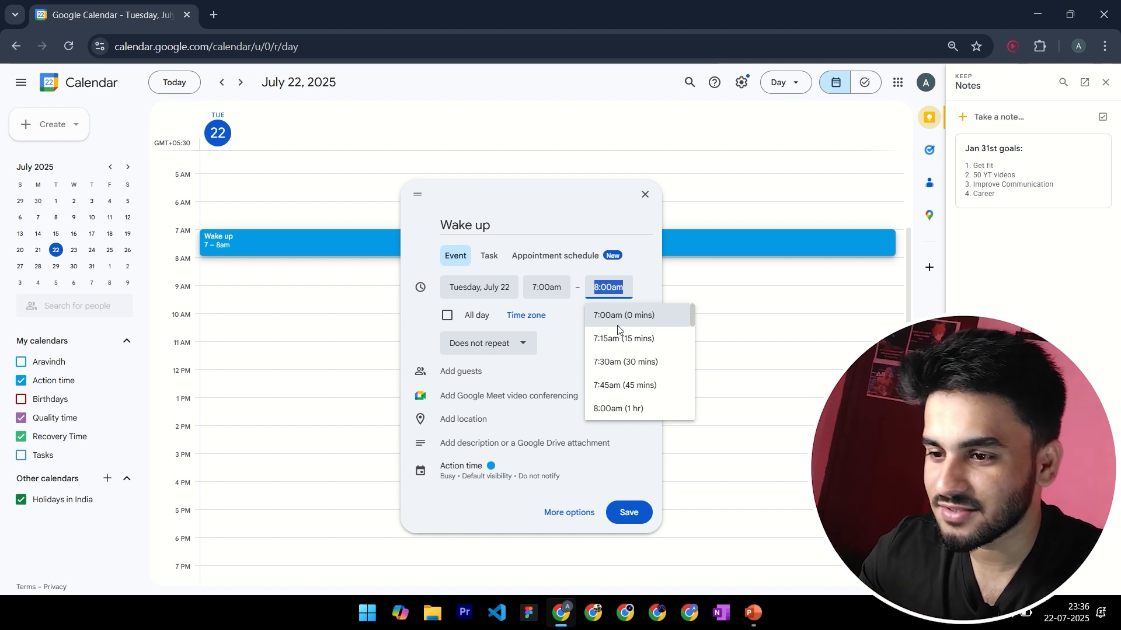
click(603, 286)
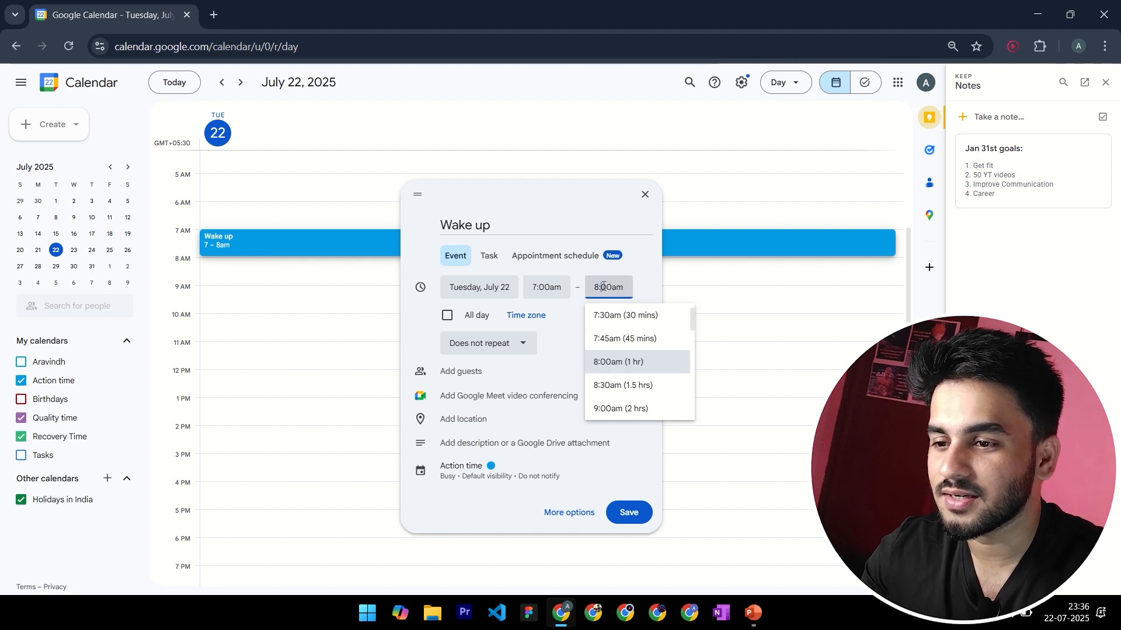
double_click(603, 286)
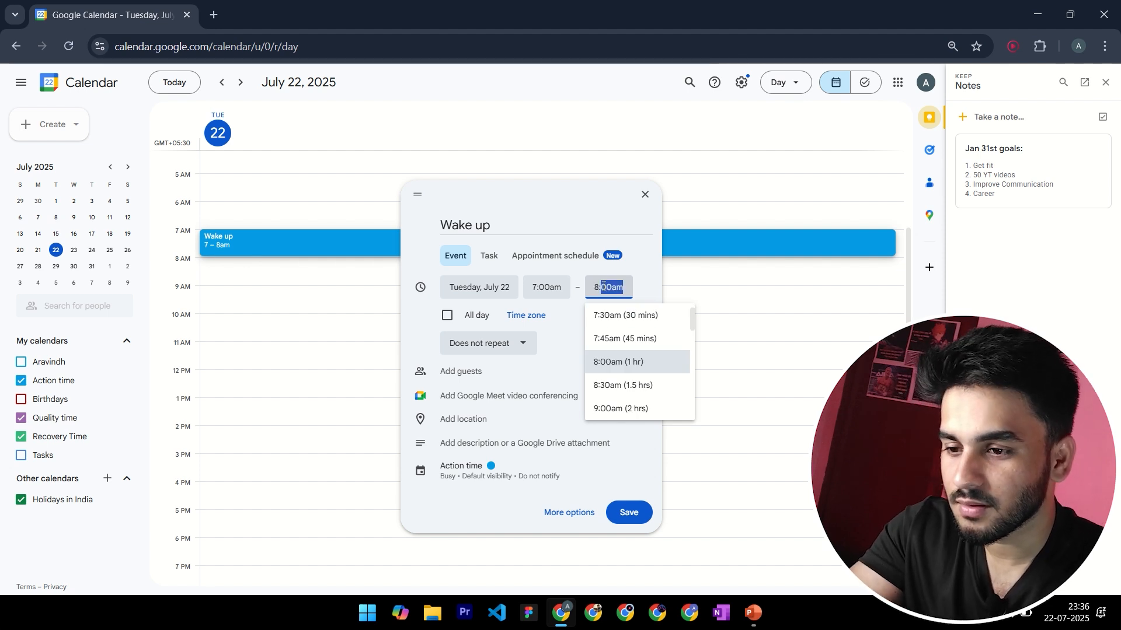
scroll(623, 362, up, 1)
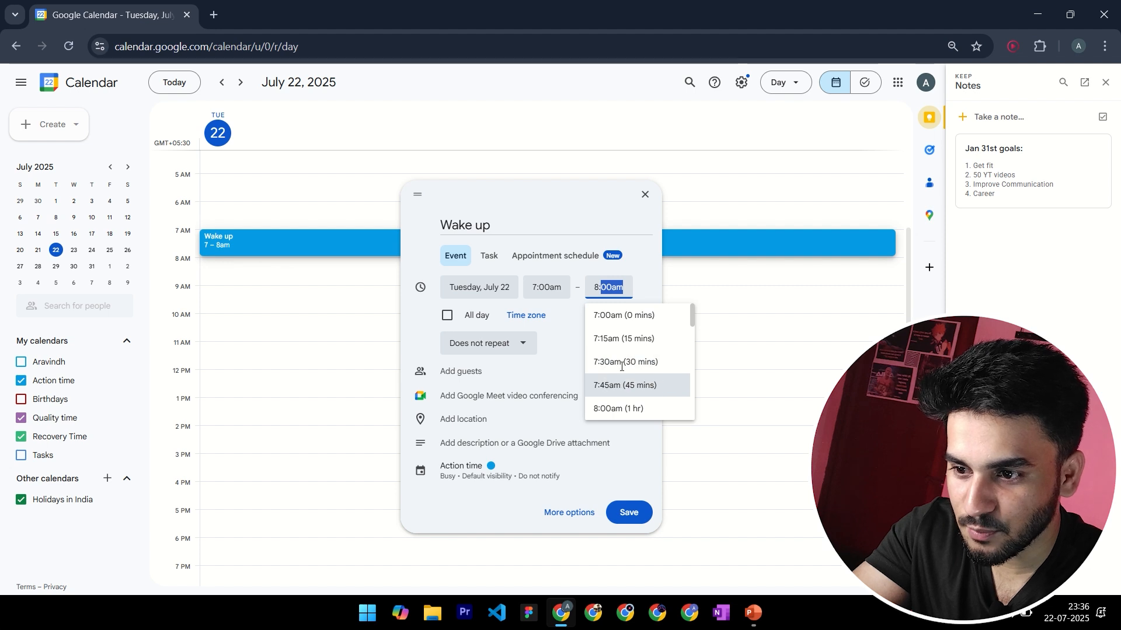
scroll(623, 362, down, 3)
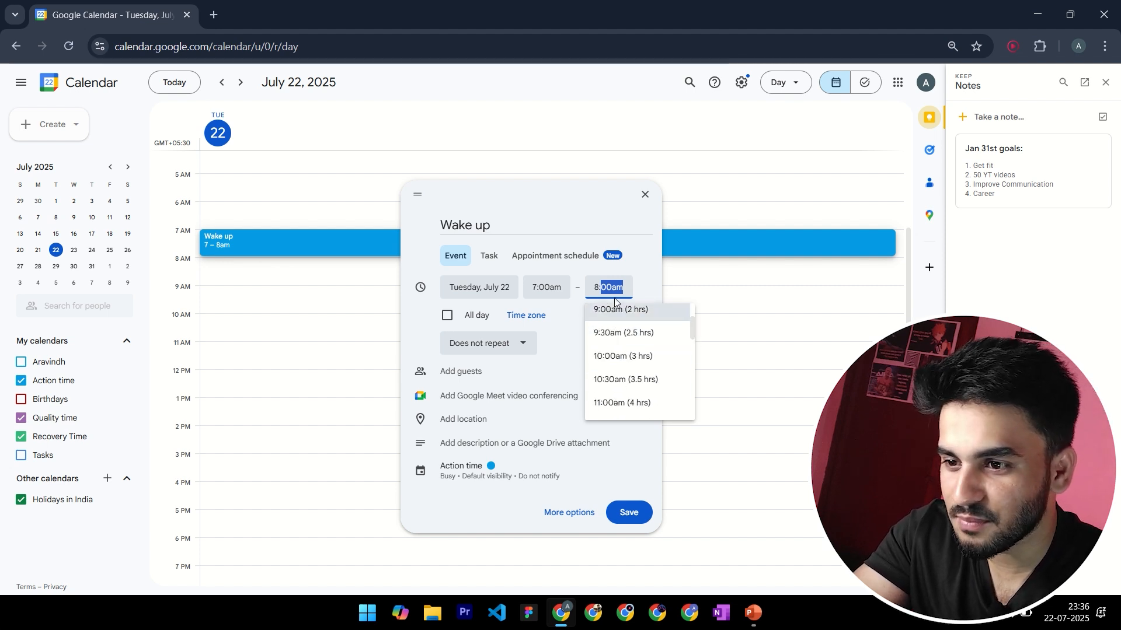
scroll(615, 363, up, 3)
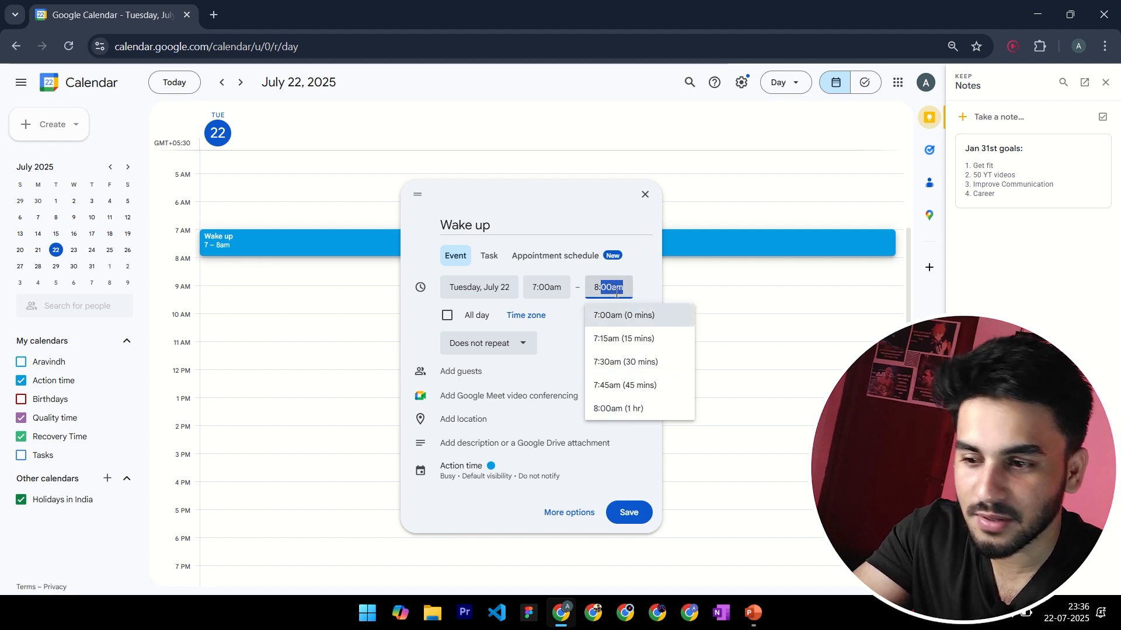
click(616, 362)
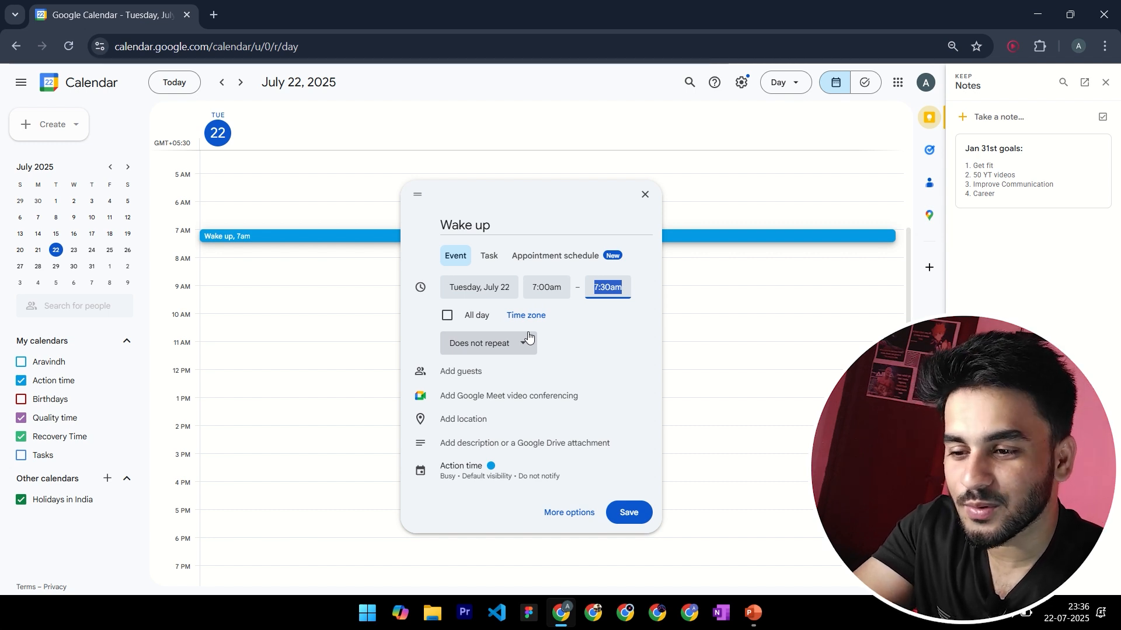
click(635, 514)
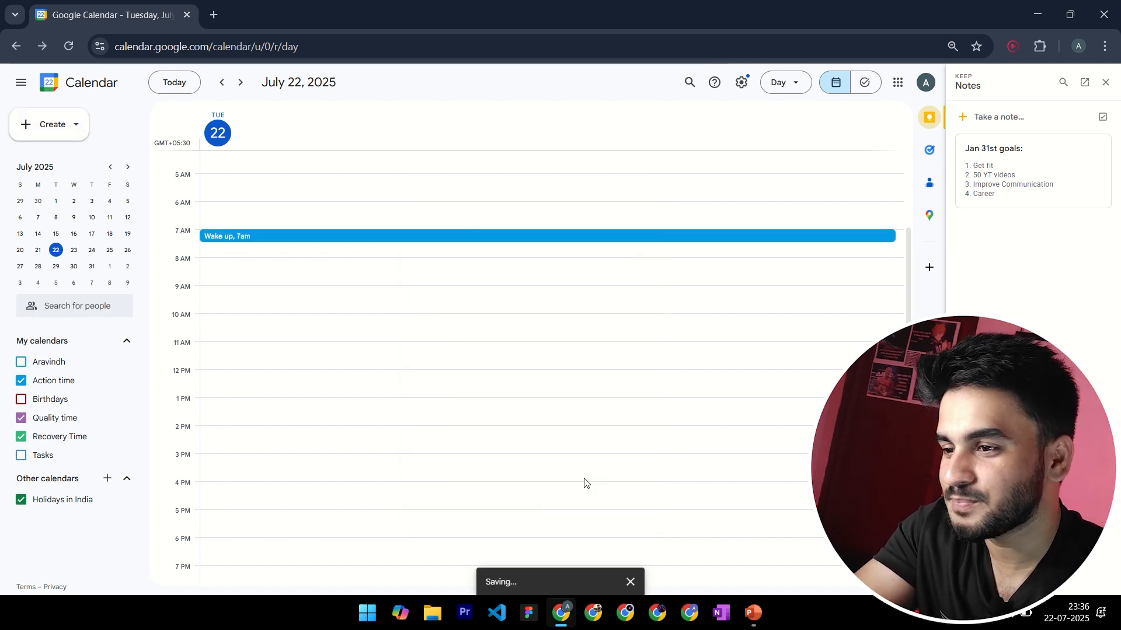
Create a "Gym" event on Tuesday, July 22 from 7:30am to 9:30am and save it
click(227, 252)
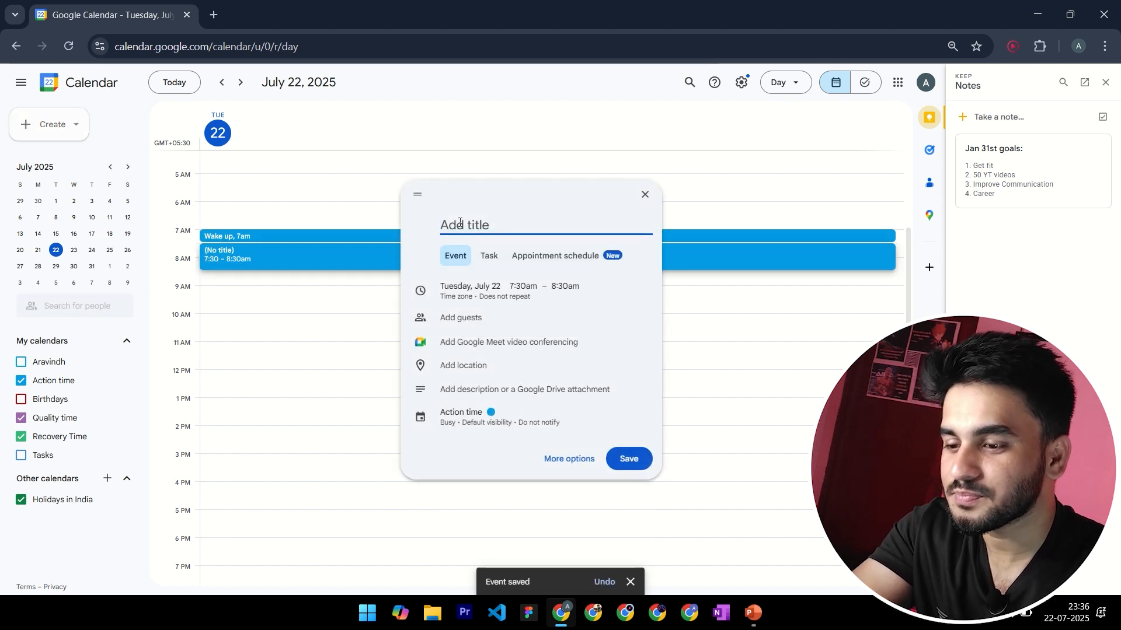
text(Gy)
text(m)
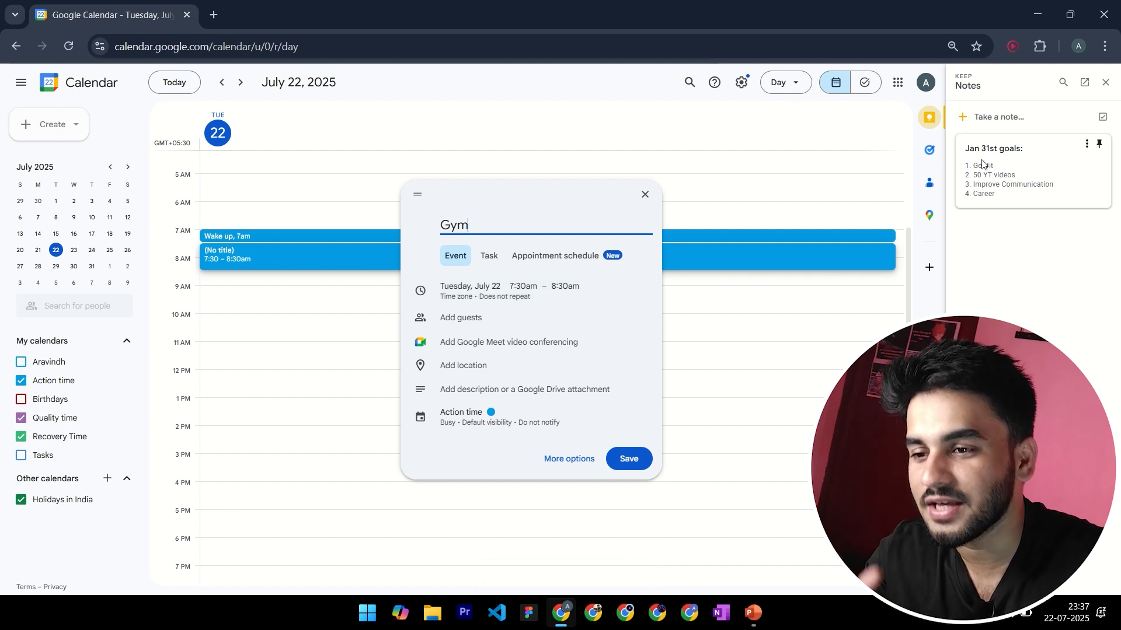
click(574, 288)
scroll(603, 320, down, 2)
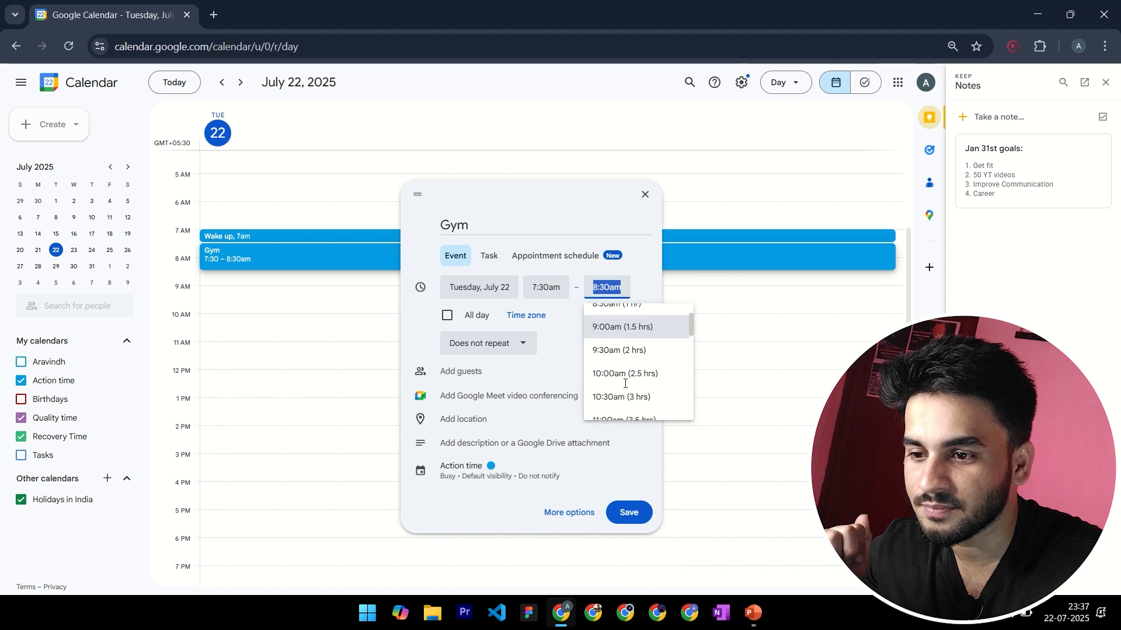
click(611, 346)
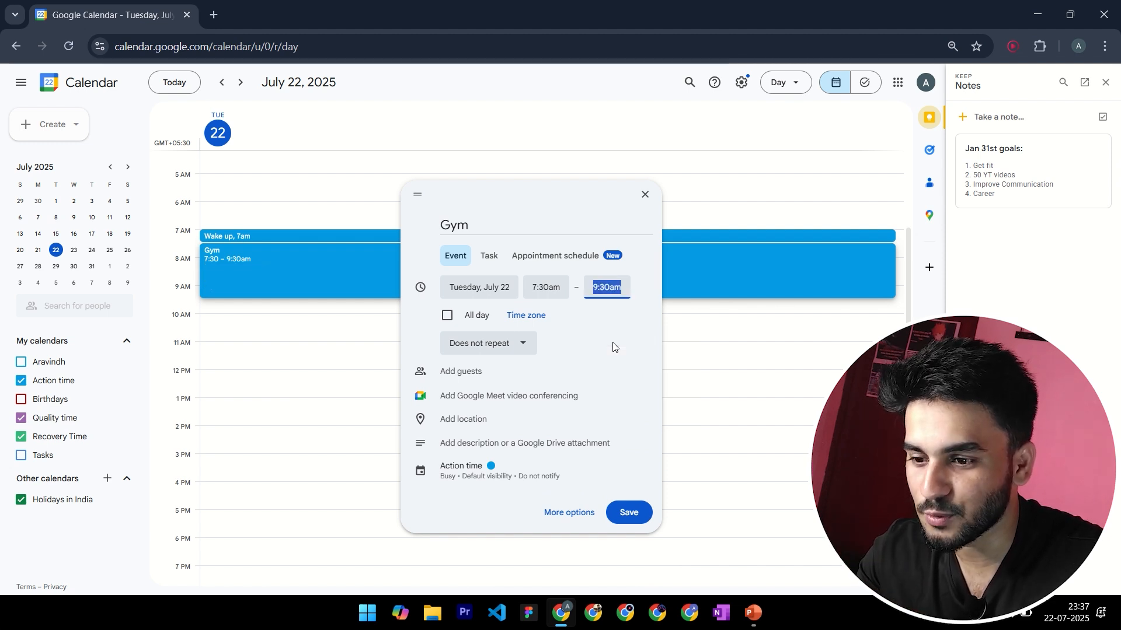
click(627, 512)
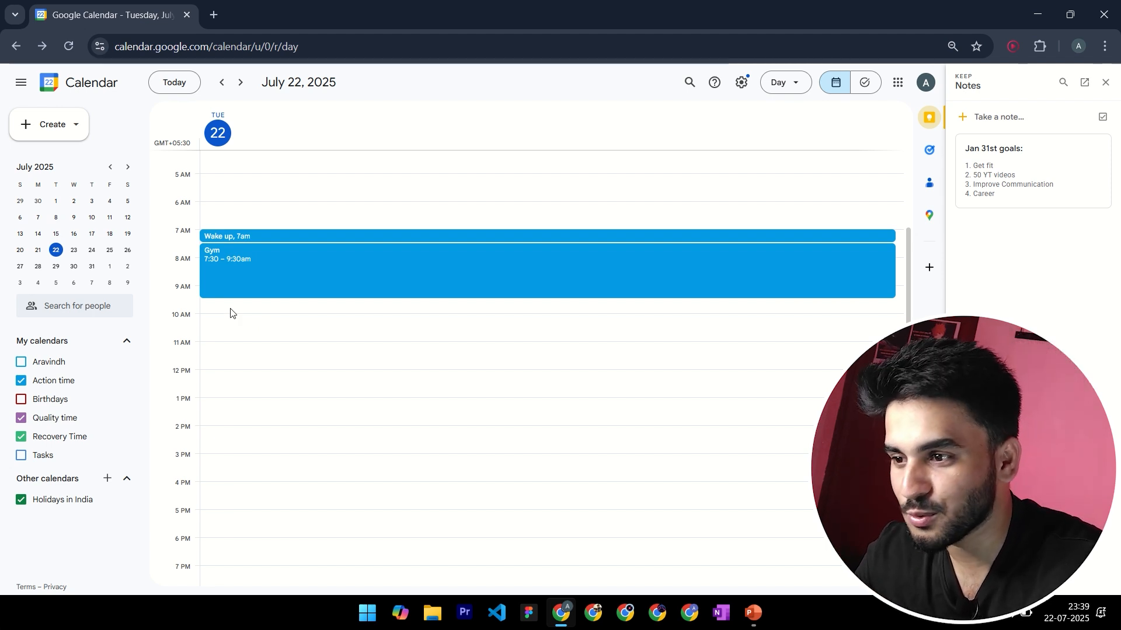
Create an event starting at 9:30am on July 22, directly after the Gym block, and title it "get ready to job"
click(230, 309)
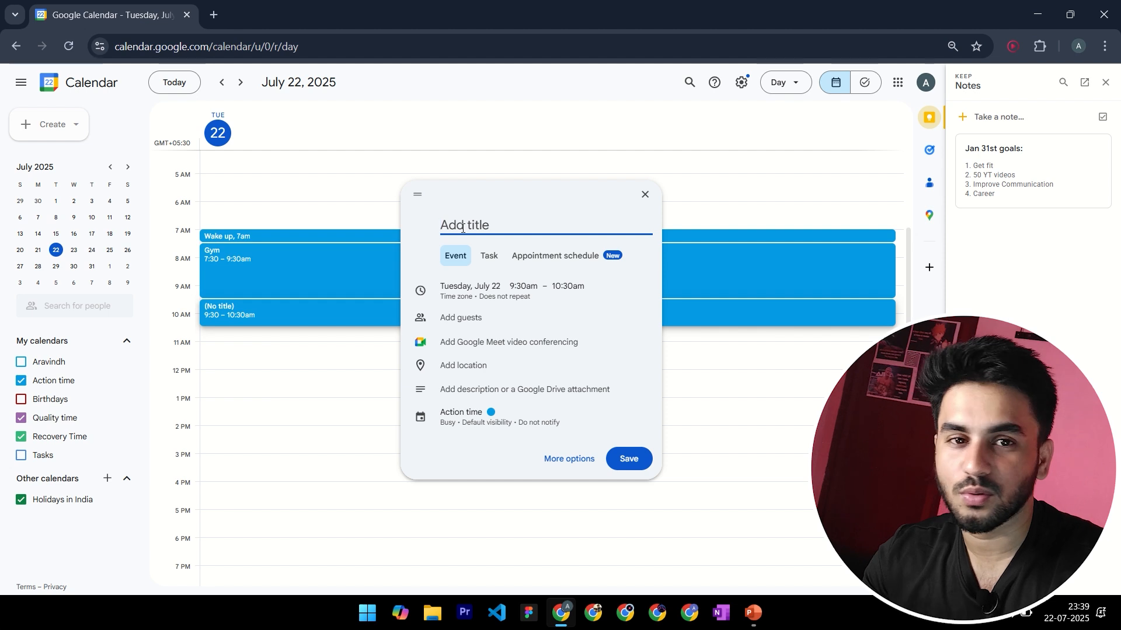
text(get)
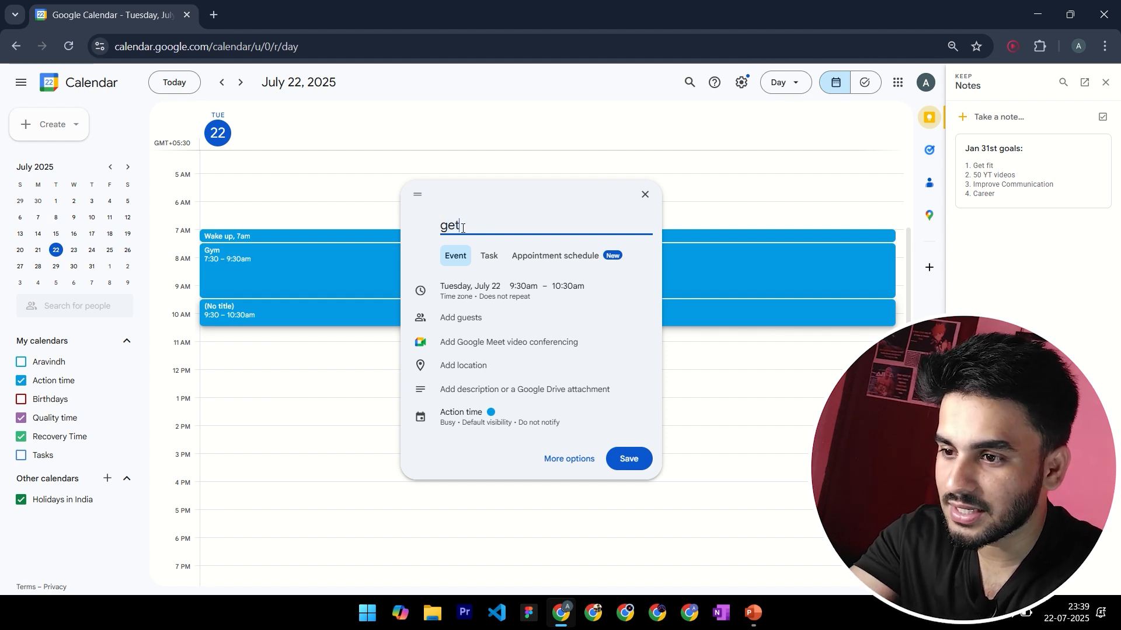
text( read)
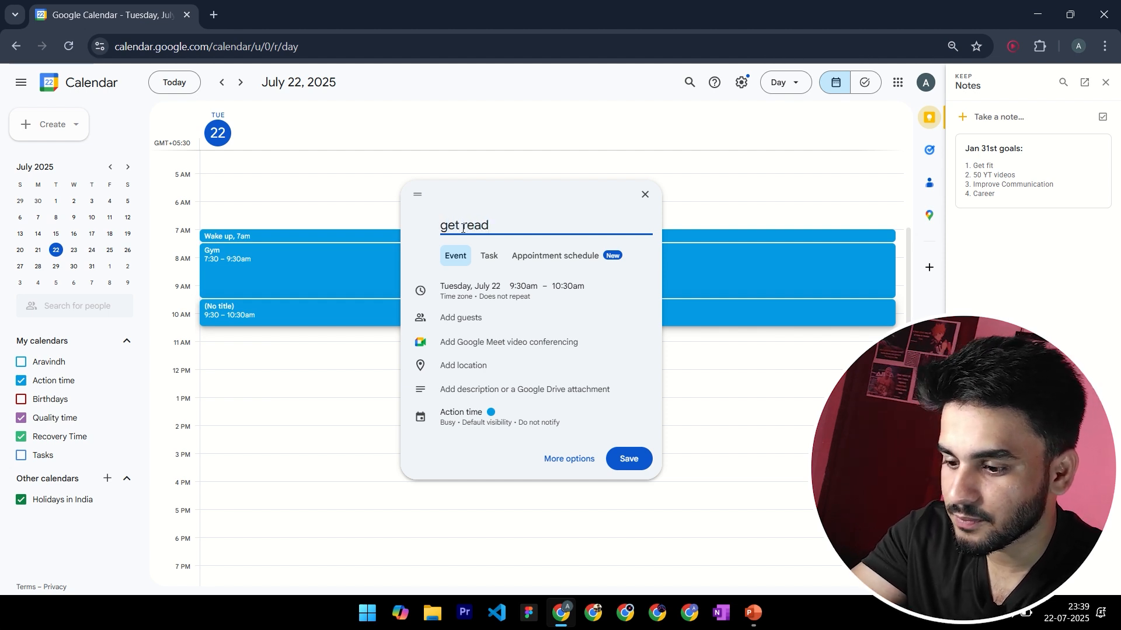
text(y to job)
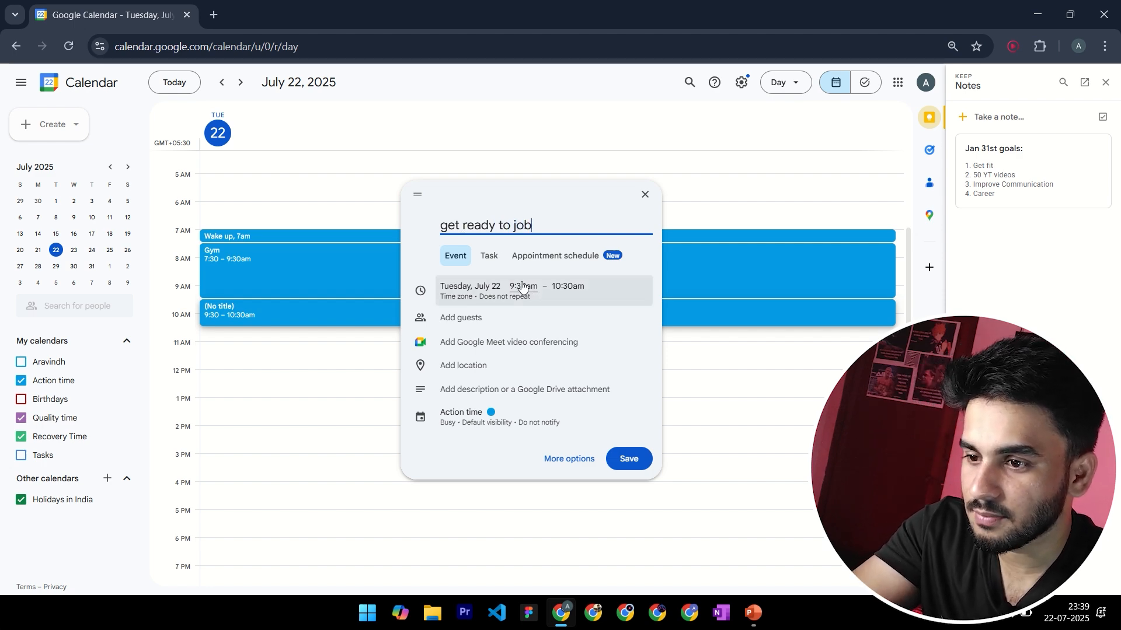
Keep the "get ready to job" event's start at 9:30am, set its end time to 10:00am and save the event
click(522, 286)
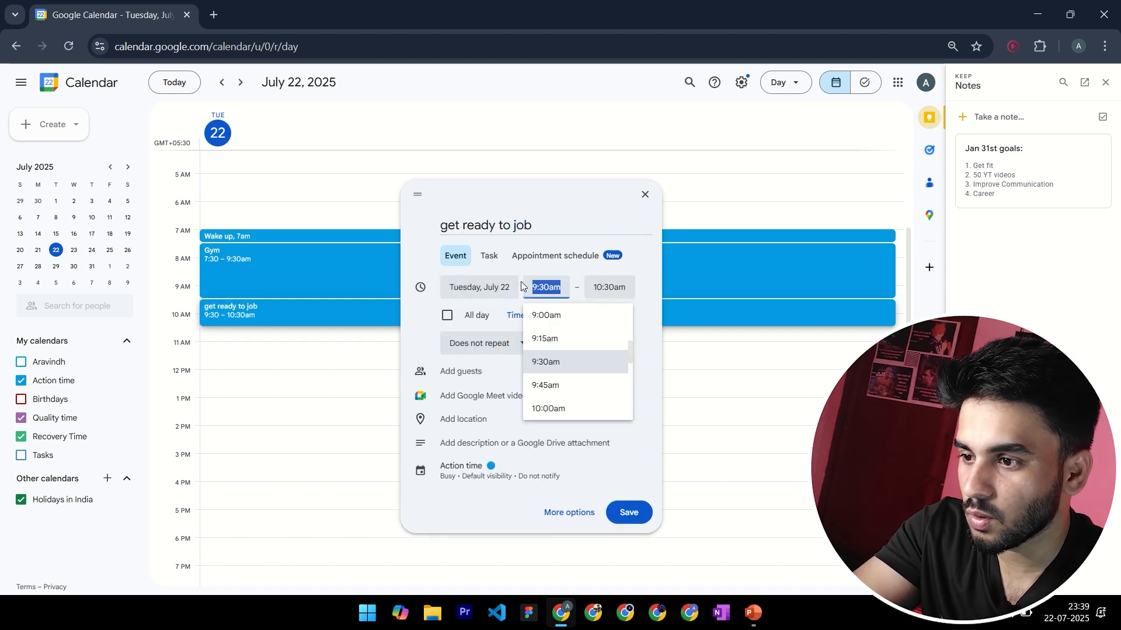
click(554, 362)
click(609, 287)
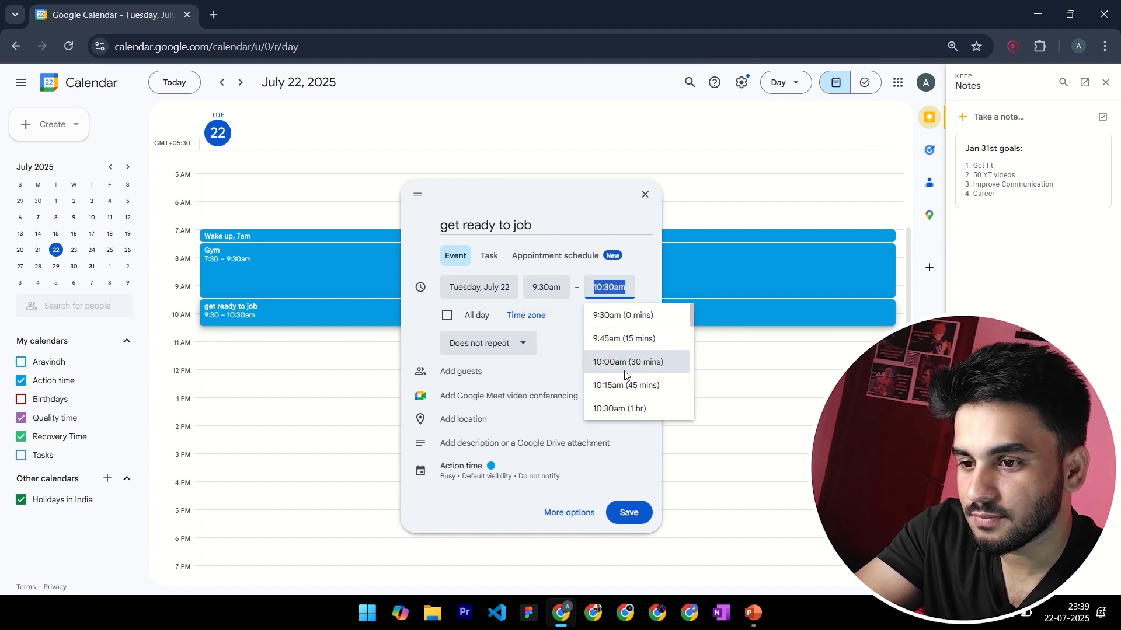
click(623, 372)
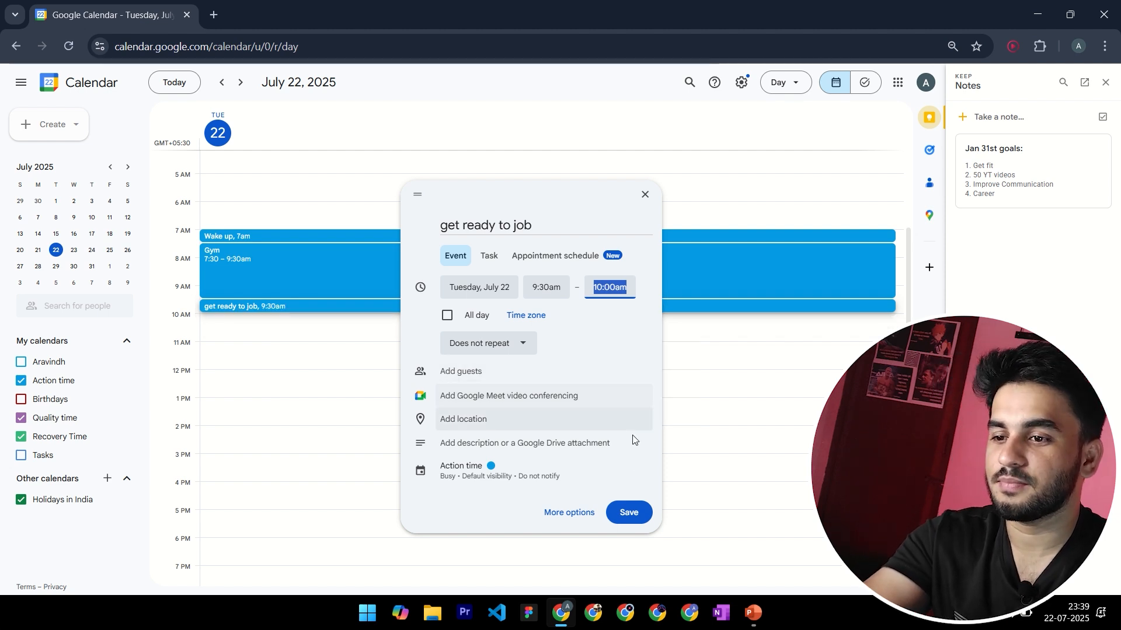
click(627, 513)
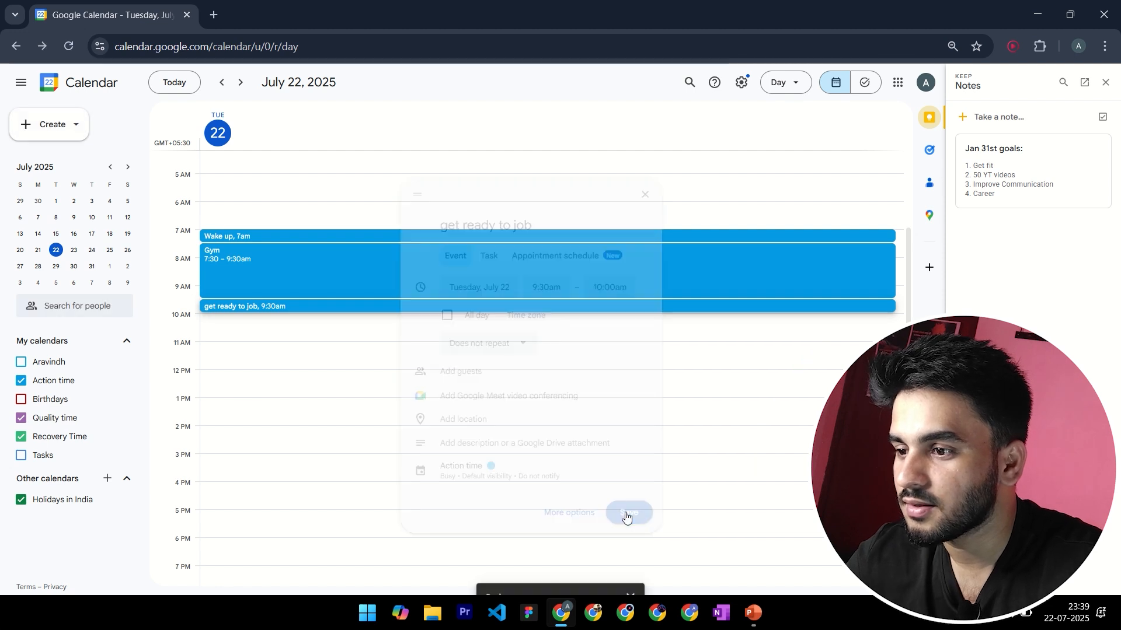
Create an event starting at 10:00am on July 22 and title it "Office time"
click(219, 319)
scroll(250, 393, down, 2)
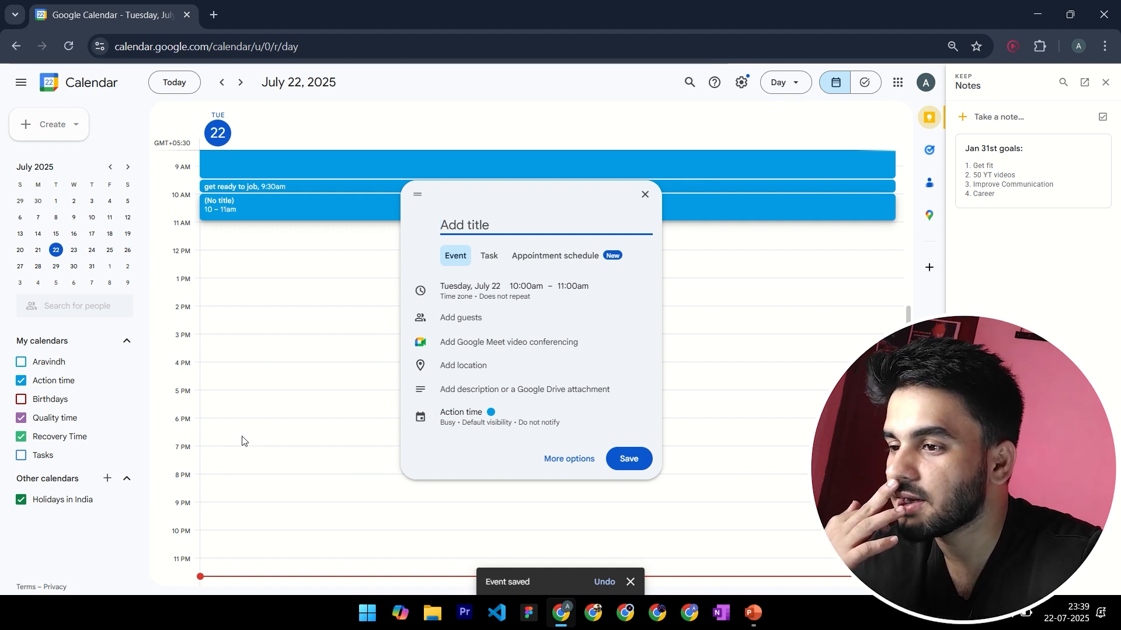
scroll(244, 445, up, 2)
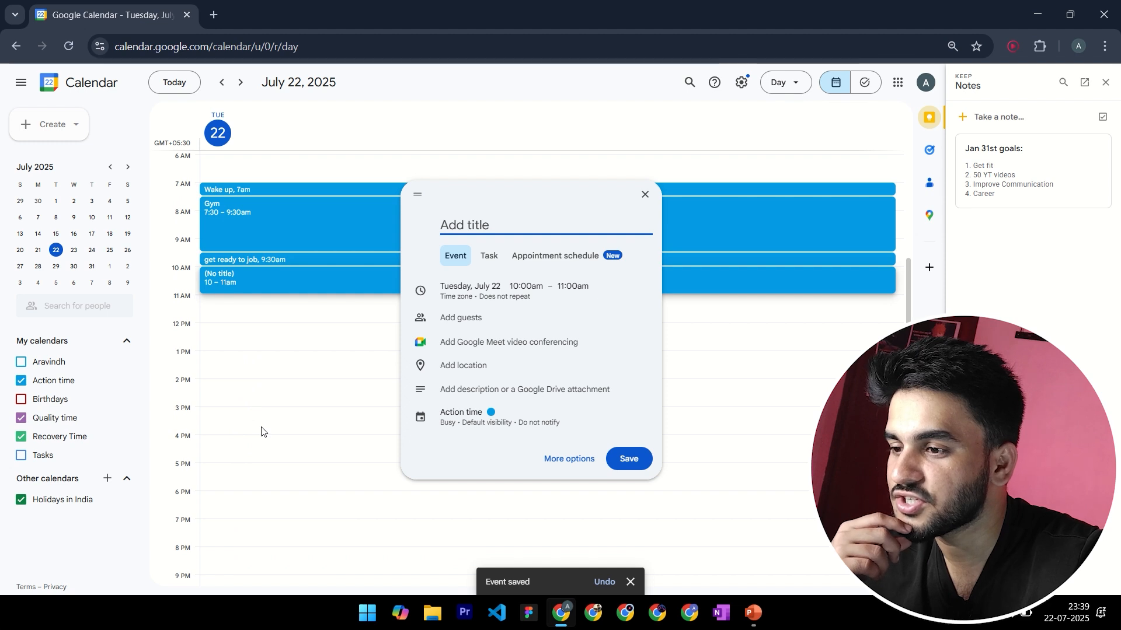
scroll(261, 432, down, 2)
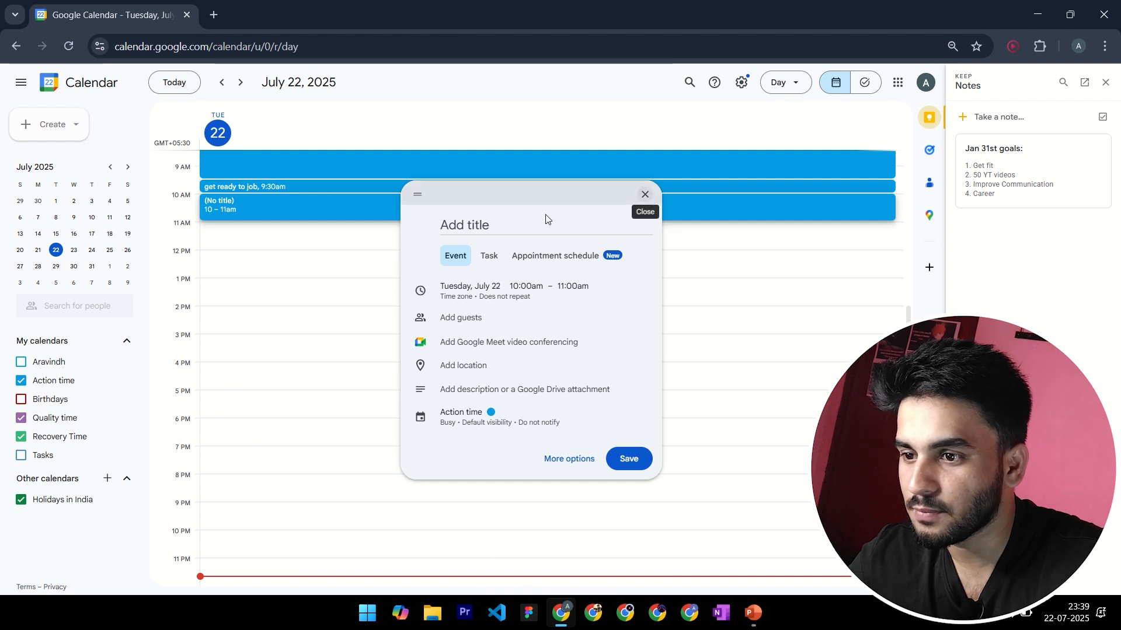
click(511, 228)
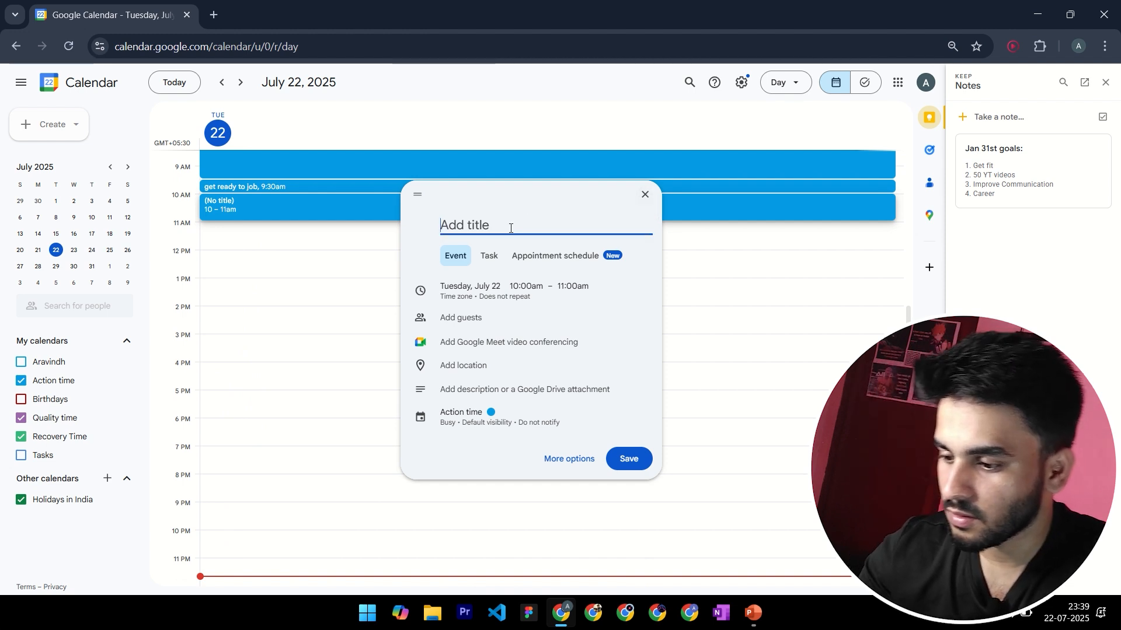
text(Offi)
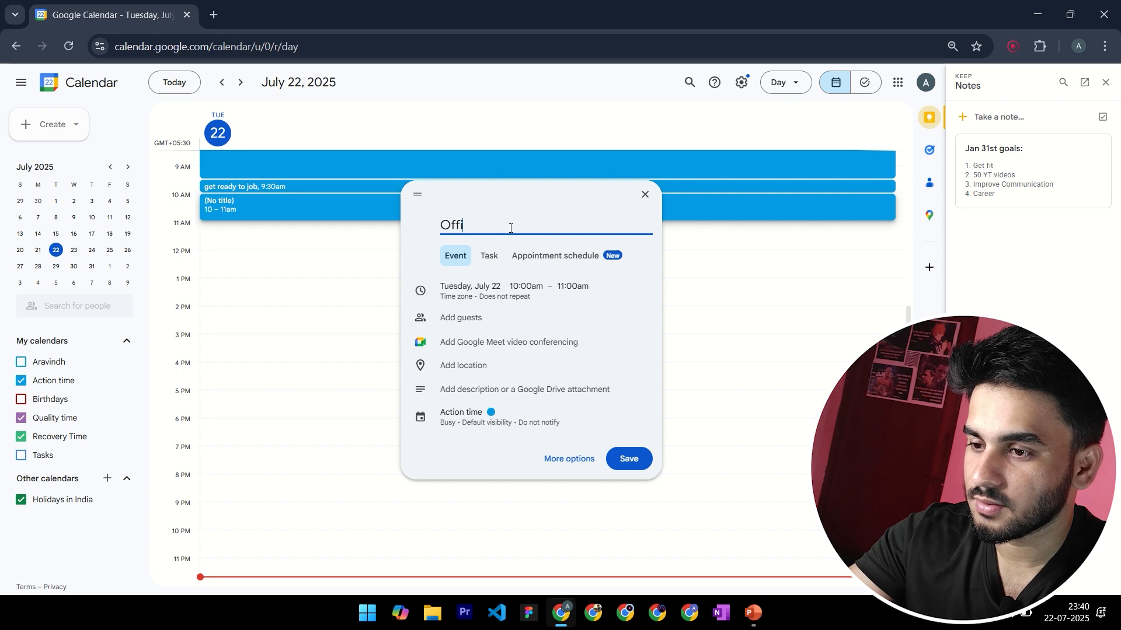
text(ce time)
Set the "Office time" event's end time to 1:30pm and save the event
click(531, 286)
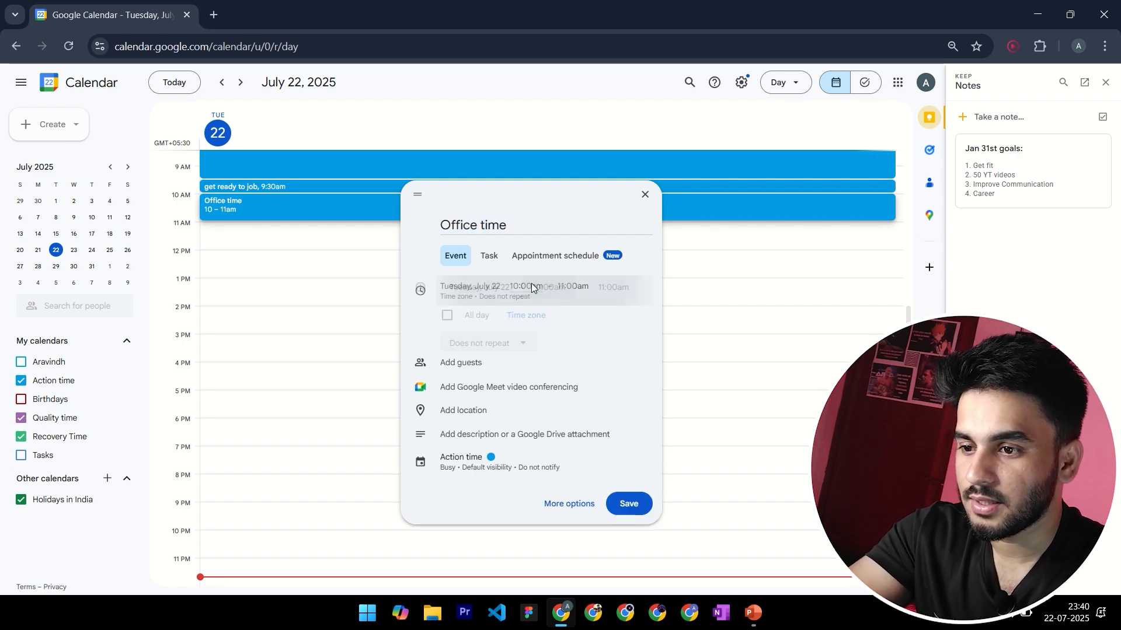
click(613, 287)
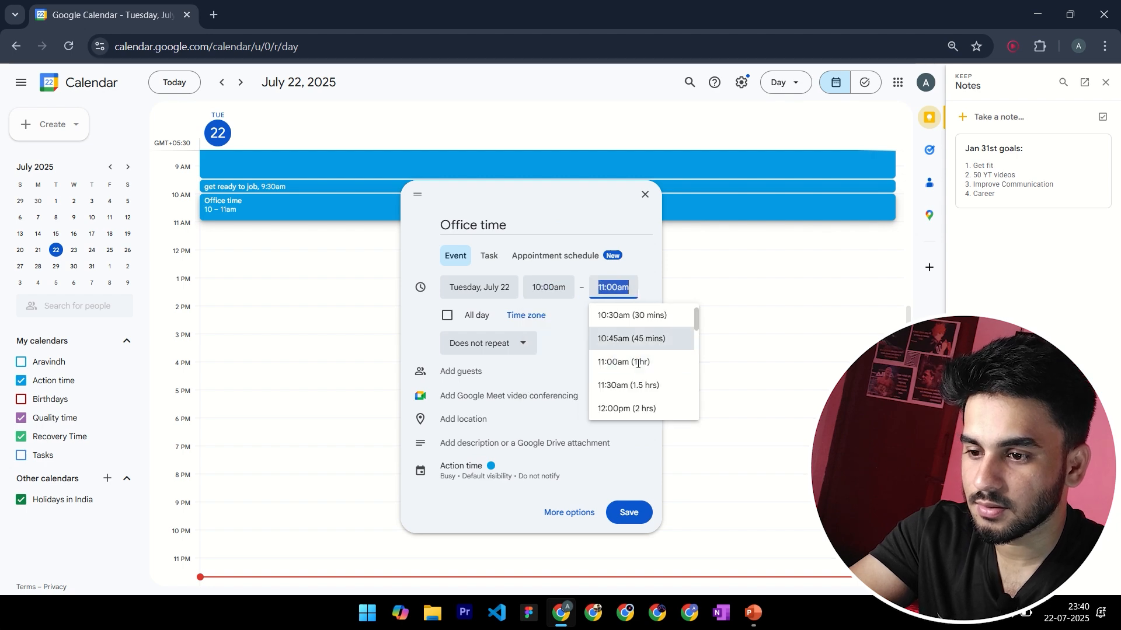
scroll(638, 368, down, 3)
scroll(639, 374, up, 1)
scroll(637, 377, down, 1)
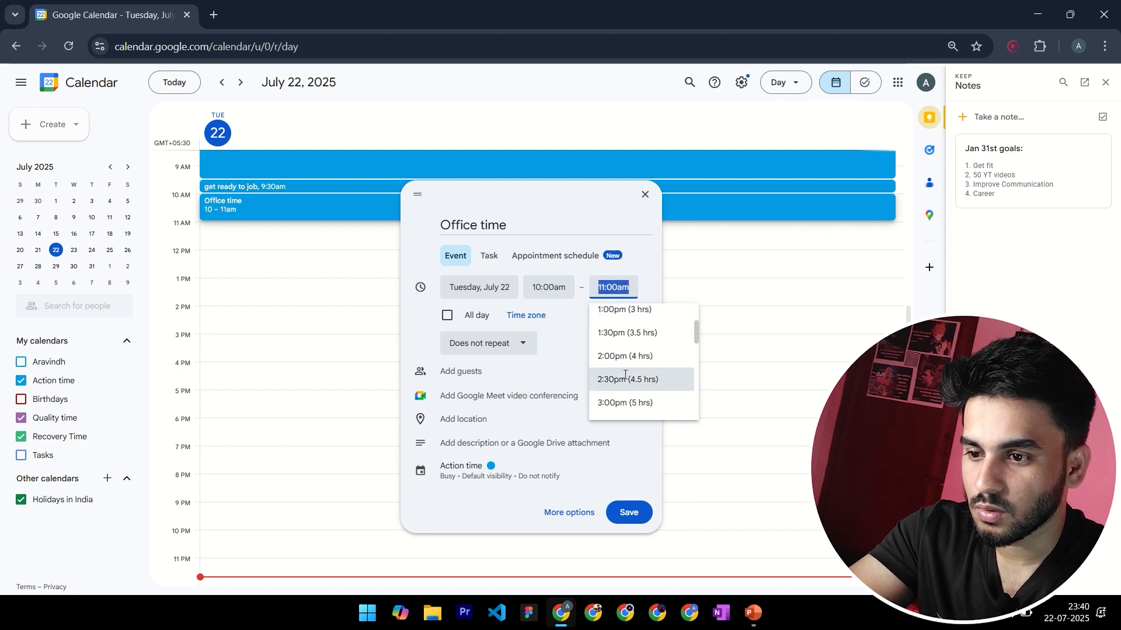
click(633, 344)
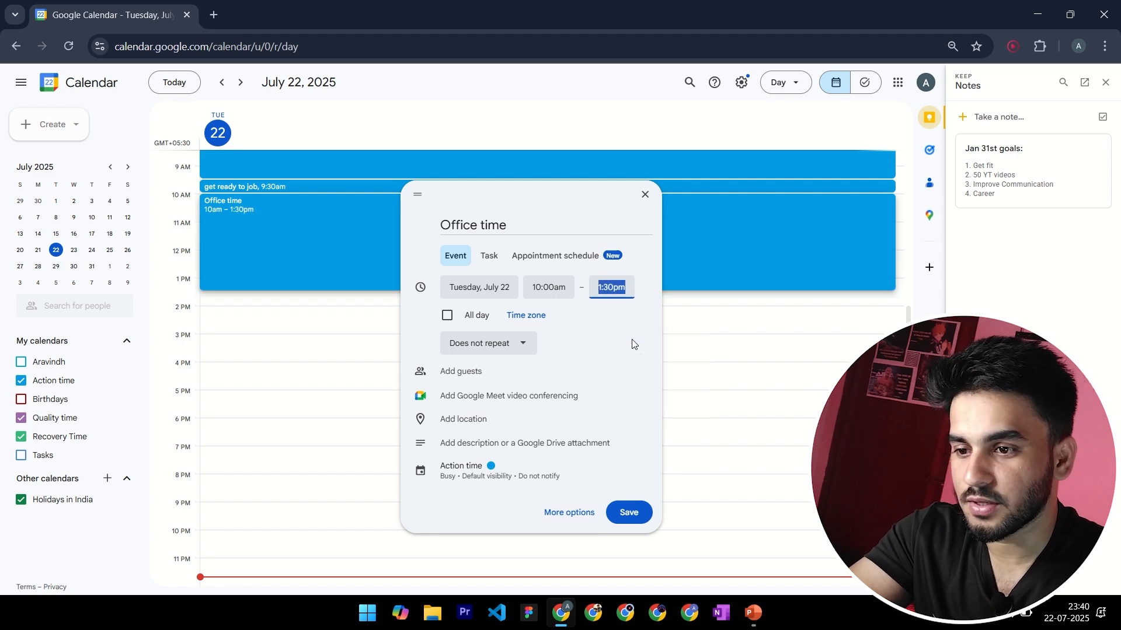
click(629, 514)
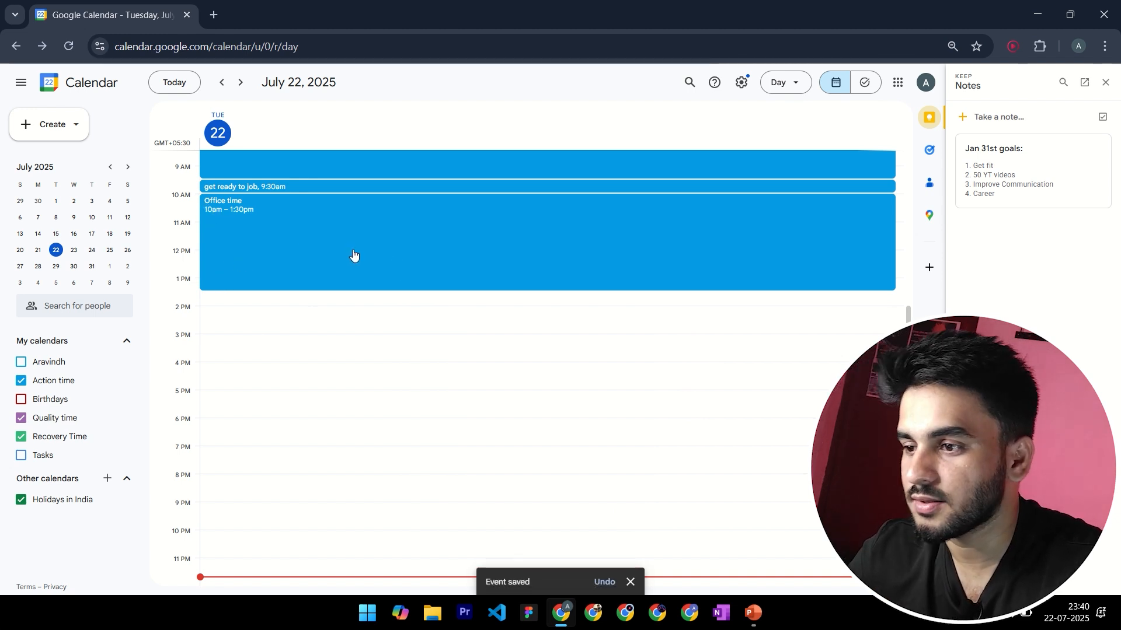
Create a "Lunch" event on July 22 from 1:30pm to 2:30pm and save it
click(223, 302)
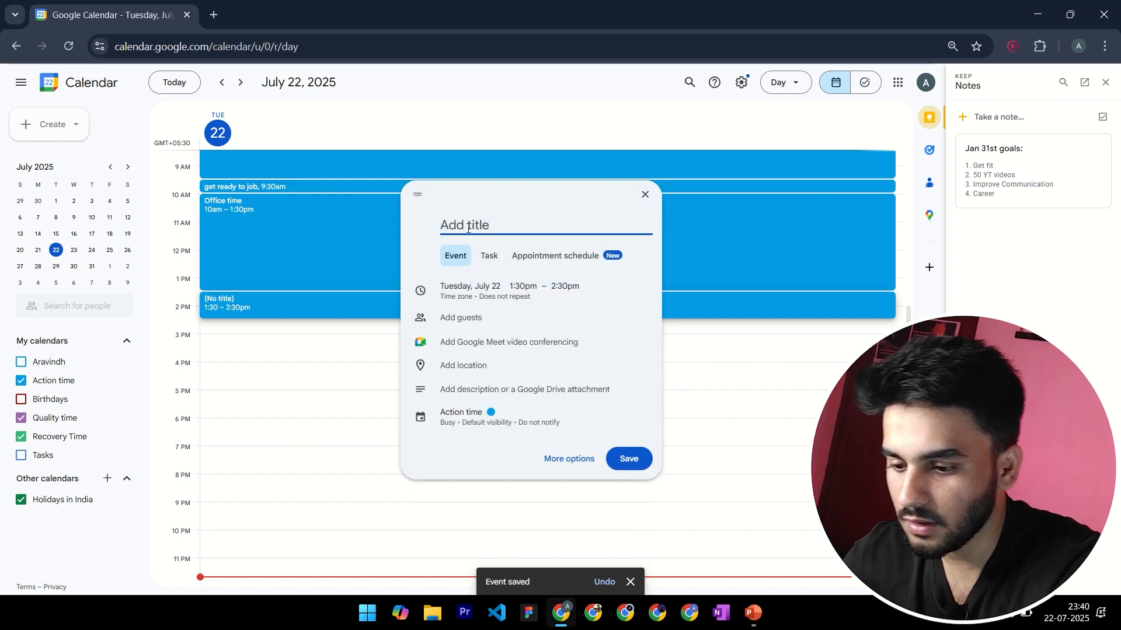
text(Lunch)
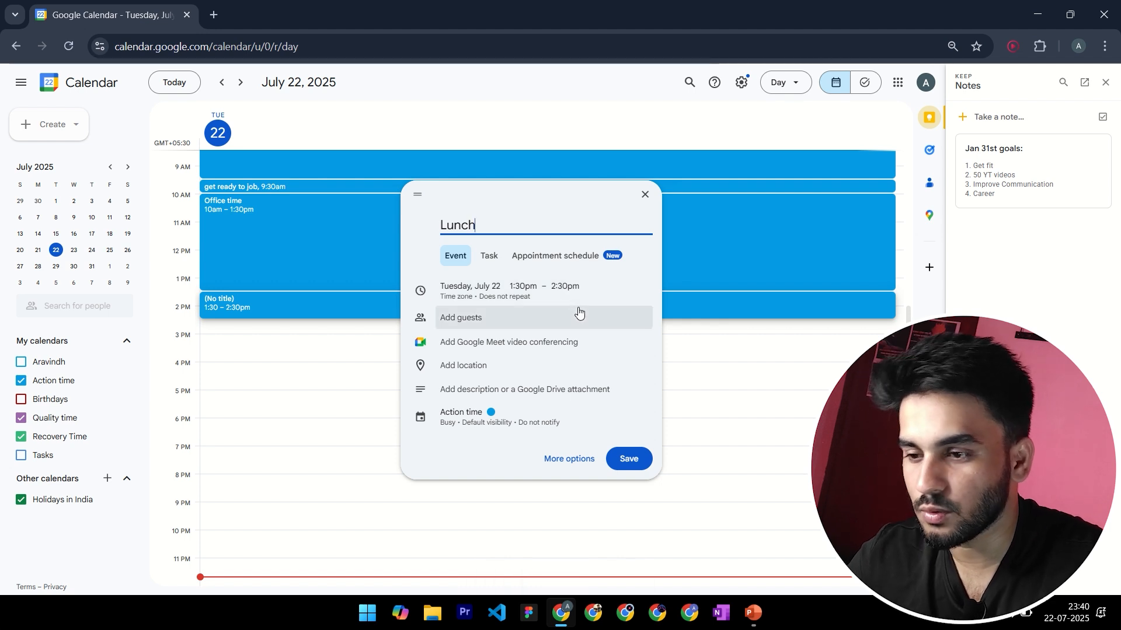
click(630, 460)
Create an event starting at 2:30pm on July 22, directly after Lunch, and title it "Office TIme"
scroll(415, 411, up, 1)
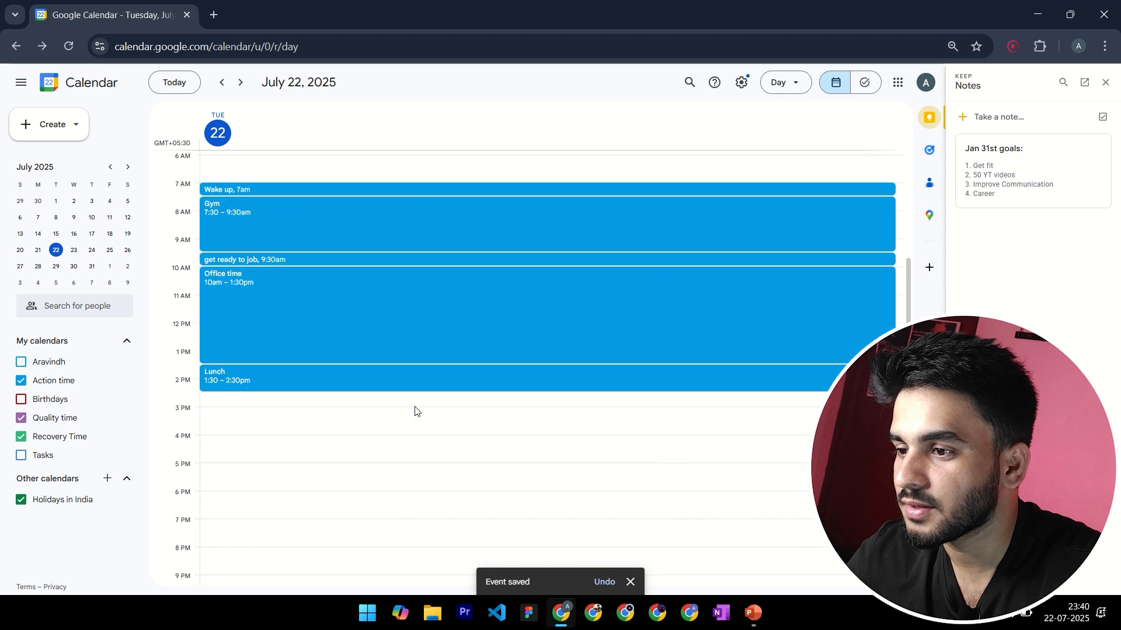
scroll(300, 407, down, 3)
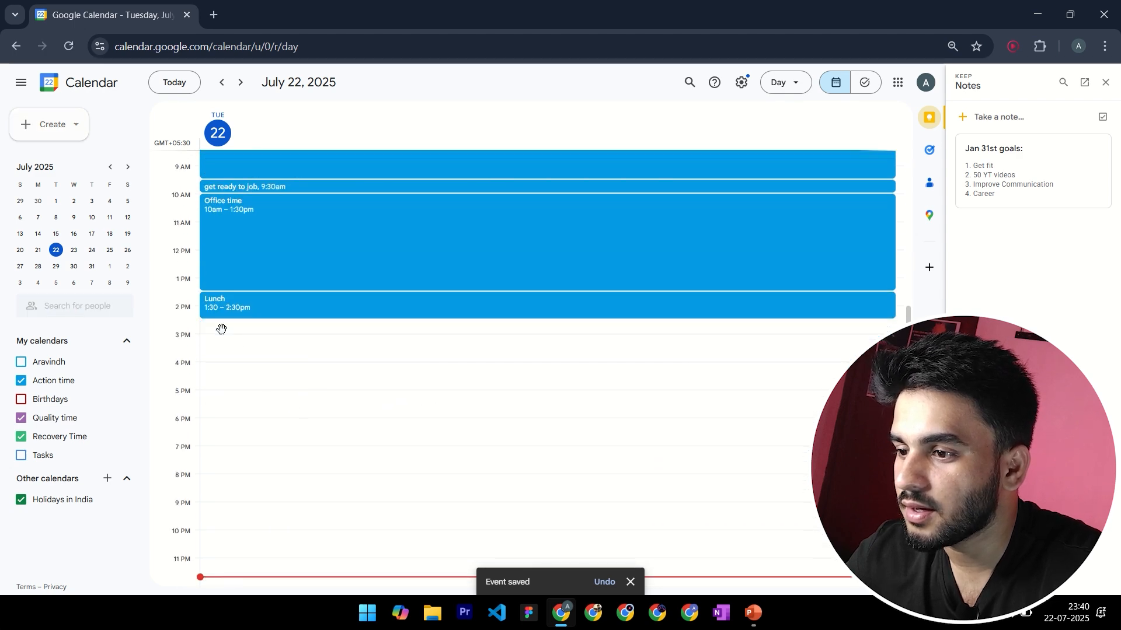
click(221, 330)
text(Office TIme)
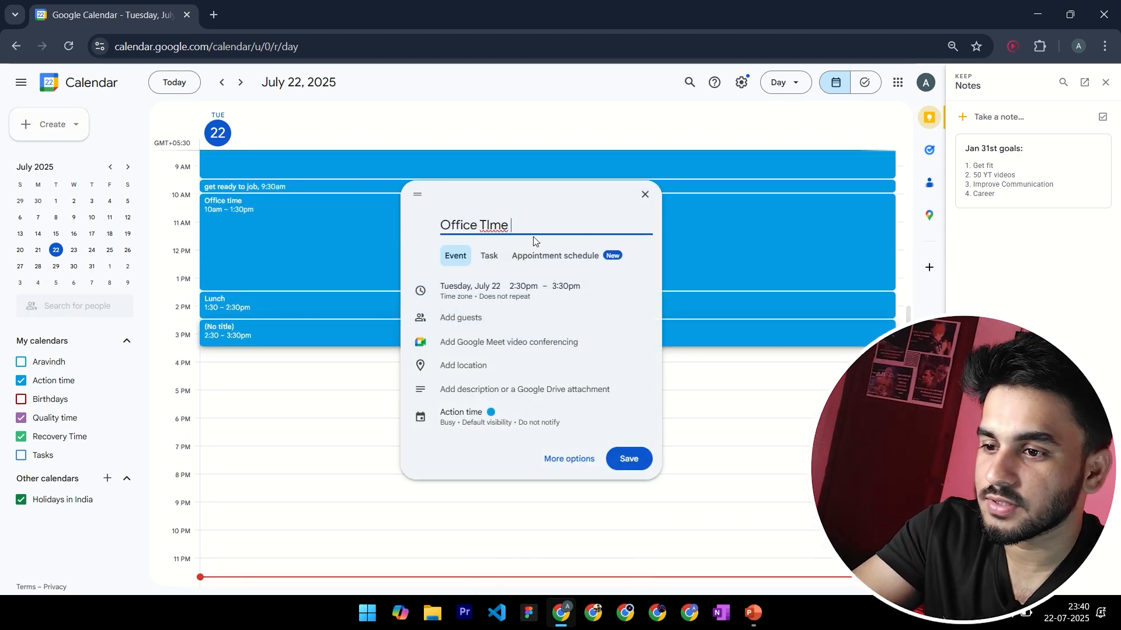
Keep the afternoon office event's start at 2:30pm, set its end time to 7:00pm and save the event
click(520, 286)
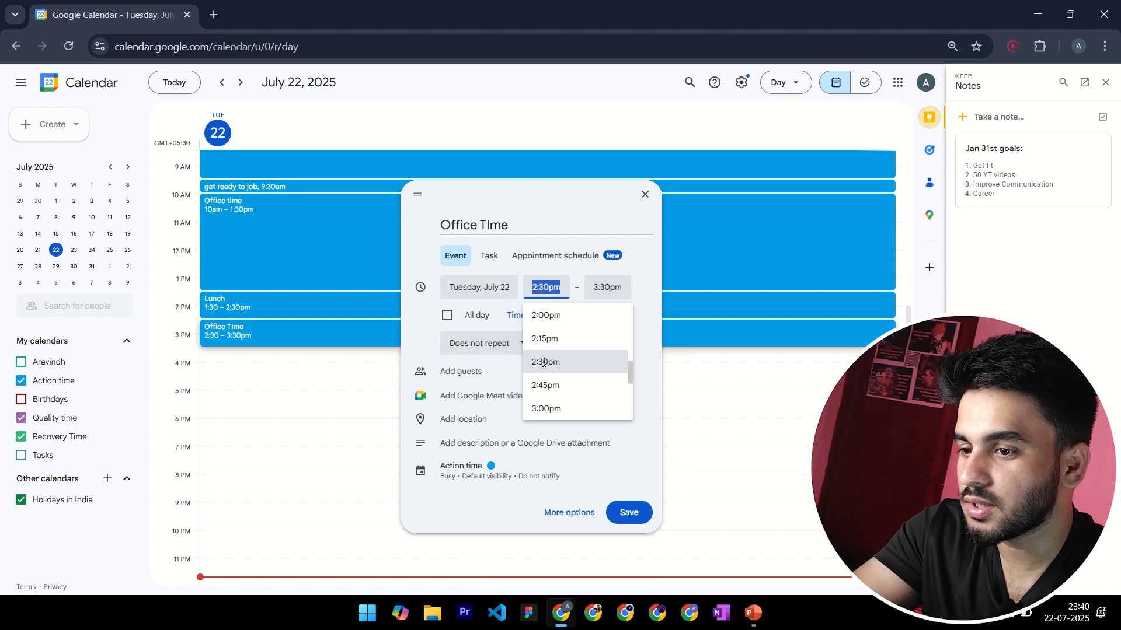
click(544, 363)
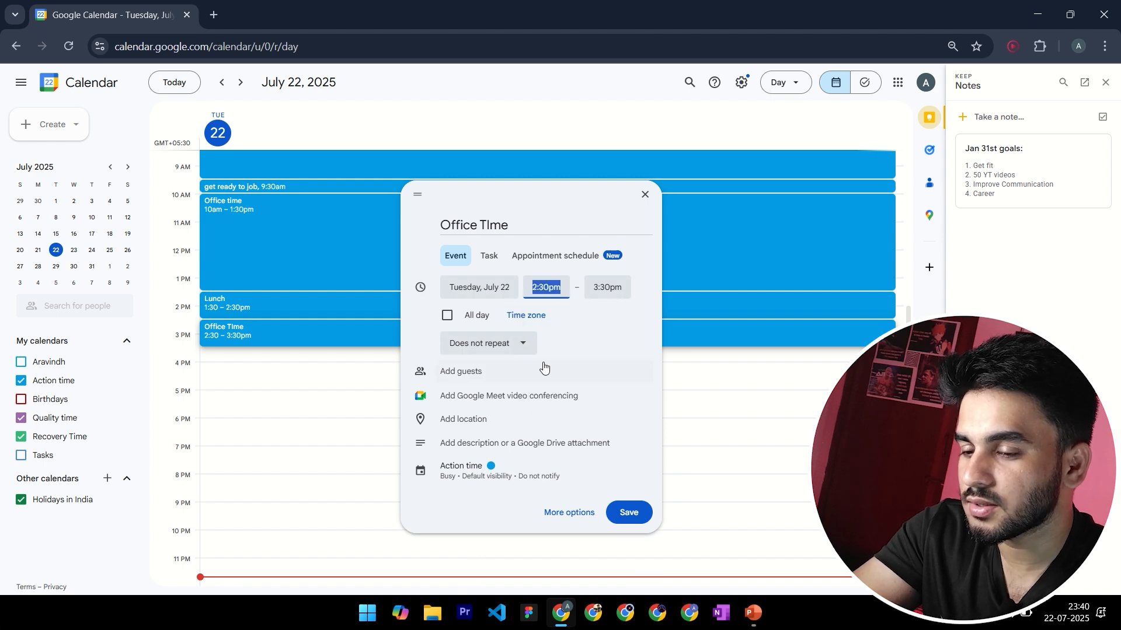
click(615, 286)
scroll(633, 380, down, 2)
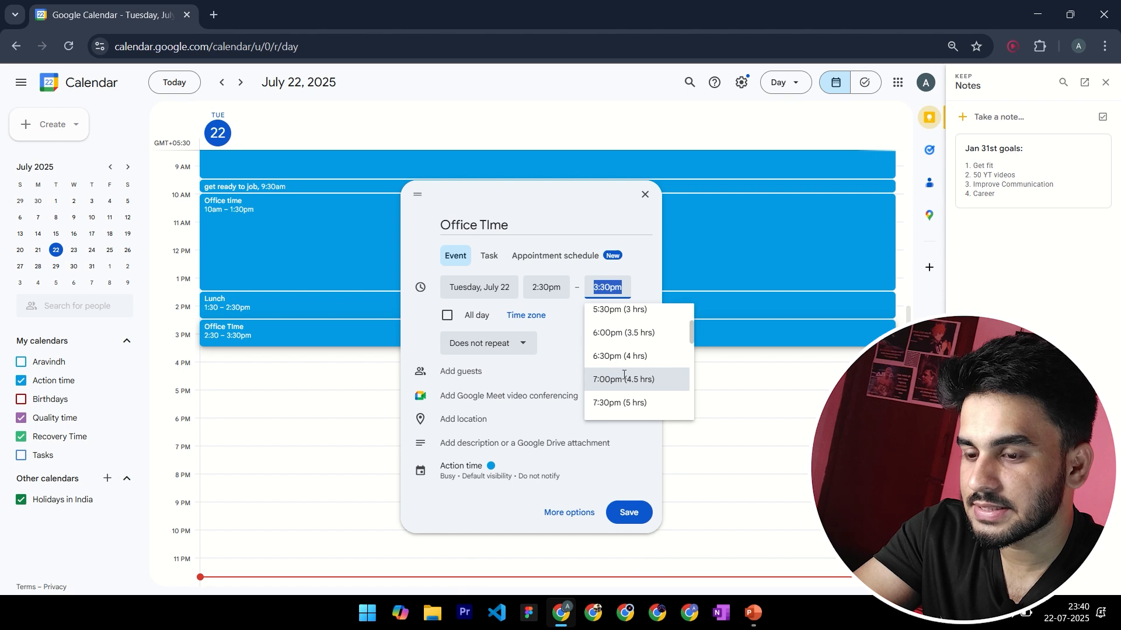
click(624, 378)
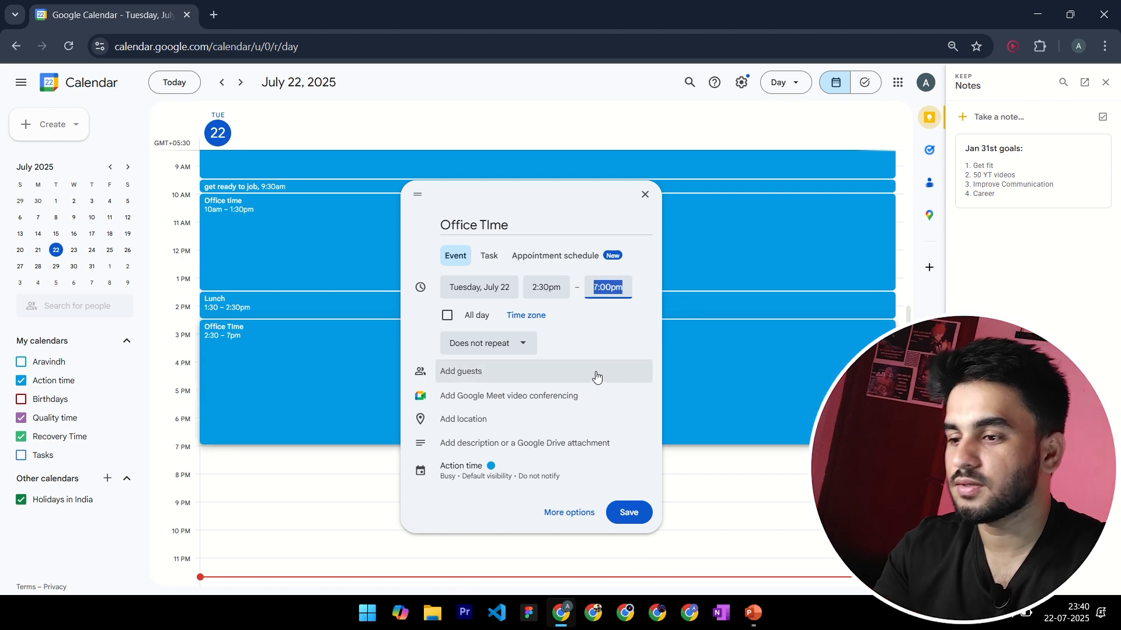
click(629, 512)
scroll(341, 434, up, 1)
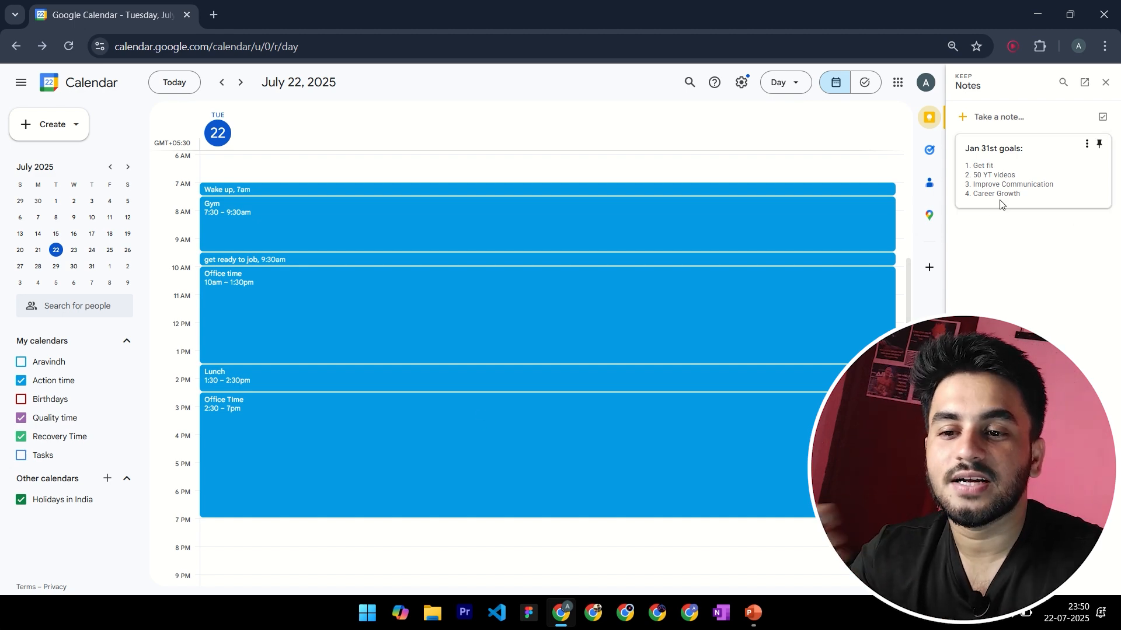
drag(969, 195, 1047, 196)
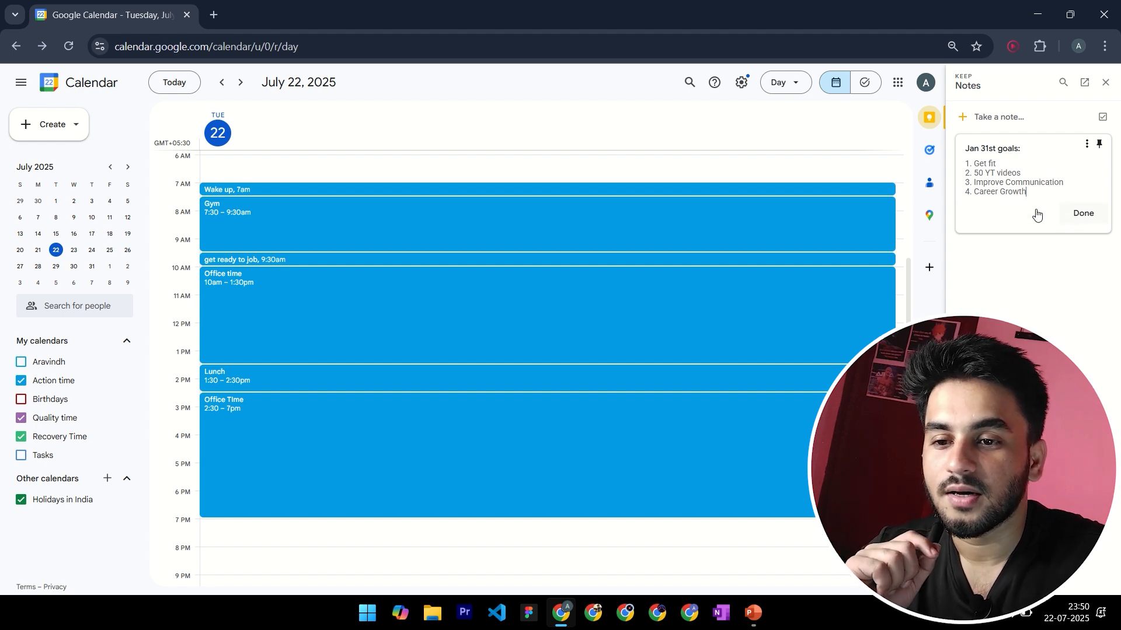
click(998, 193)
double_click(1010, 193)
click(1054, 202)
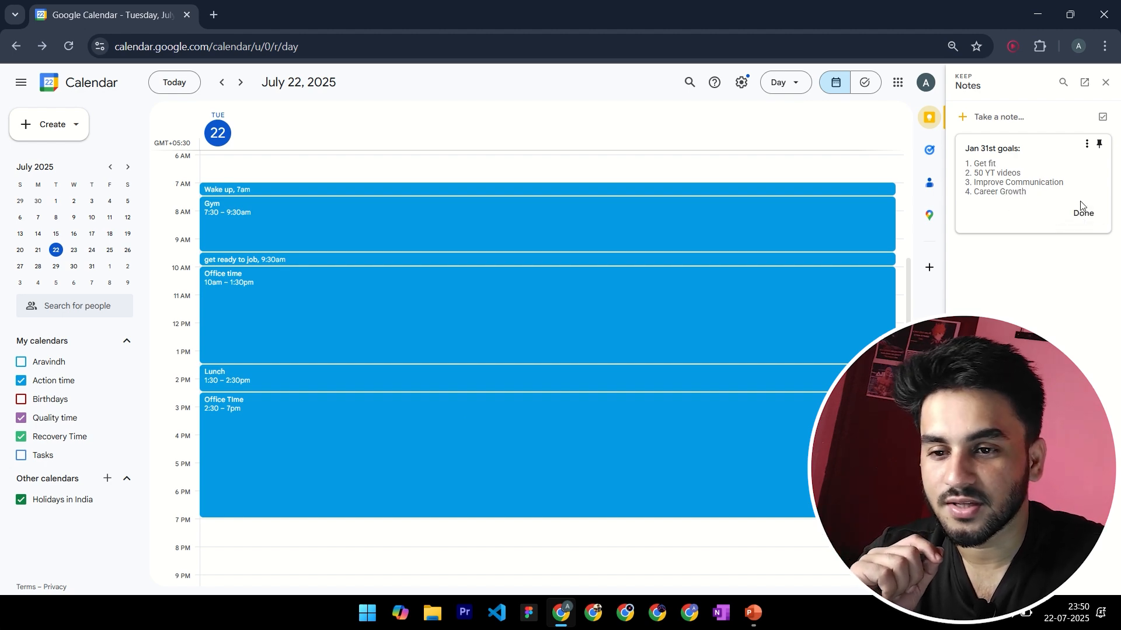
Finish editing the goals note and save a "Break" event on July 22 from 7:00pm to 7:30pm
click(1083, 213)
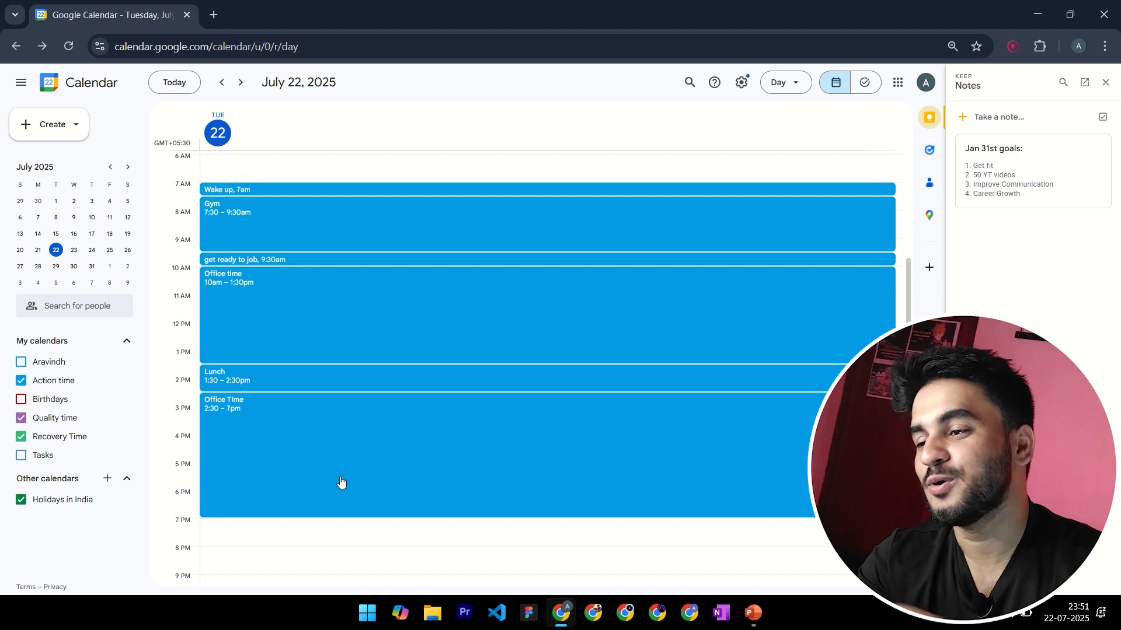
scroll(354, 542, down, 2)
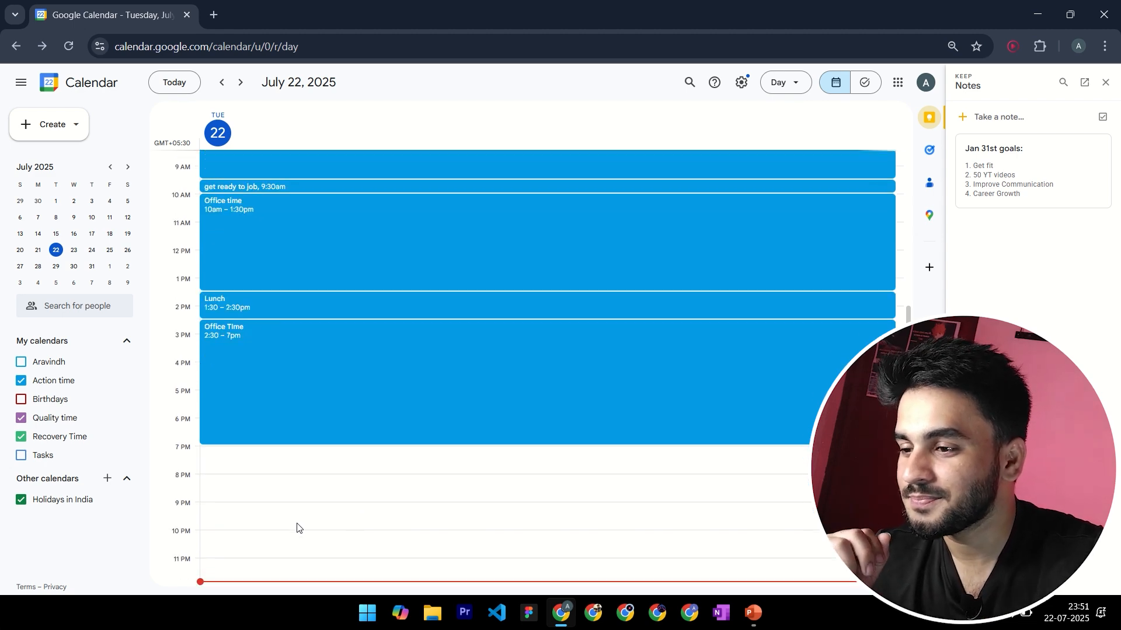
click(246, 460)
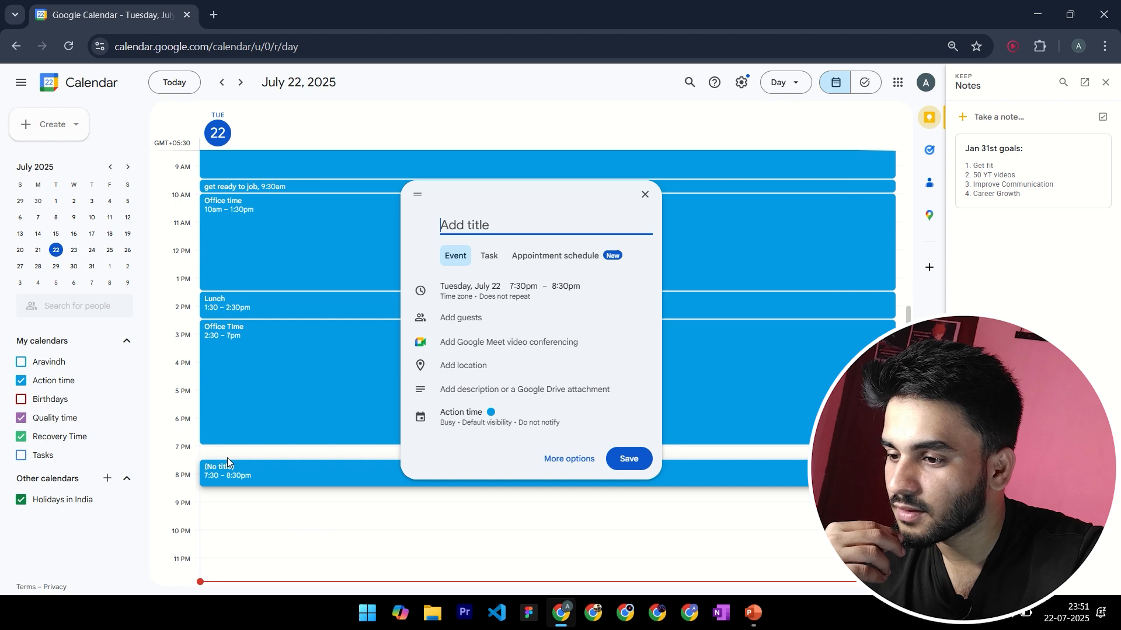
click(225, 457)
click(220, 450)
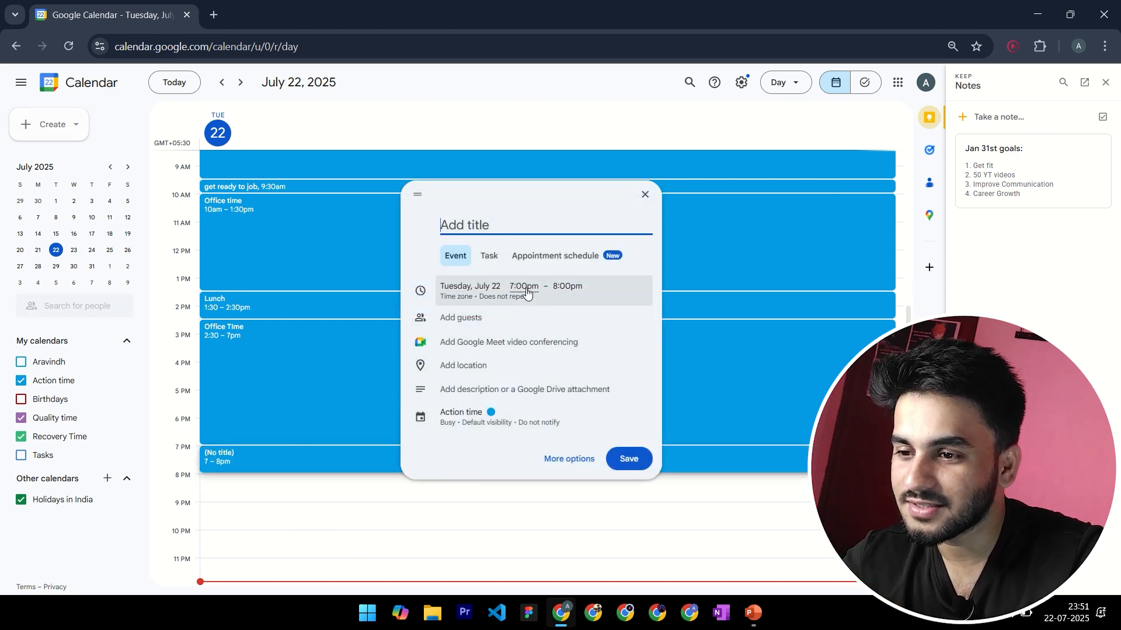
click(570, 289)
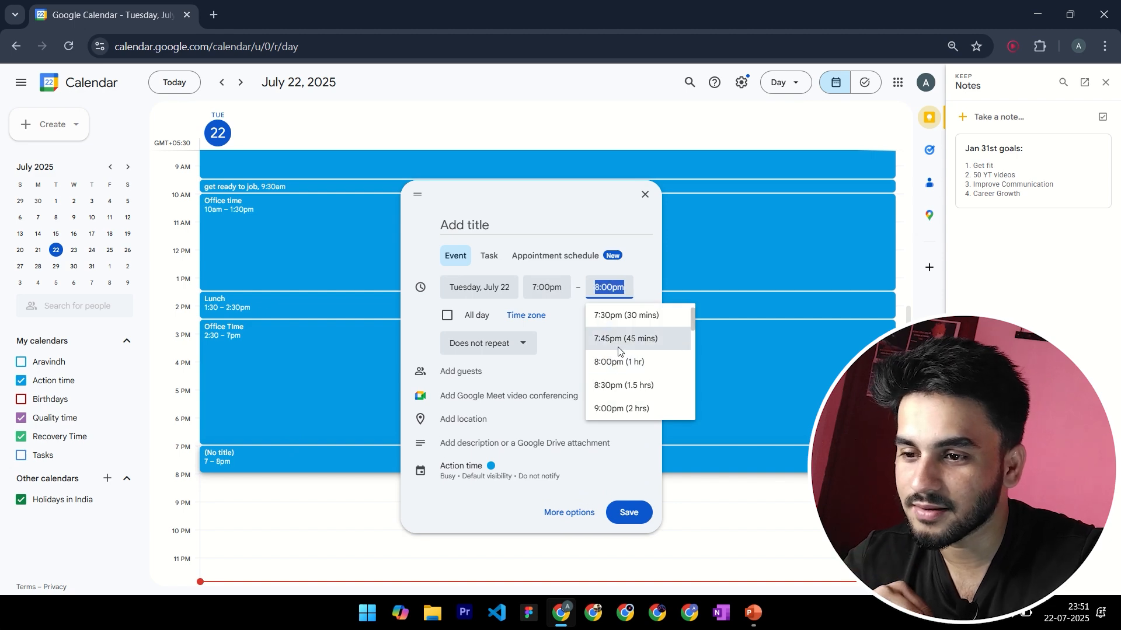
click(619, 318)
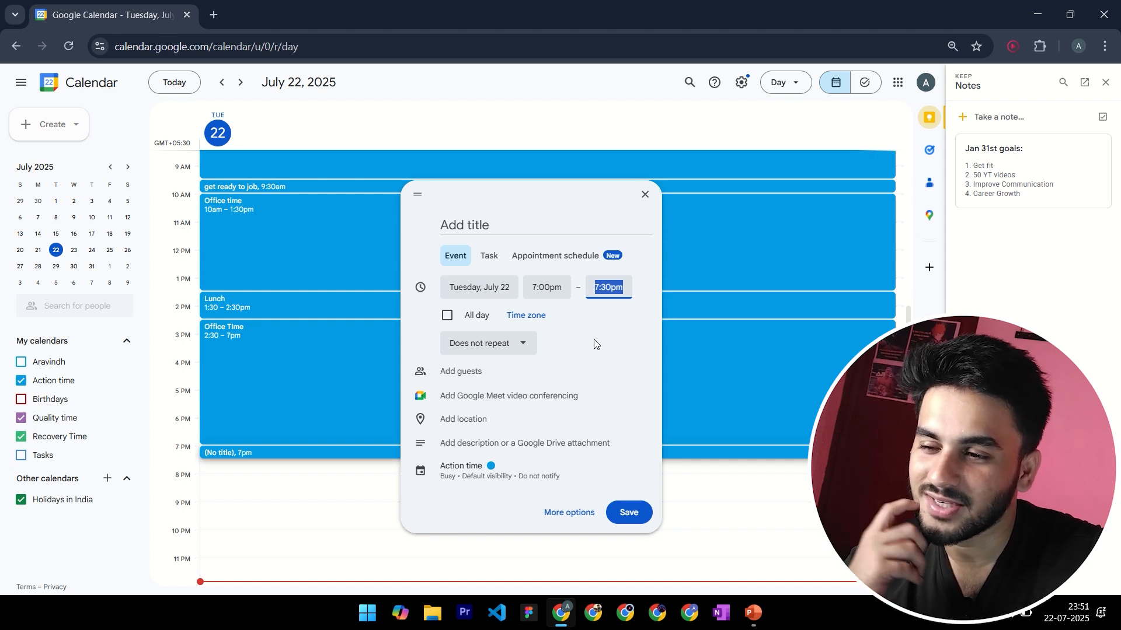
click(500, 228)
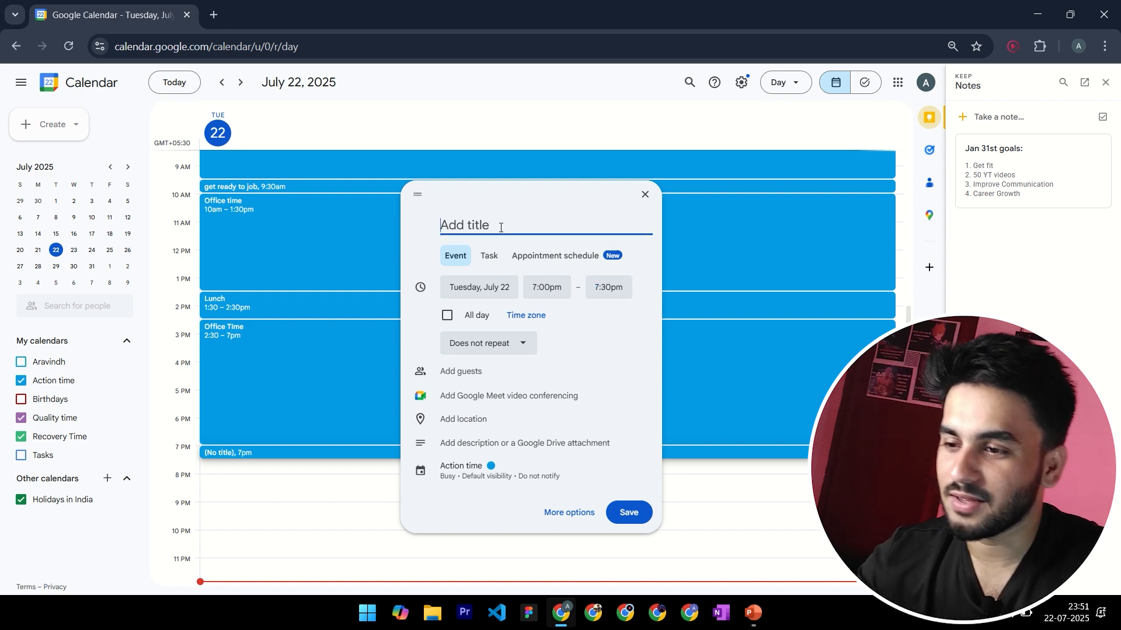
text(Break)
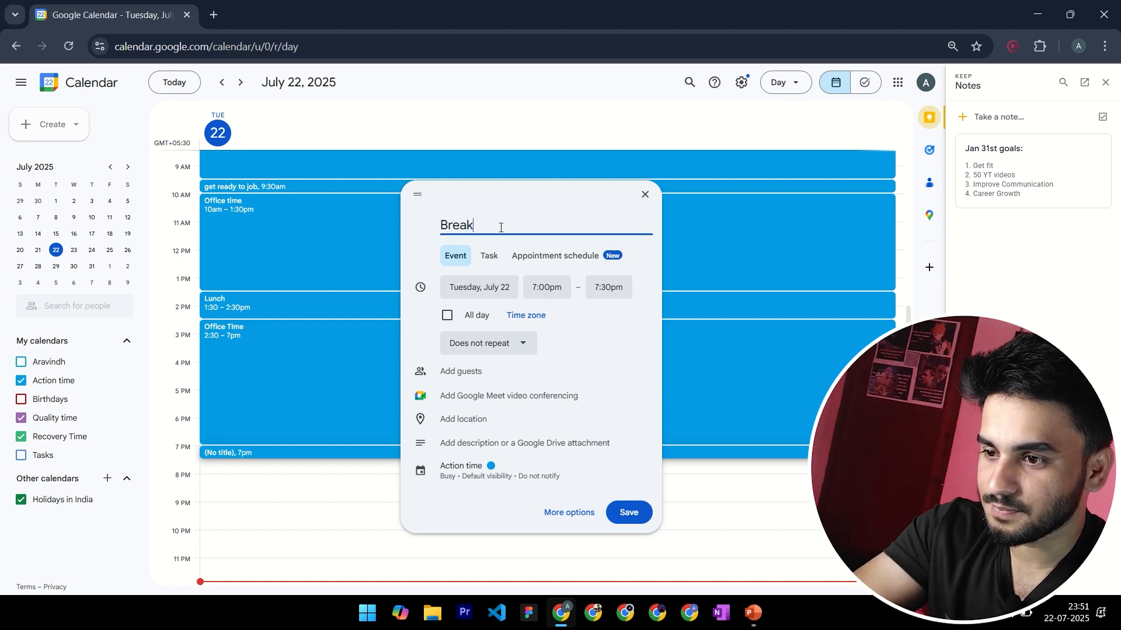
click(628, 516)
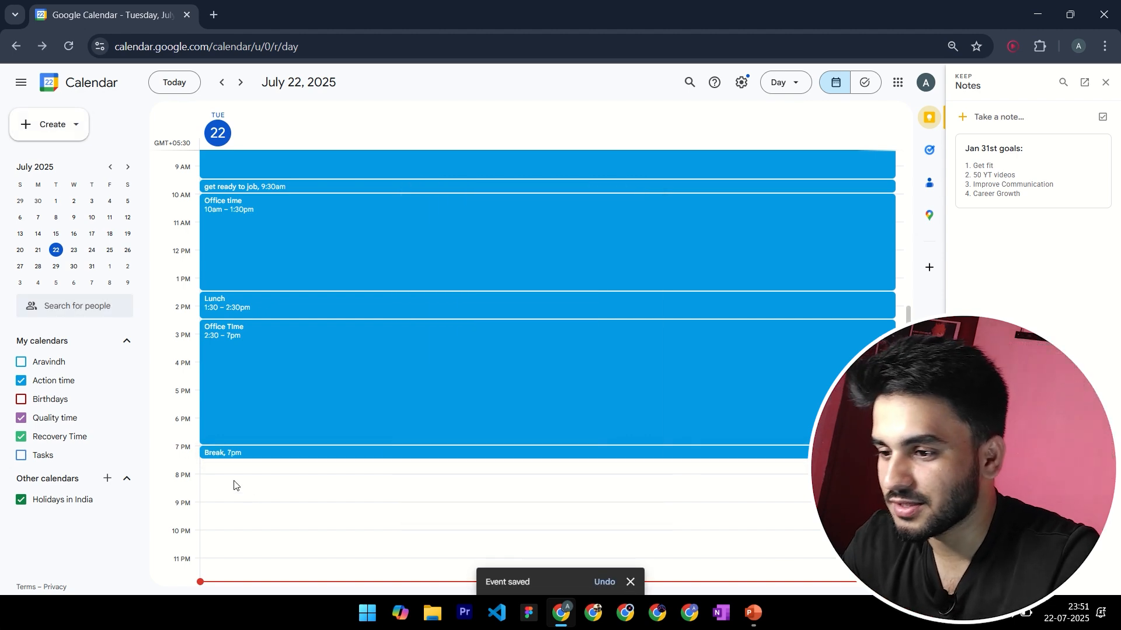
Create a "Content creation" event on July 22 from 7:30pm to 8:30pm and save it
click(222, 467)
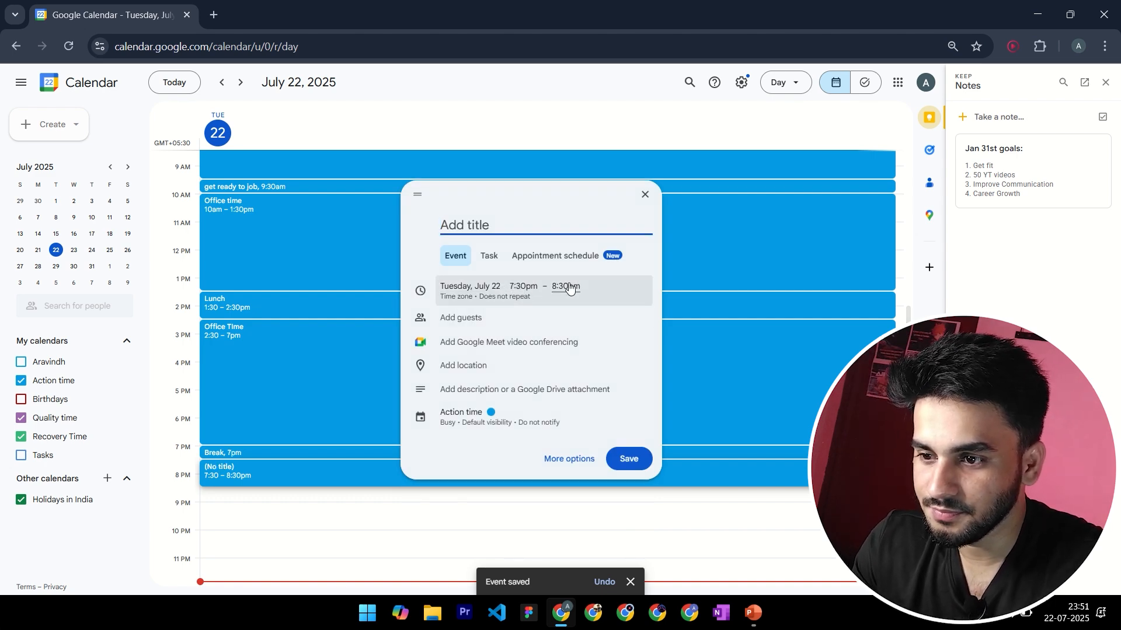
text(Conte)
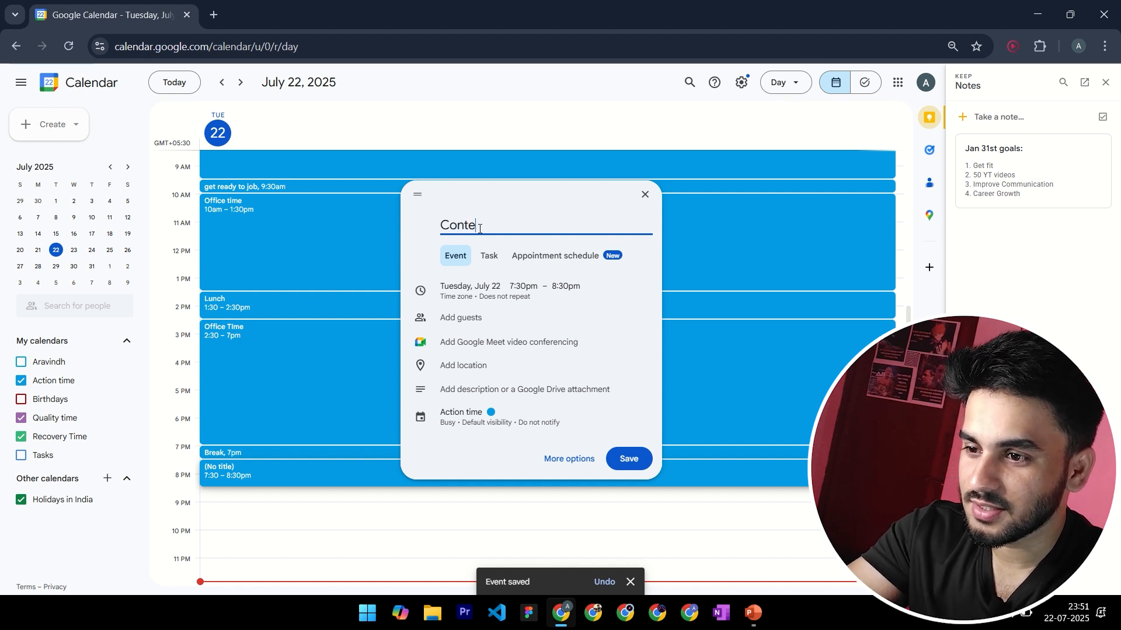
text(nt creation)
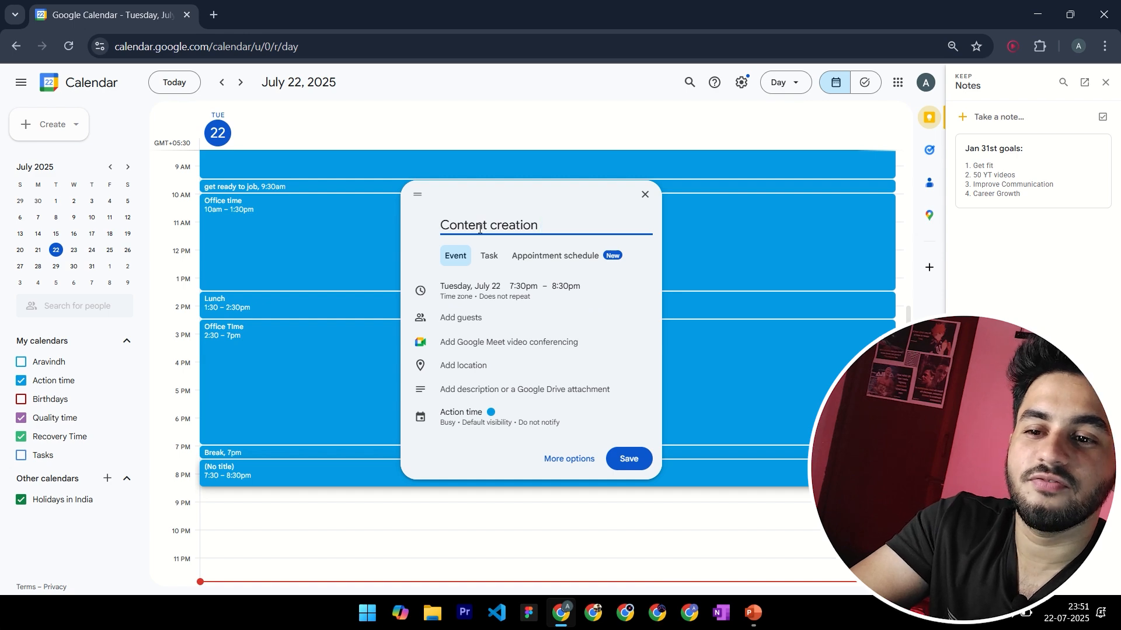
key(BackSpace)
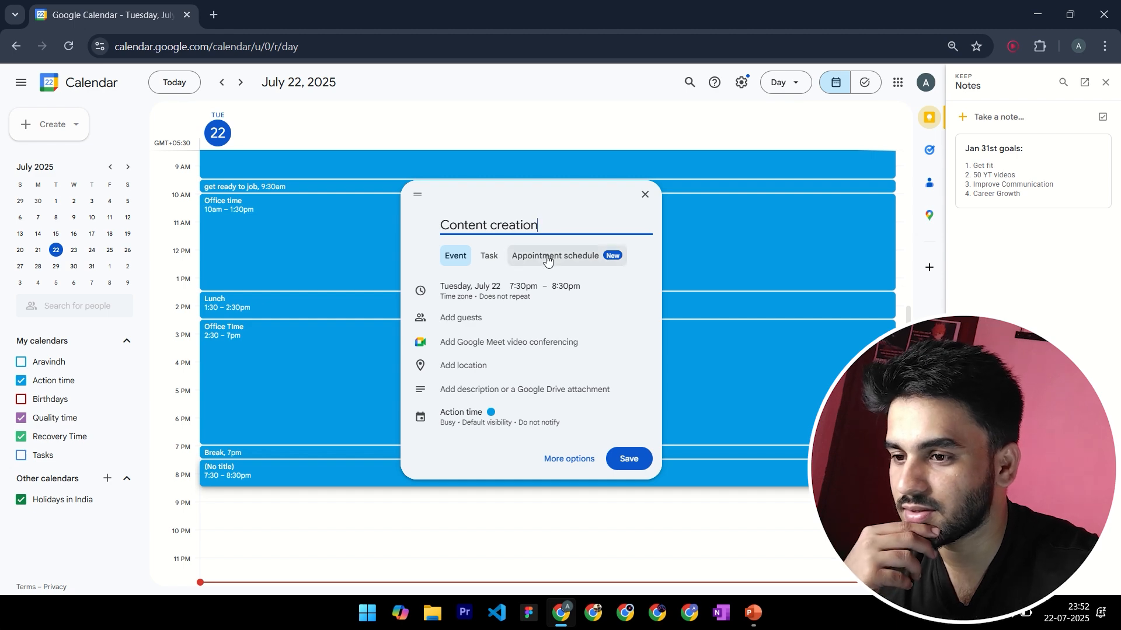
click(629, 461)
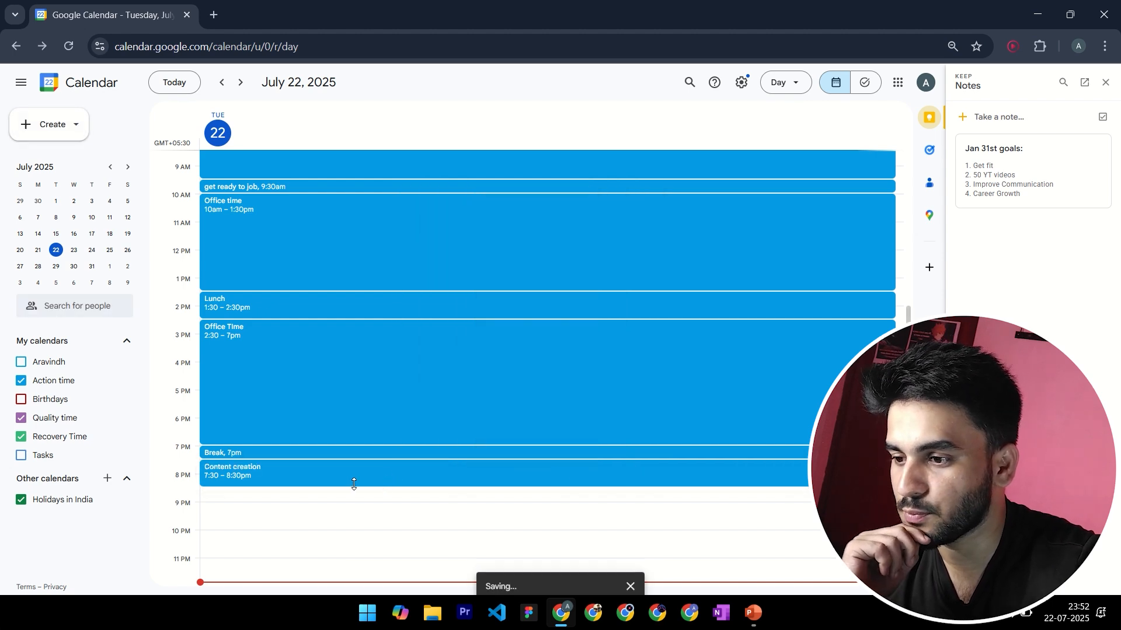
Create a "Dinner" event on July 22 from 8:30pm to 9:00pm and save it
click(244, 502)
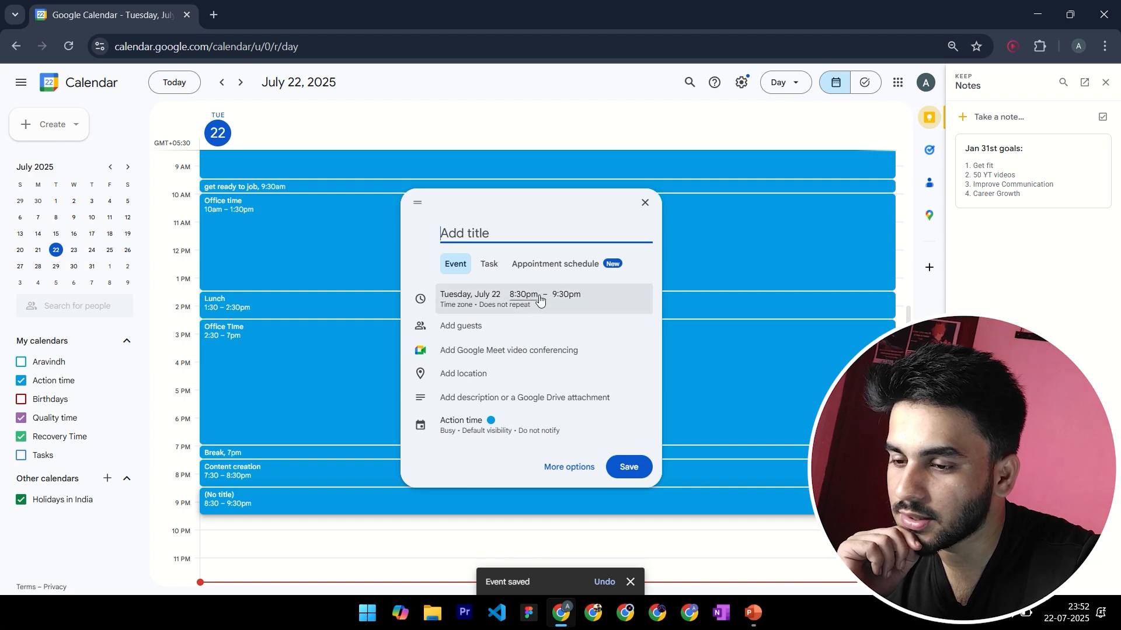
click(565, 296)
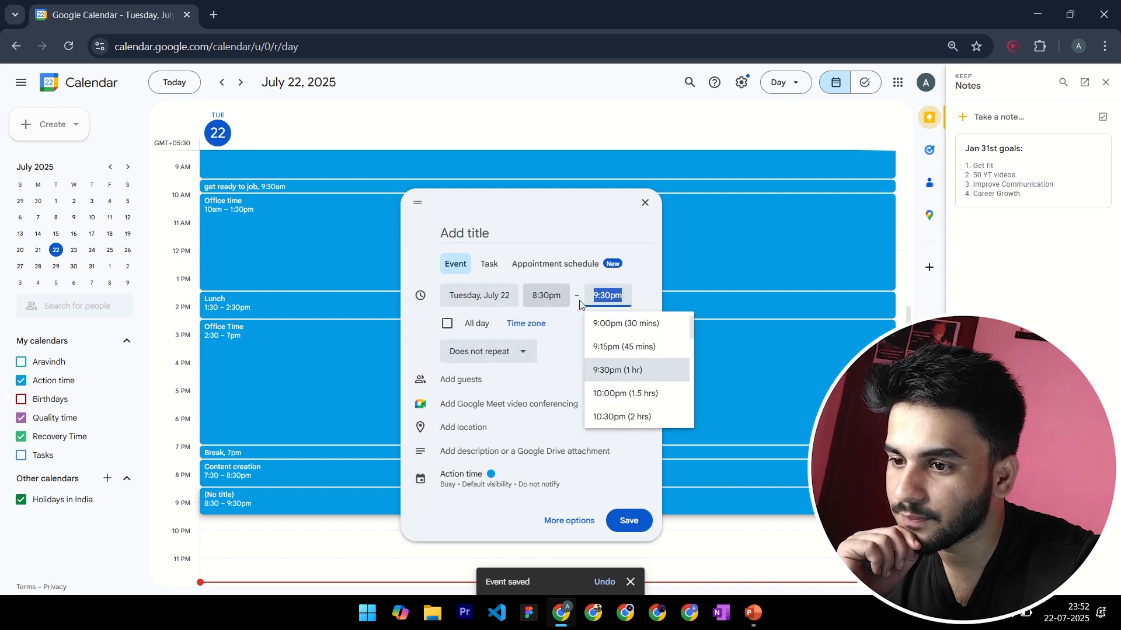
click(616, 328)
click(510, 236)
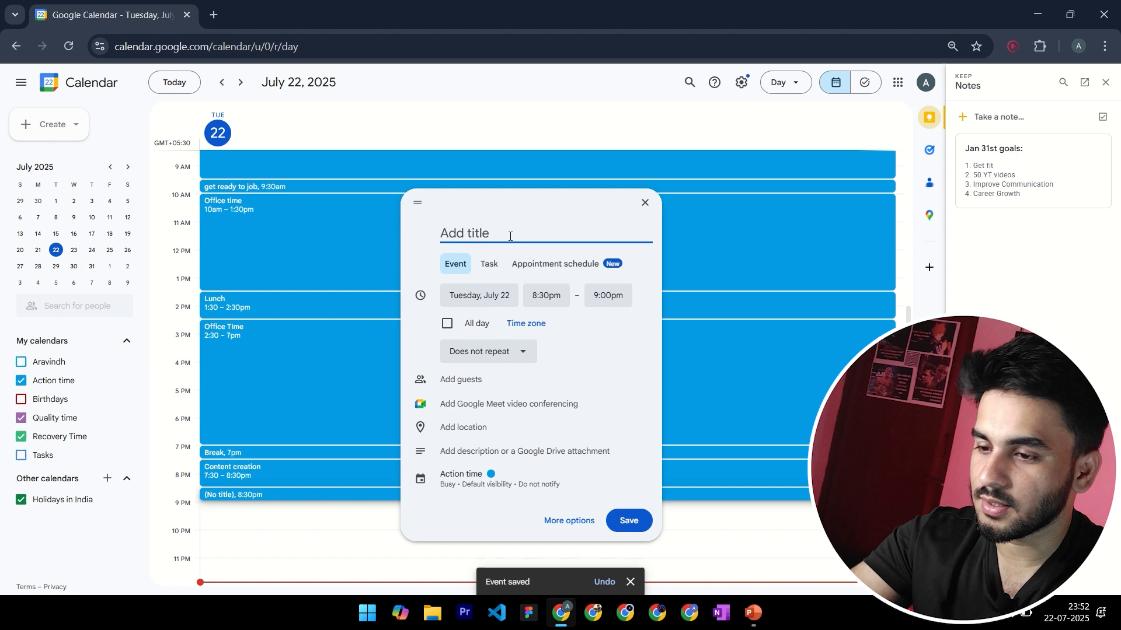
text(Dinner)
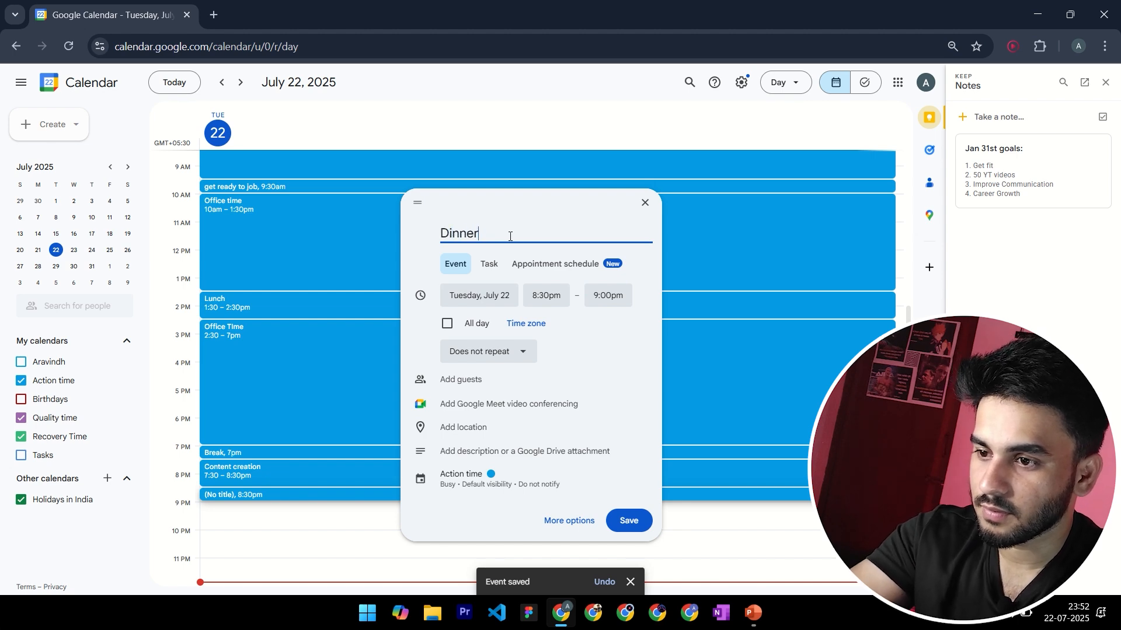
click(630, 521)
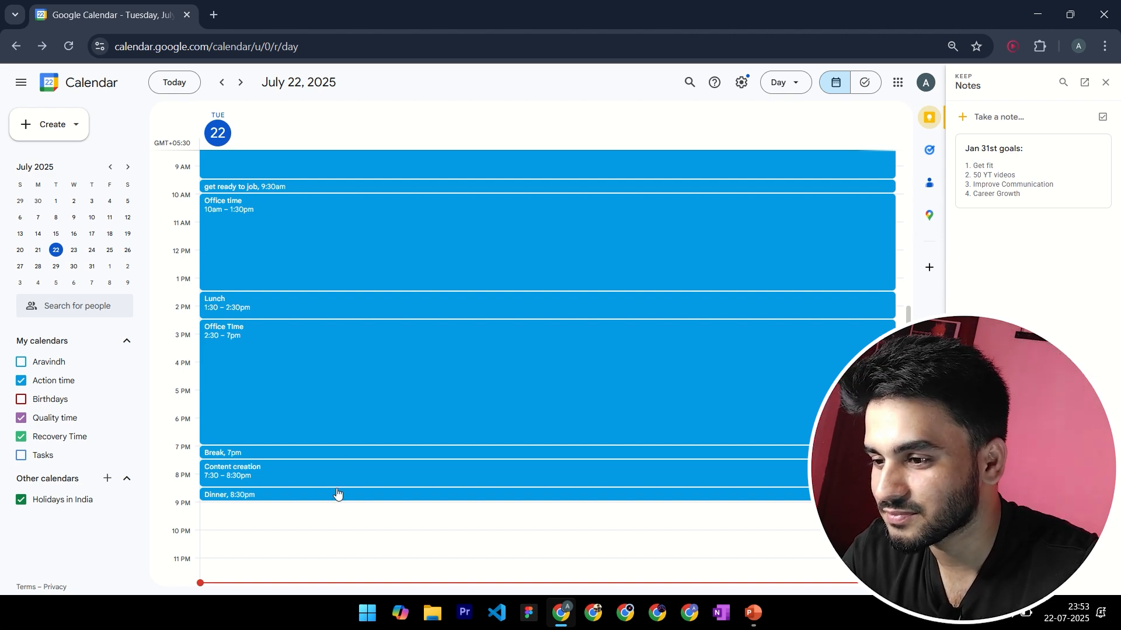
Create a second content event titled "Content Creation" on July 22 from 9:00pm to 9:30pm and save it
click(251, 518)
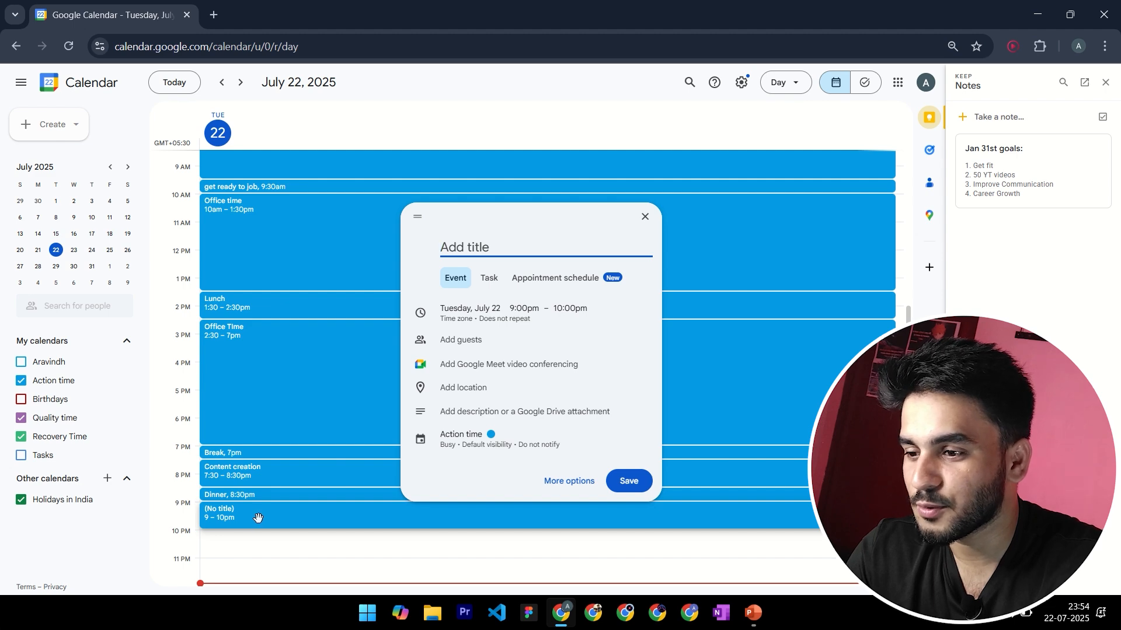
click(571, 310)
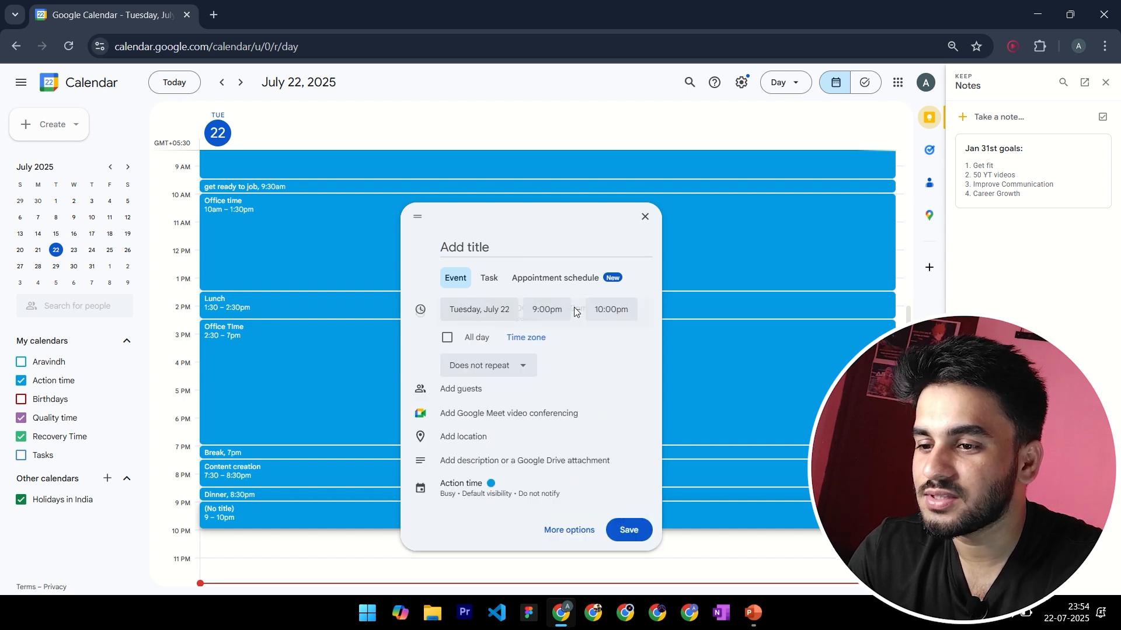
click(566, 339)
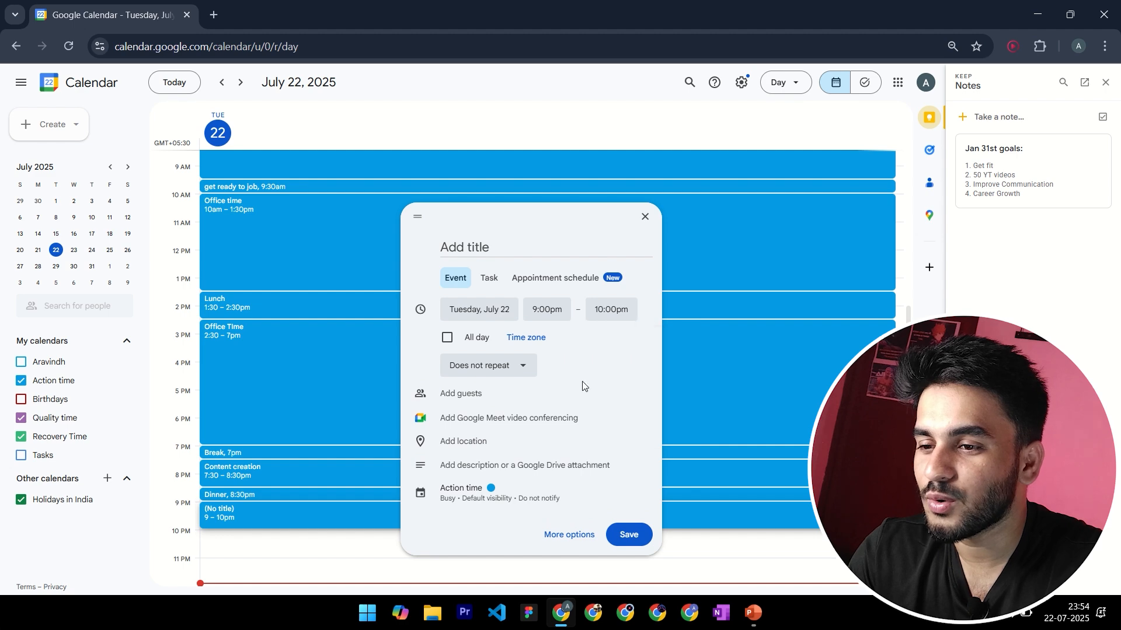
click(602, 310)
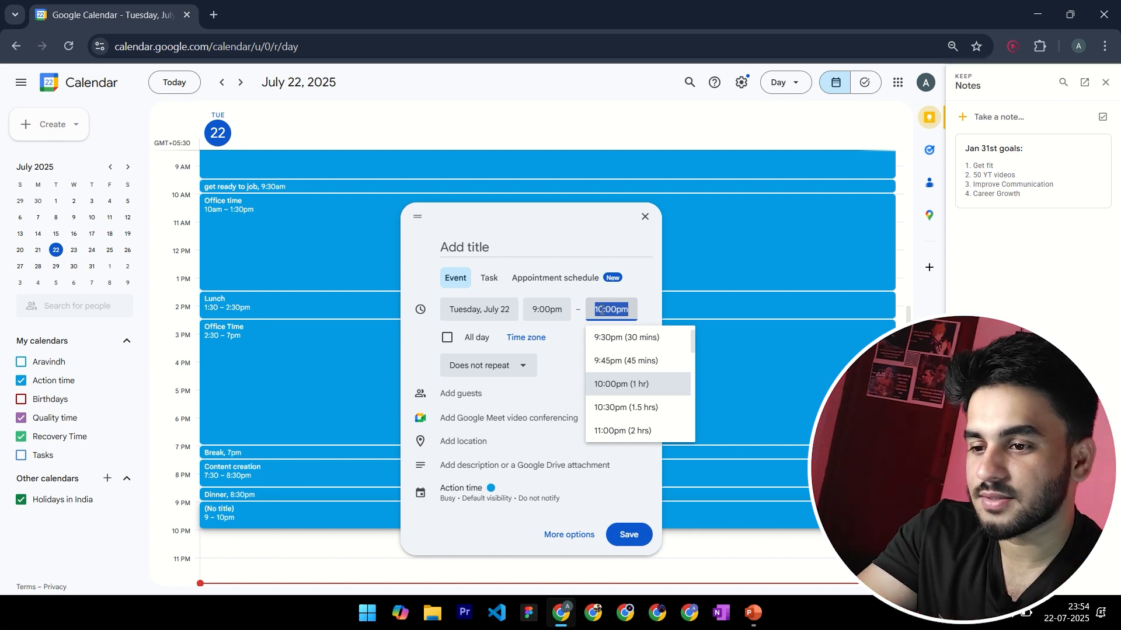
click(637, 341)
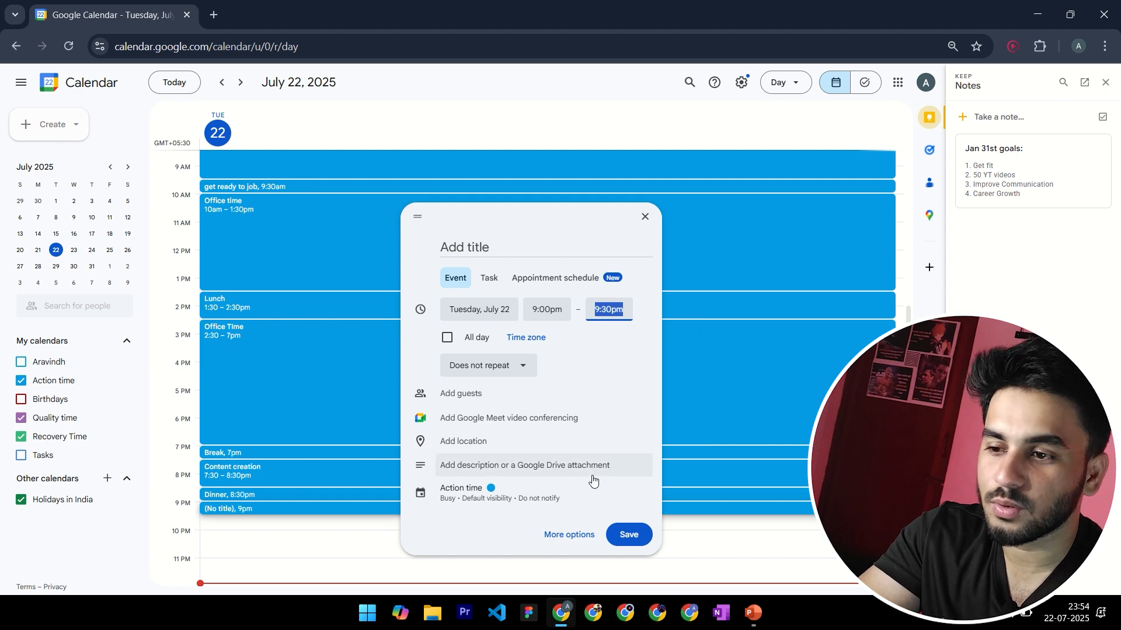
click(489, 250)
text(C)
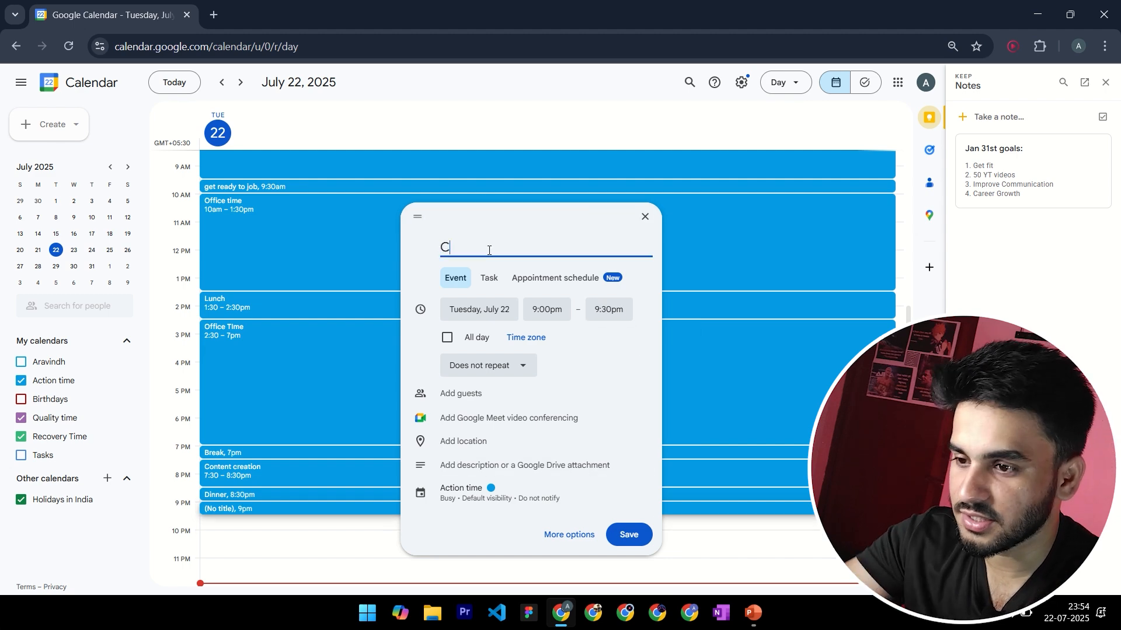
text(onte)
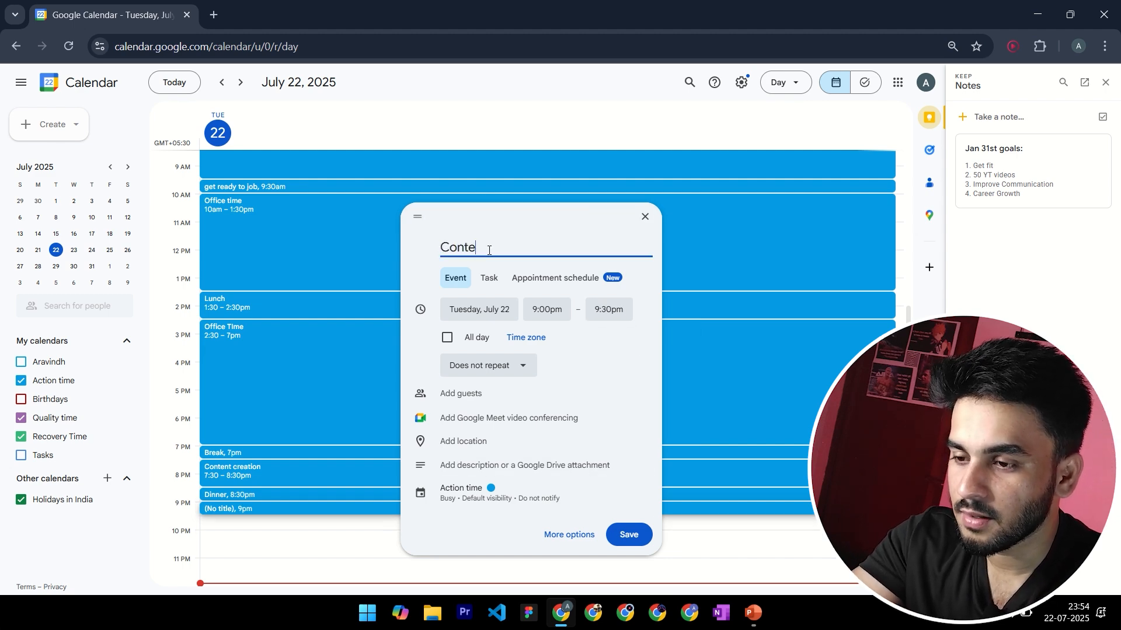
text(nt Creation)
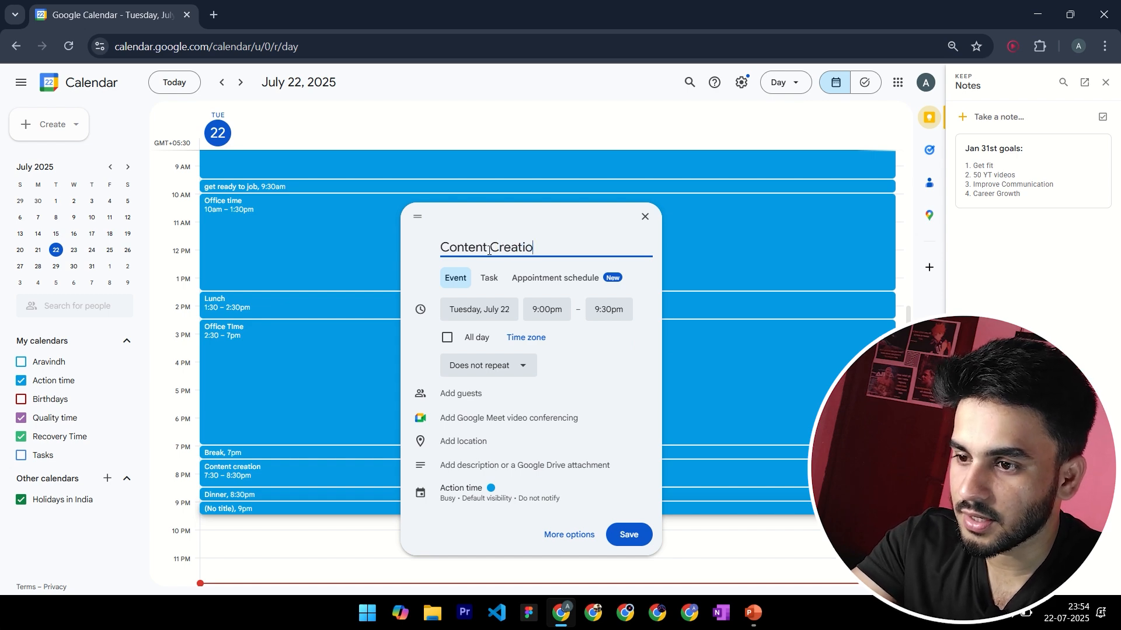
click(625, 534)
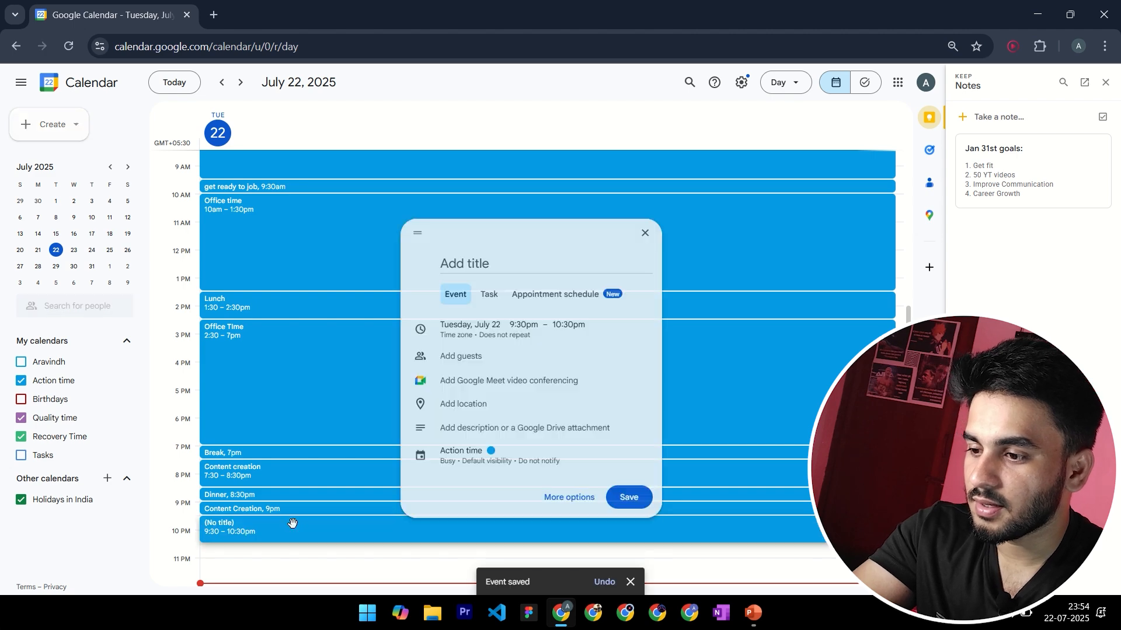
Create a "Book Reading" event on July 22 from 9:30pm to 10:30pm and save it
click(292, 525)
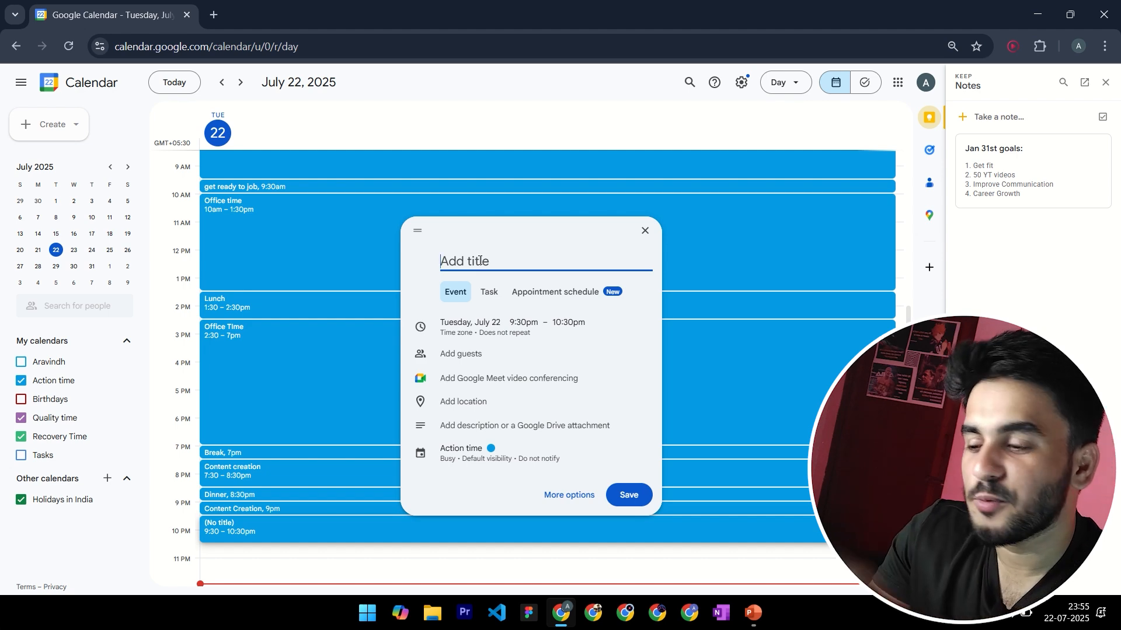
text(Book RE)
key(BackSpace)
text(eading)
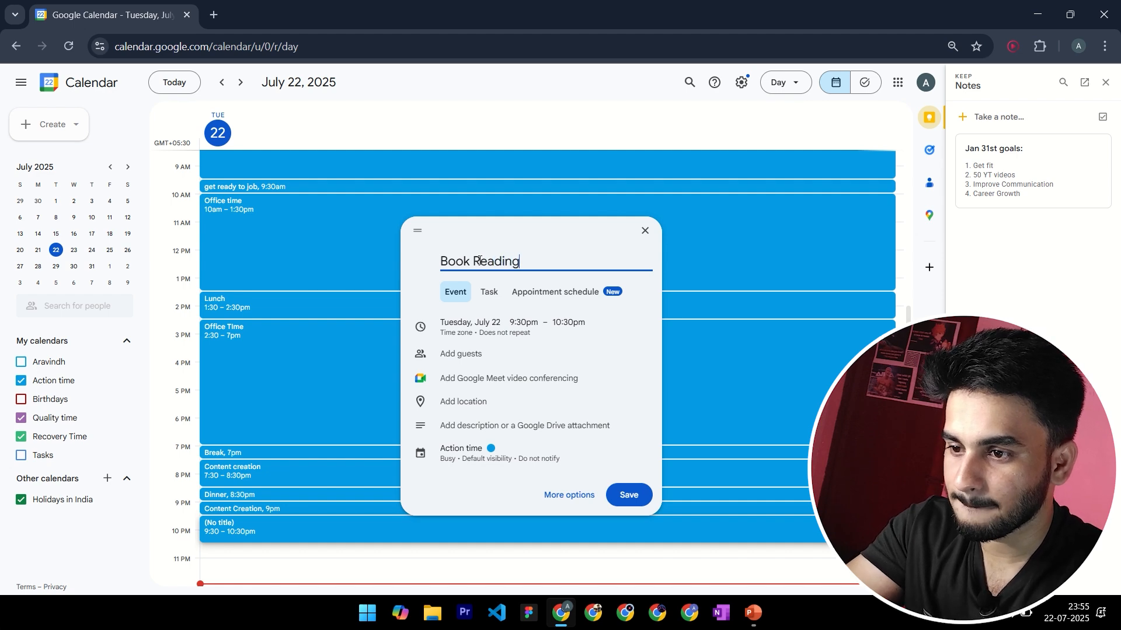
click(630, 494)
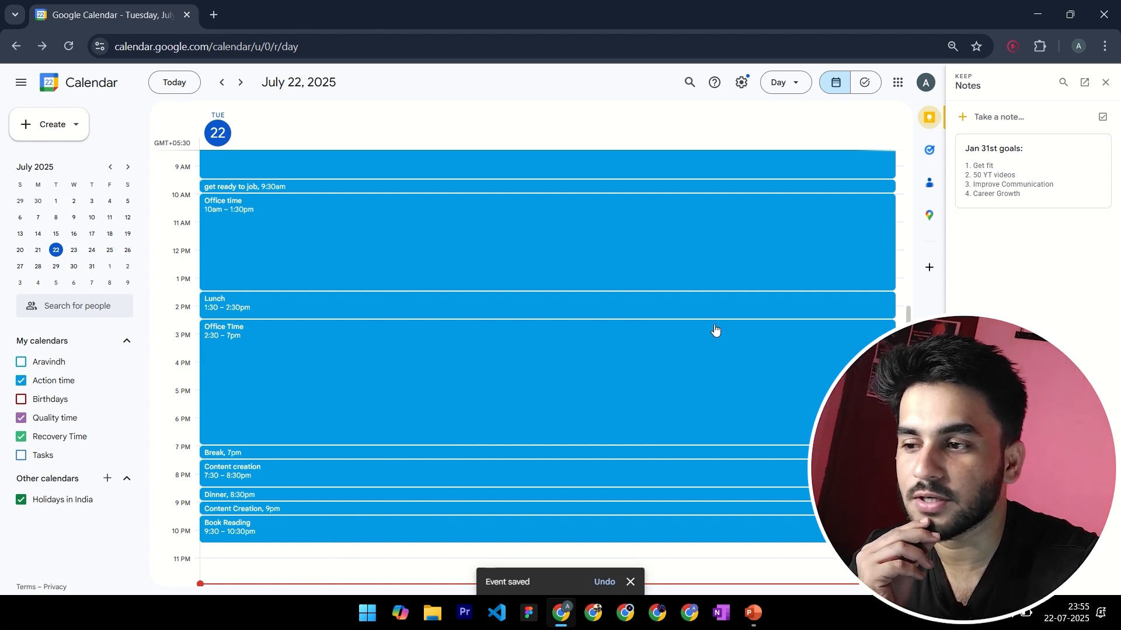
scroll(715, 327, up, 4)
scroll(321, 379, down, 3)
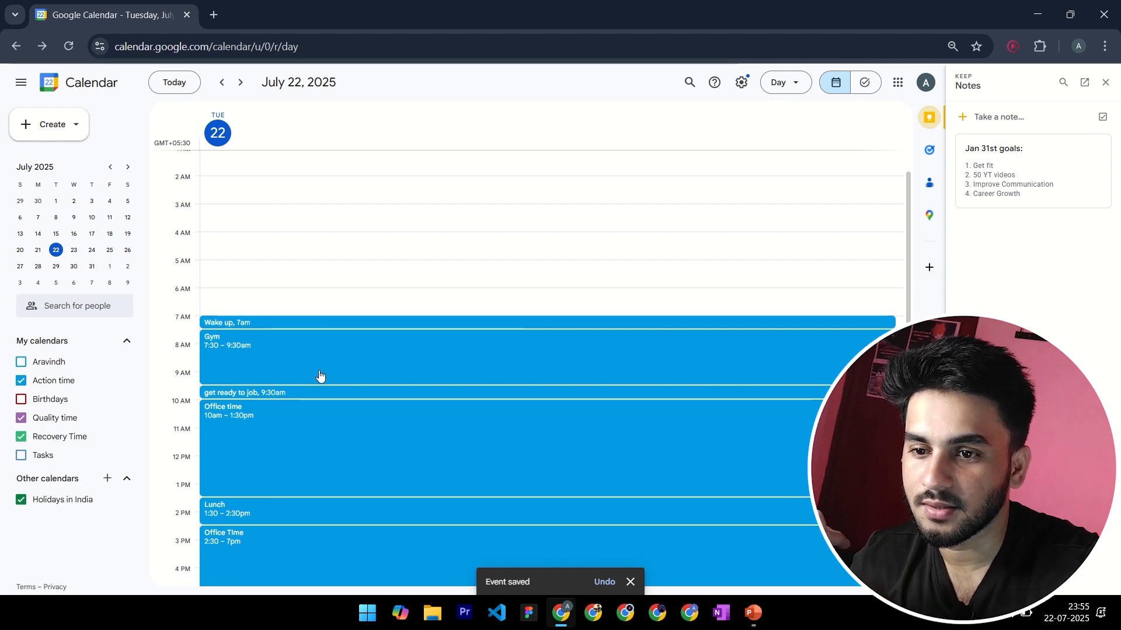
scroll(655, 354, down, 2)
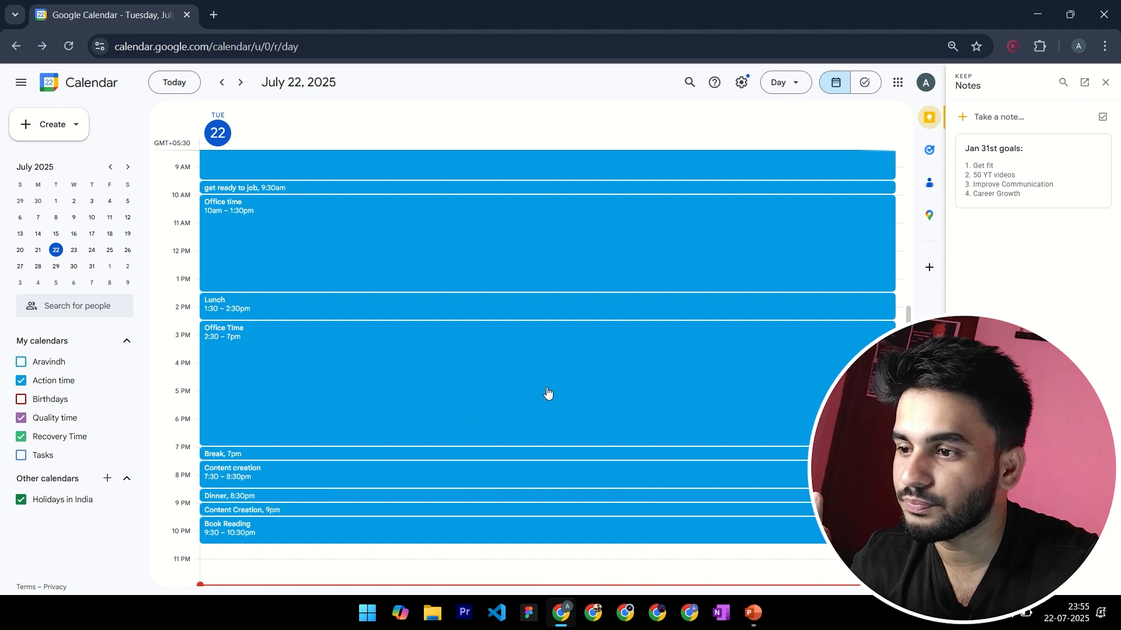
scroll(548, 382, up, 3)
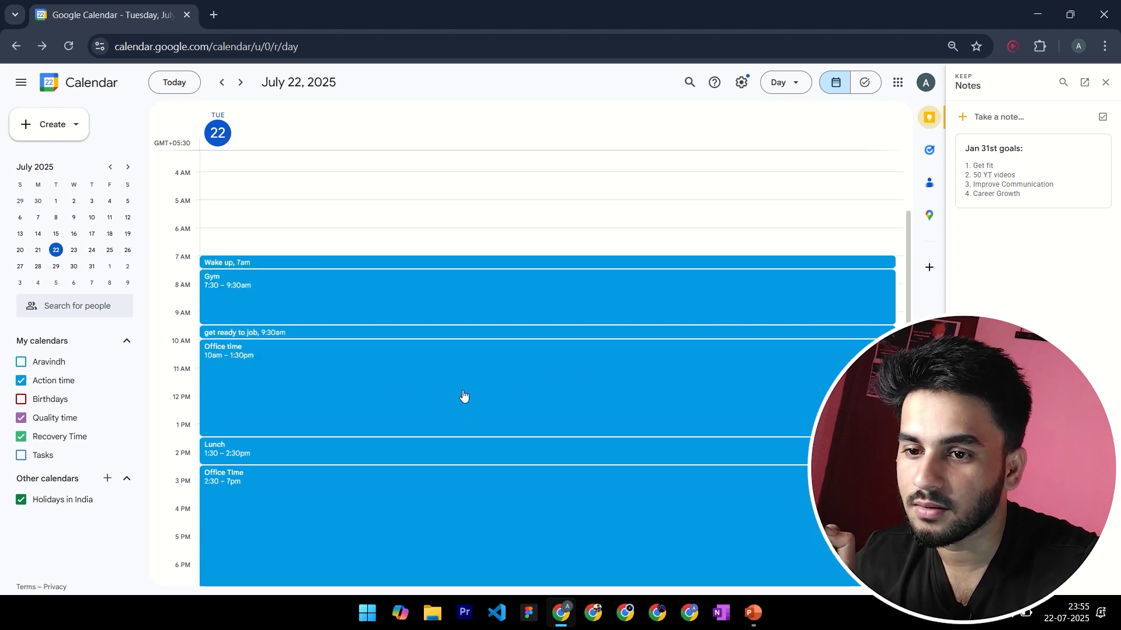
scroll(464, 397, down, 3)
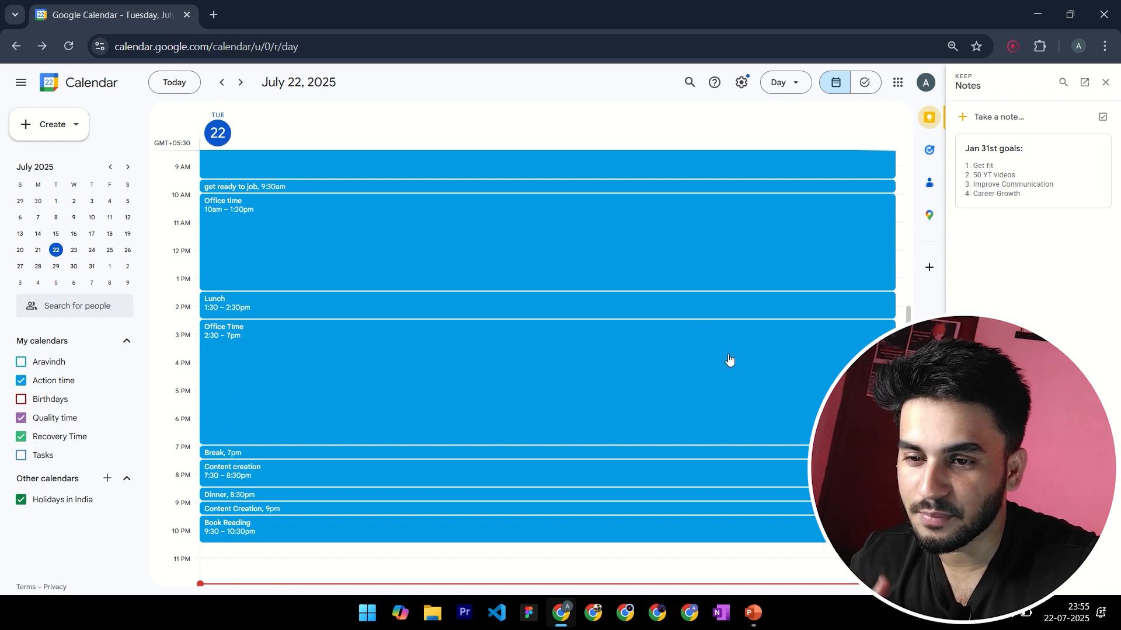
Create a "Quality Time" event on July 22 from 10:30pm to 11:30pm and save it
click(222, 559)
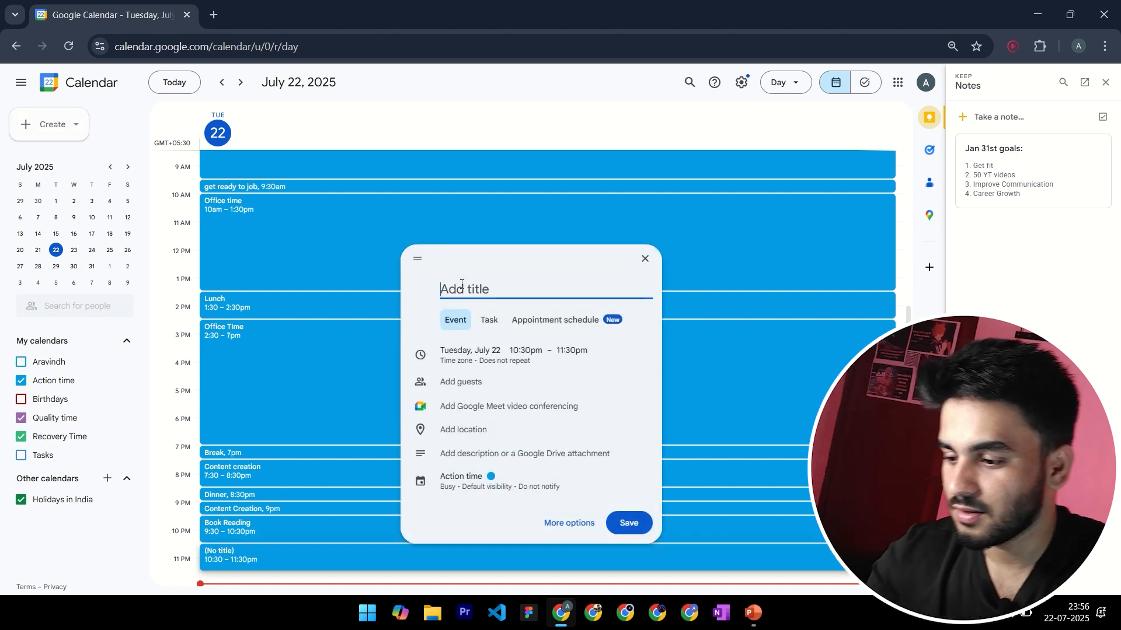
text(Quality TIme)
key(BackSpace)
key(BackSpace)
key(BackSpace)
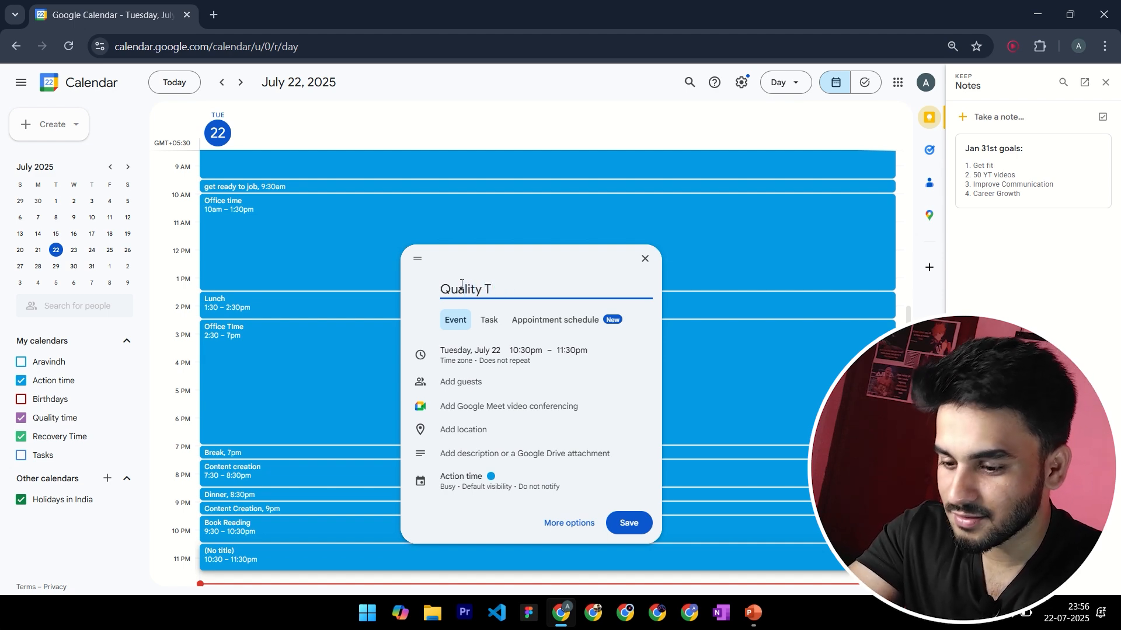
text(ime)
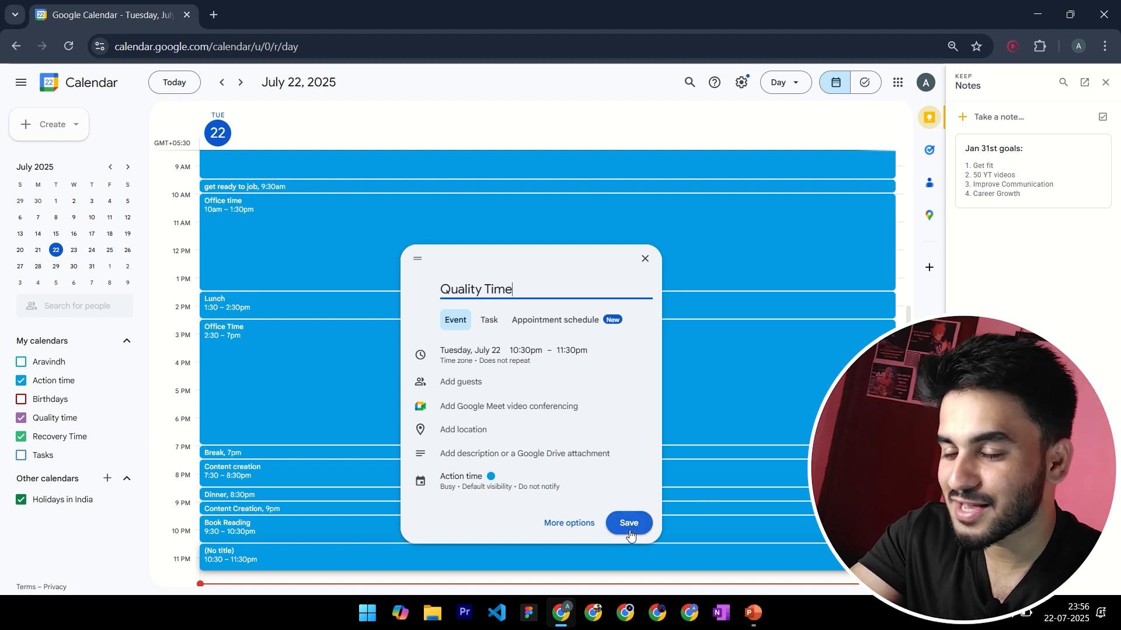
click(629, 535)
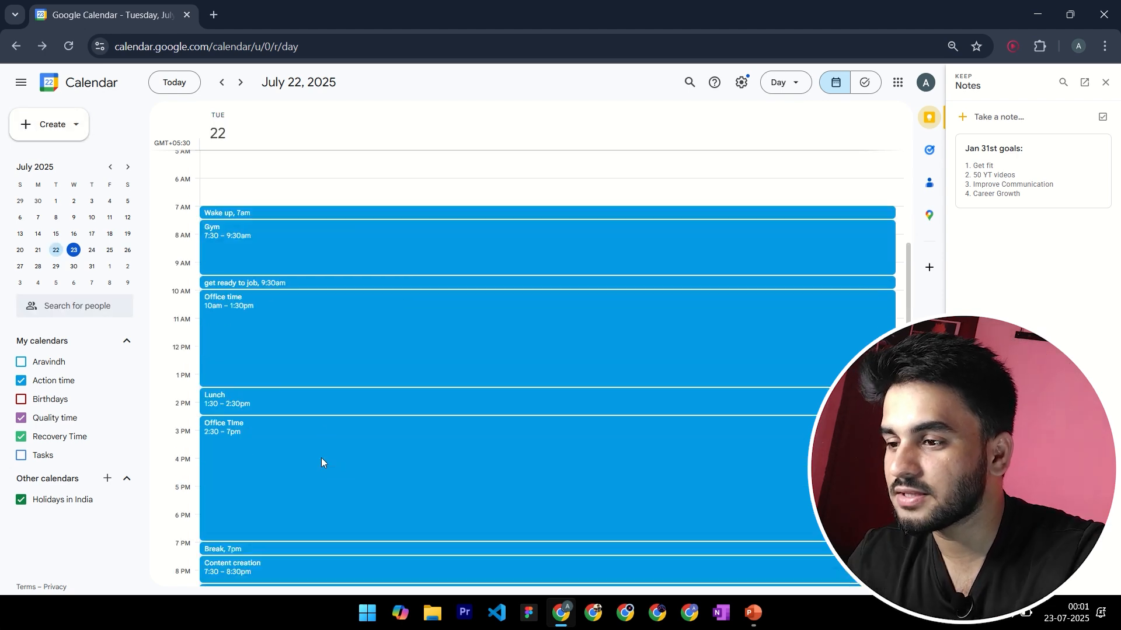
Review the whole July 22 schedule, from the morning events through the late-evening ones
scroll(321, 467, down, 4)
scroll(321, 374, up, 4)
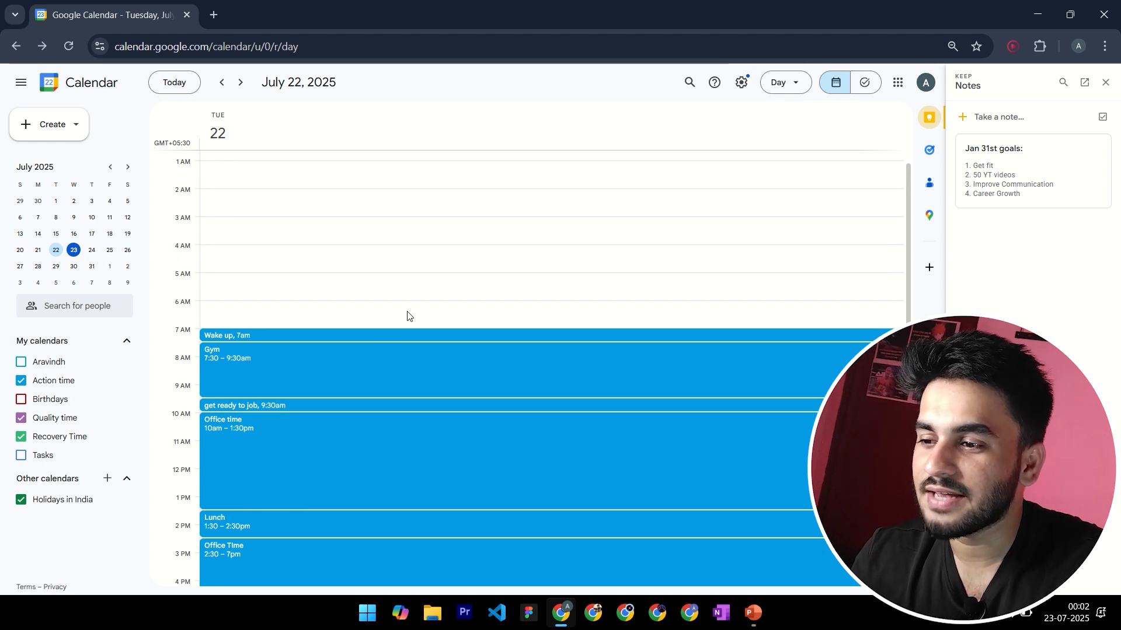
scroll(460, 284, down, 2)
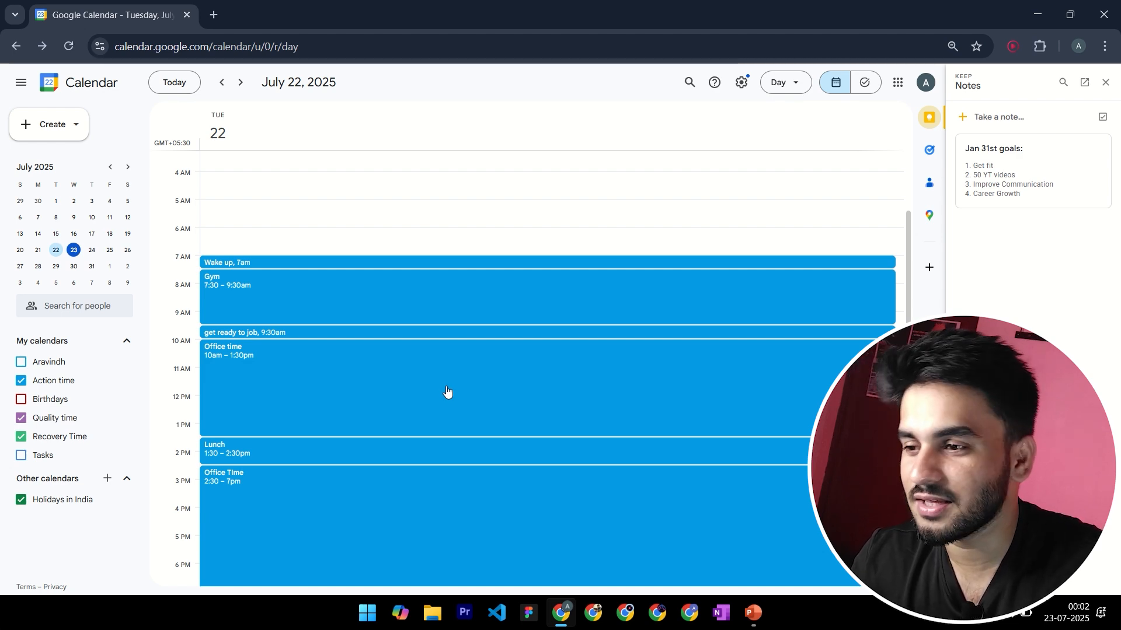
scroll(447, 391, down, 3)
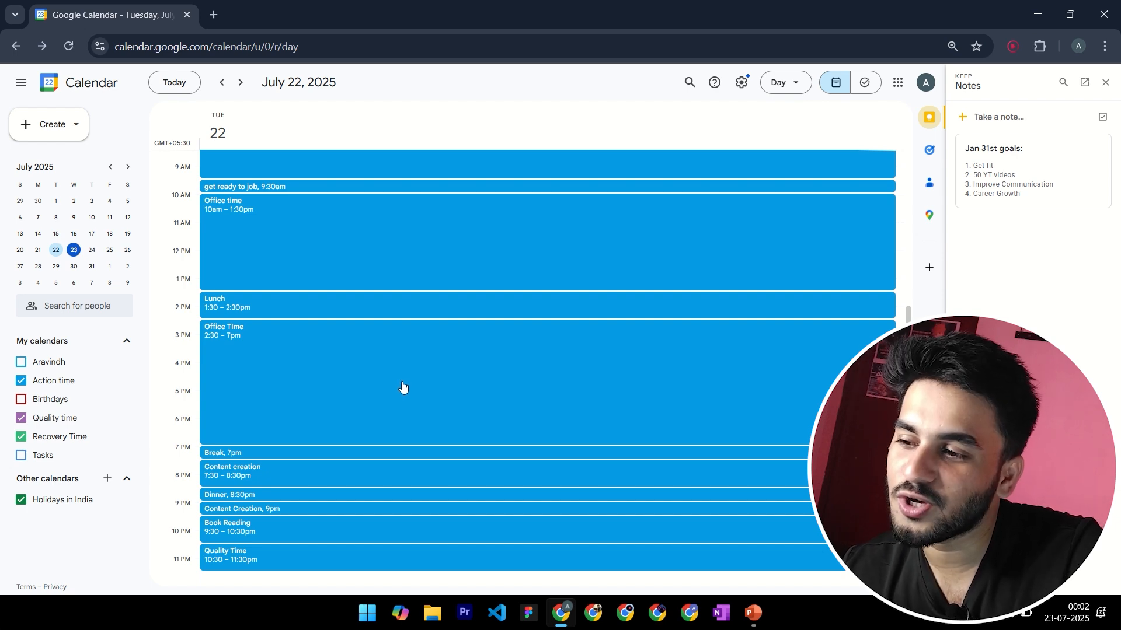
scroll(403, 386, up, 2)
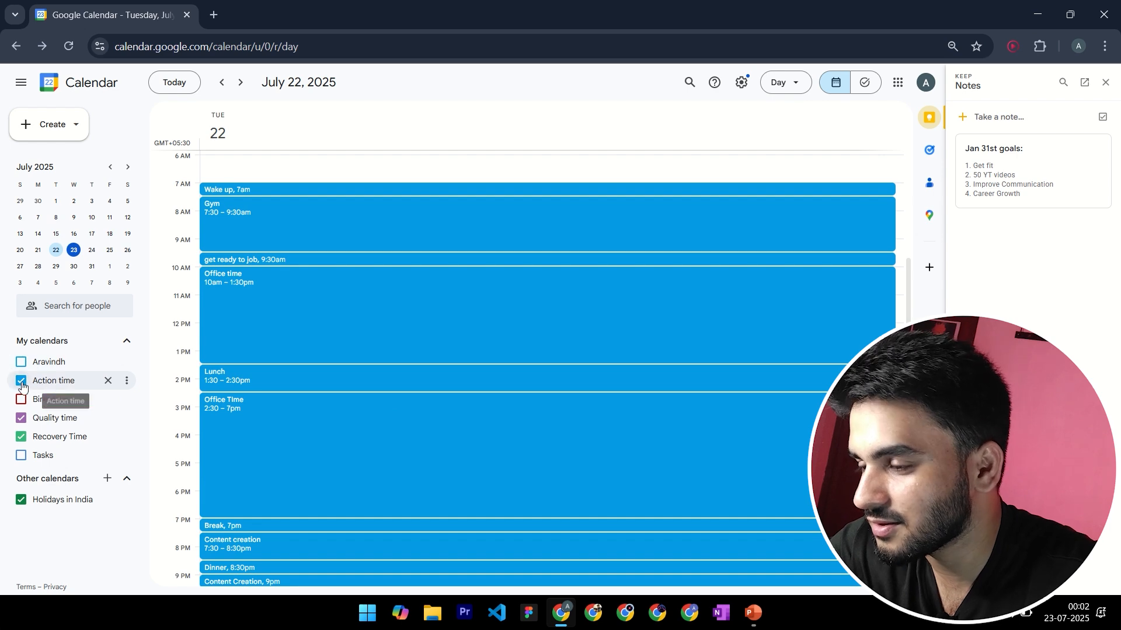
scroll(432, 373, down, 2)
scroll(433, 411, up, 2)
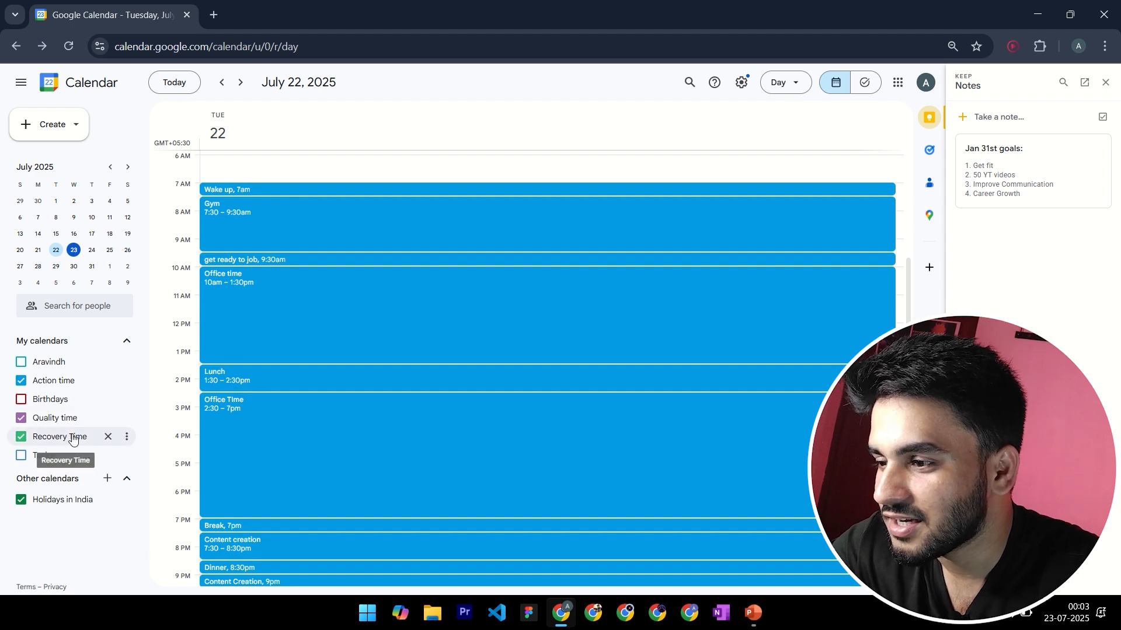
Move the 7am "Wake up" event to the Recovery Time calendar and save it
right_click(241, 191)
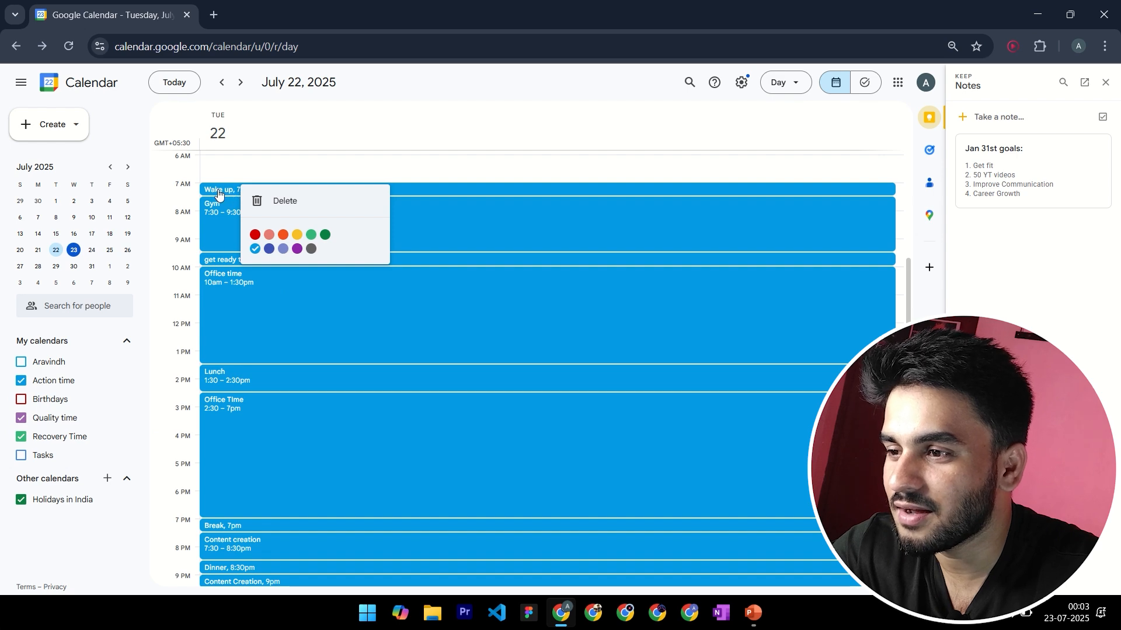
click(219, 190)
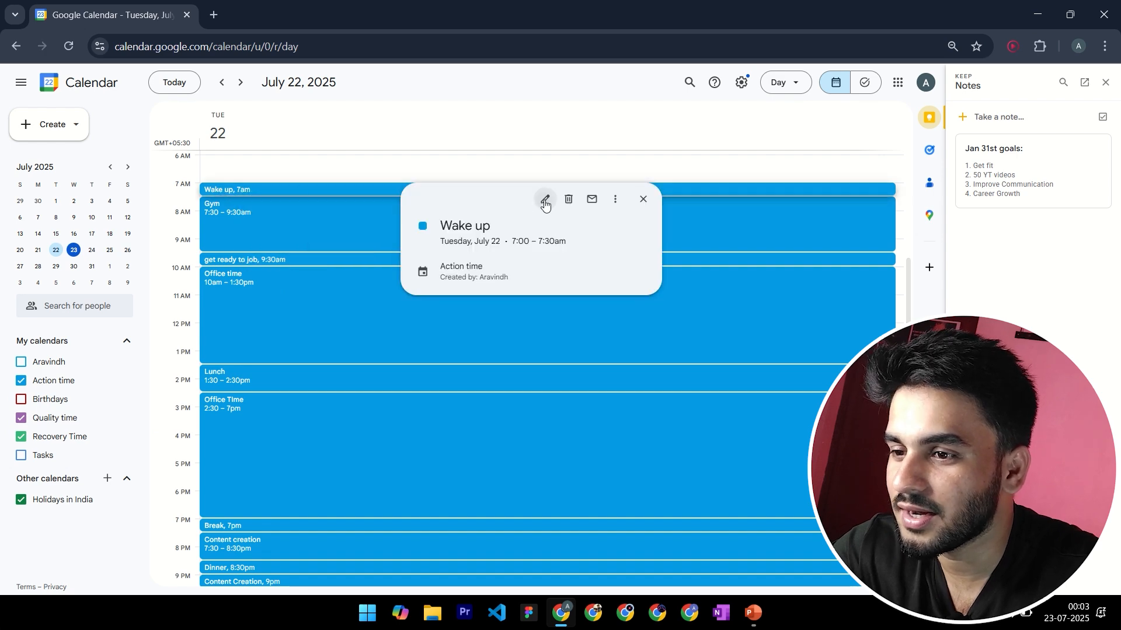
click(544, 201)
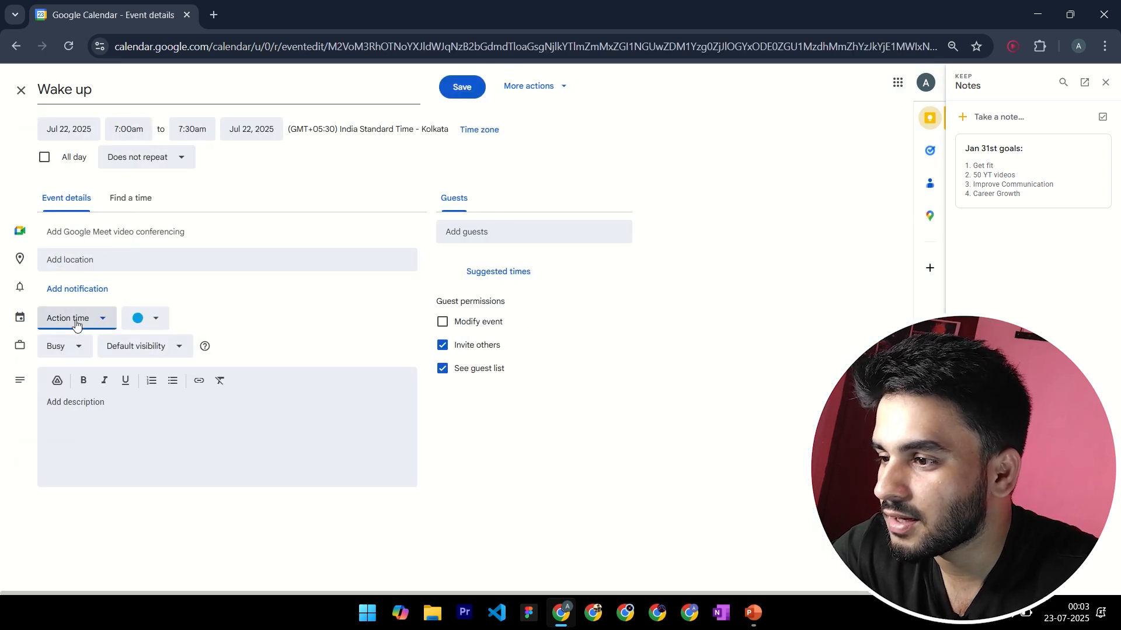
click(76, 325)
click(83, 415)
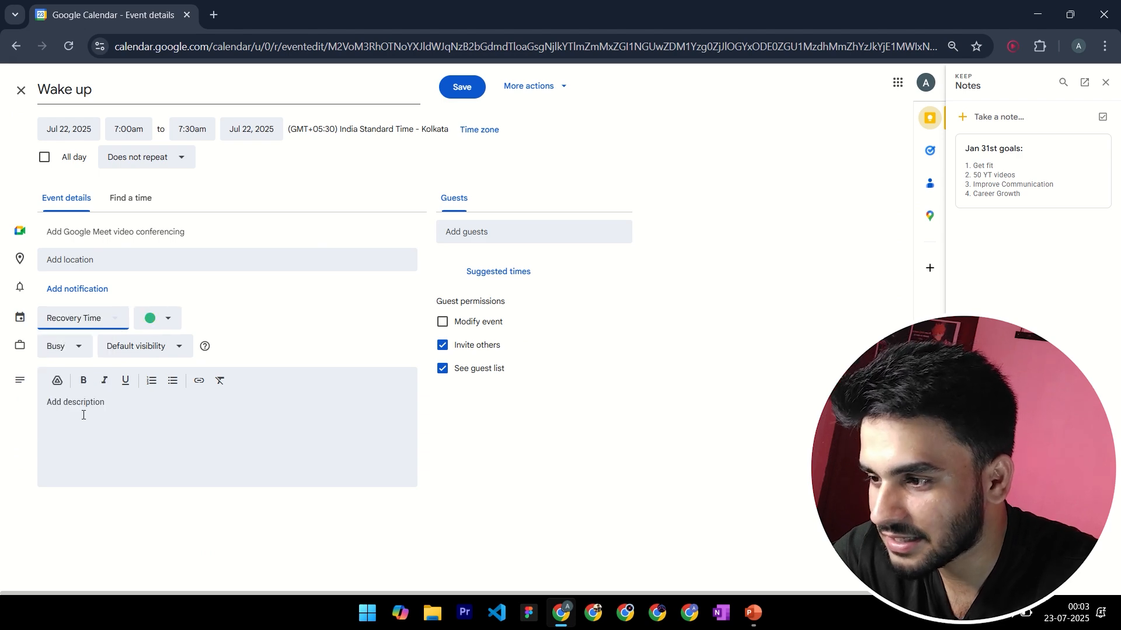
click(473, 94)
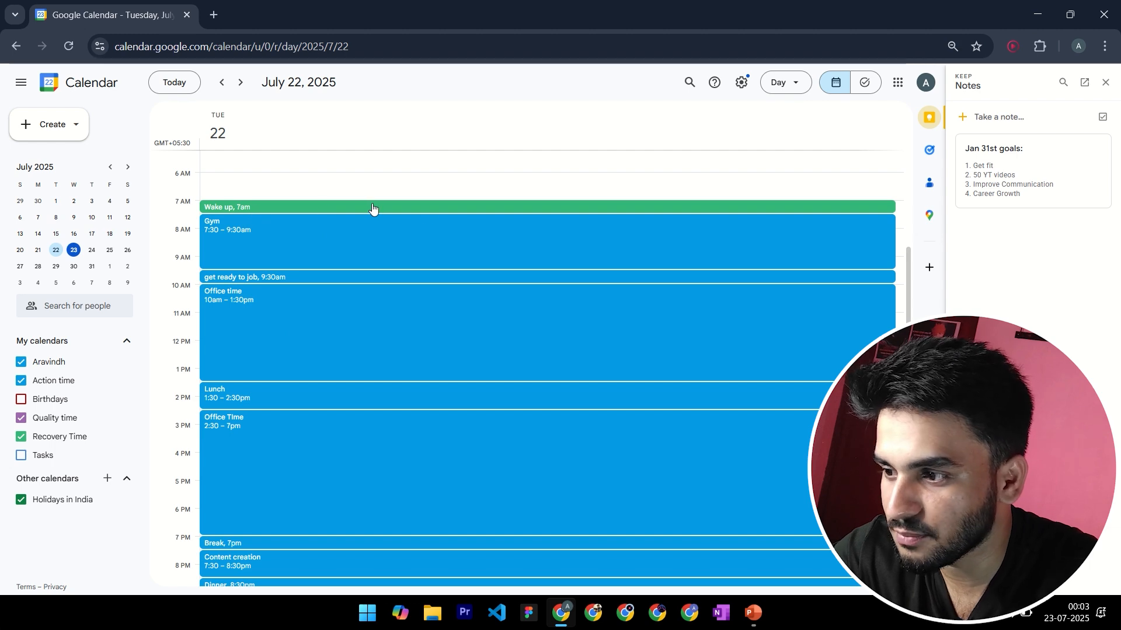
Move the "Lunch" event to the Recovery Time calendar and save the change
scroll(396, 325, down, 1)
click(275, 319)
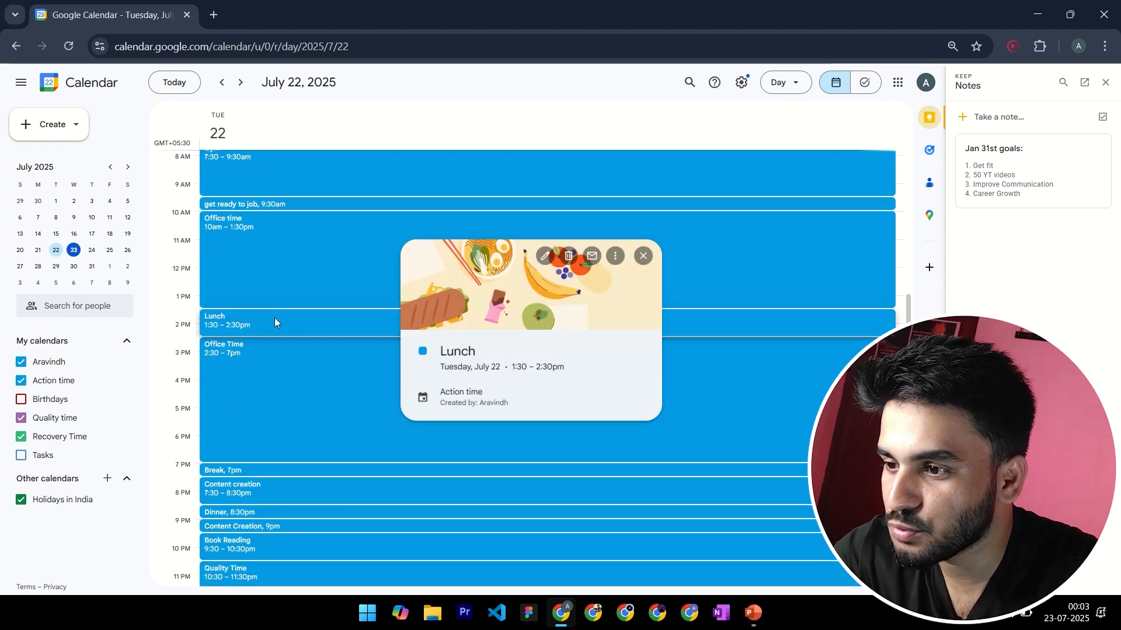
click(545, 256)
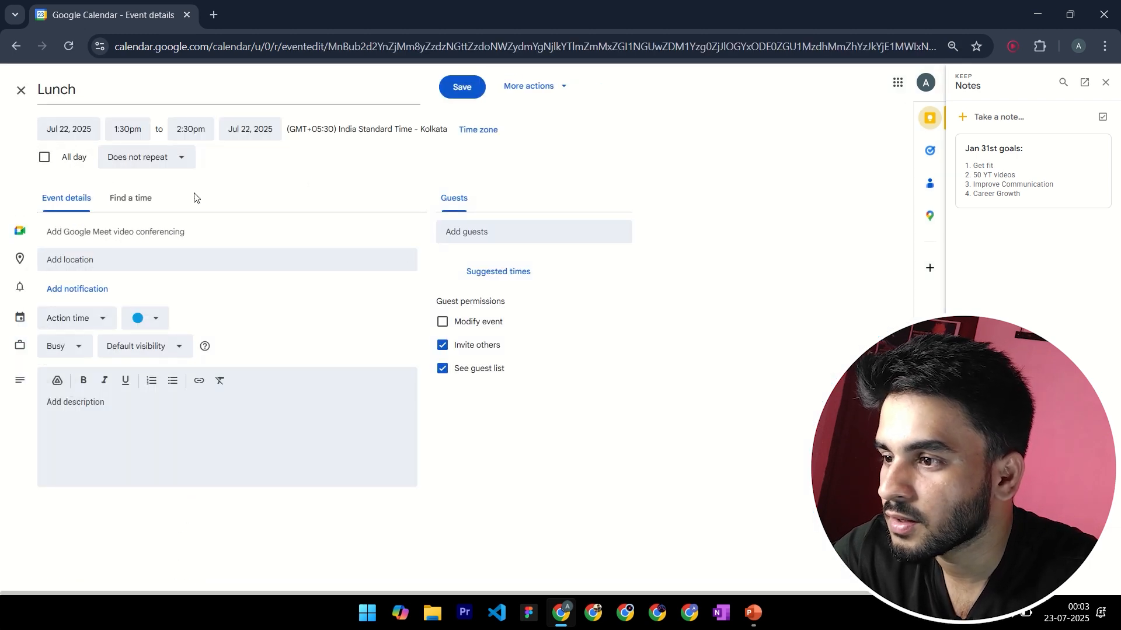
click(77, 321)
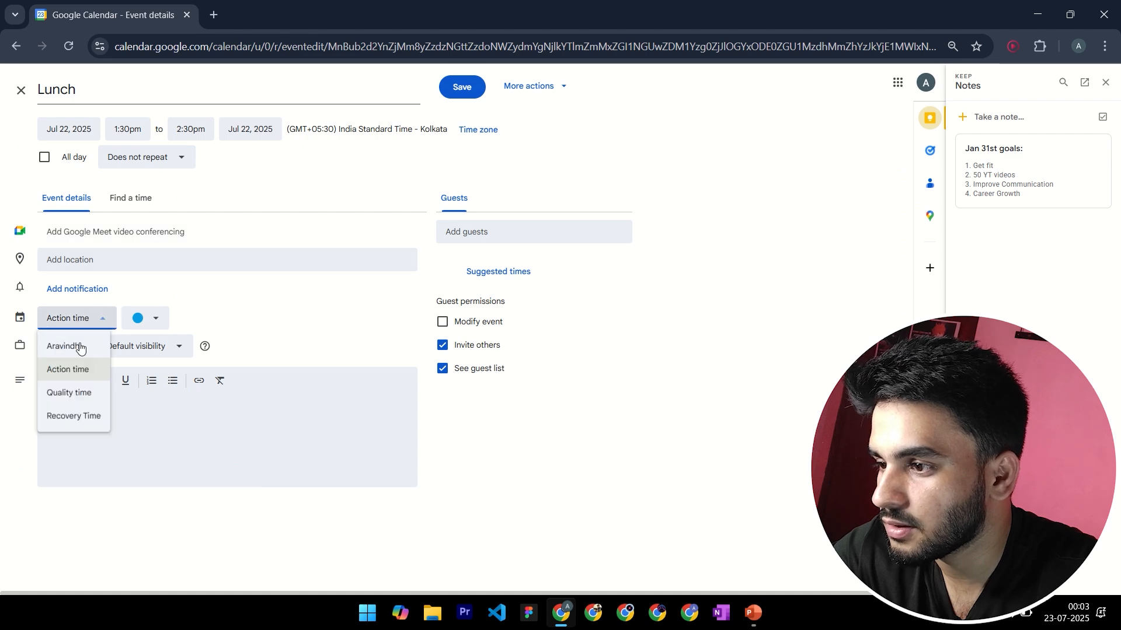
click(88, 417)
click(462, 89)
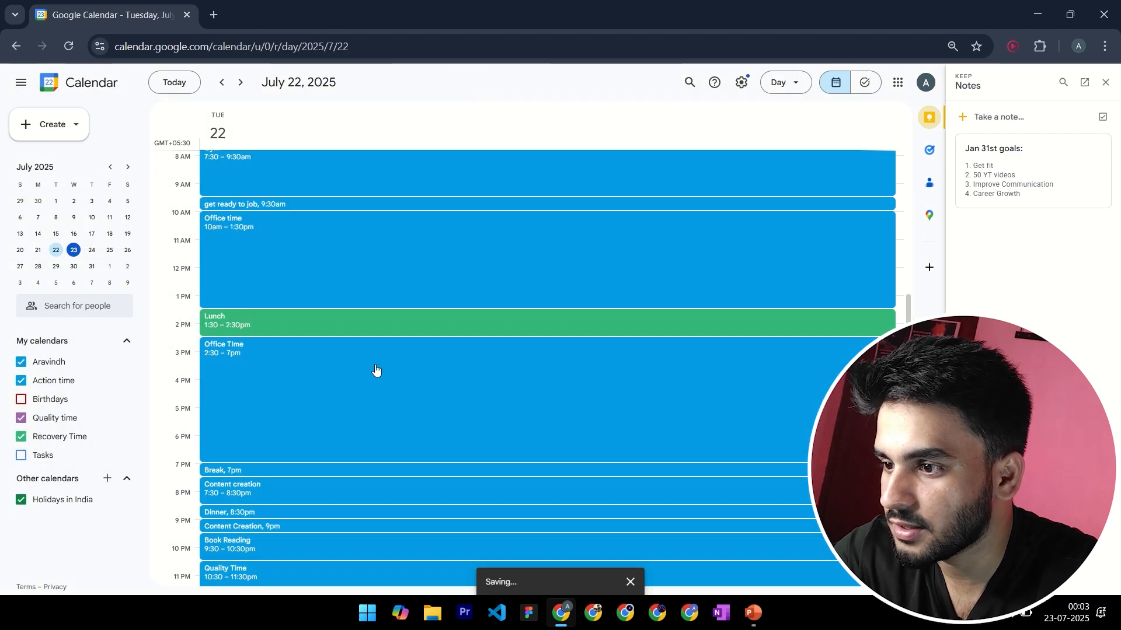
Assign the 7pm "Break" event to the Recovery Time calendar and save it
scroll(309, 420, down, 1)
click(311, 453)
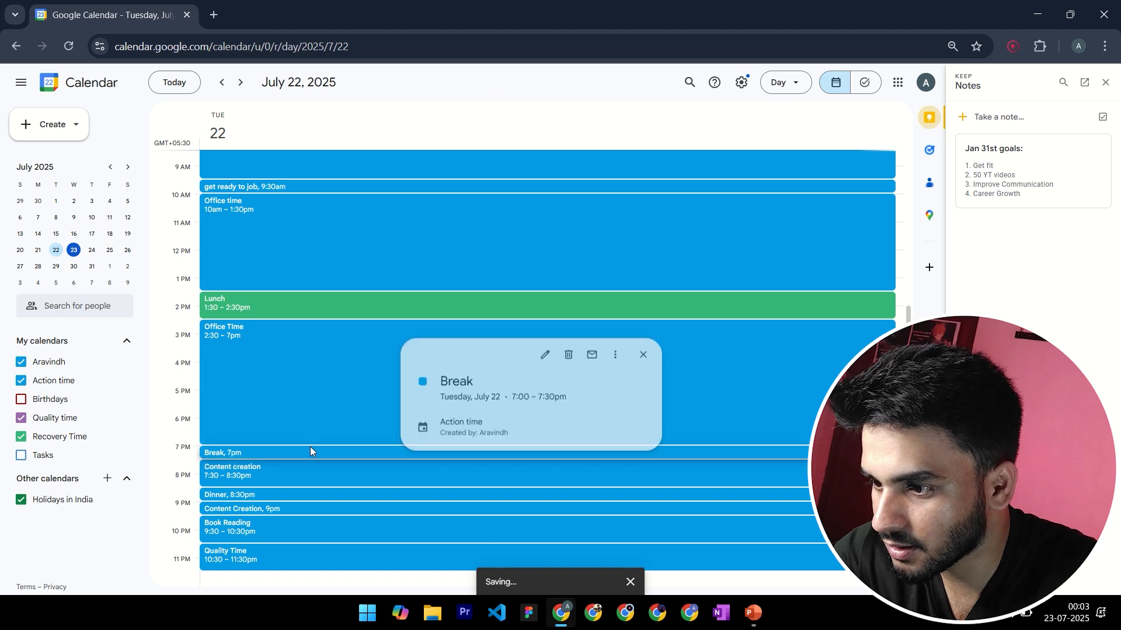
click(543, 359)
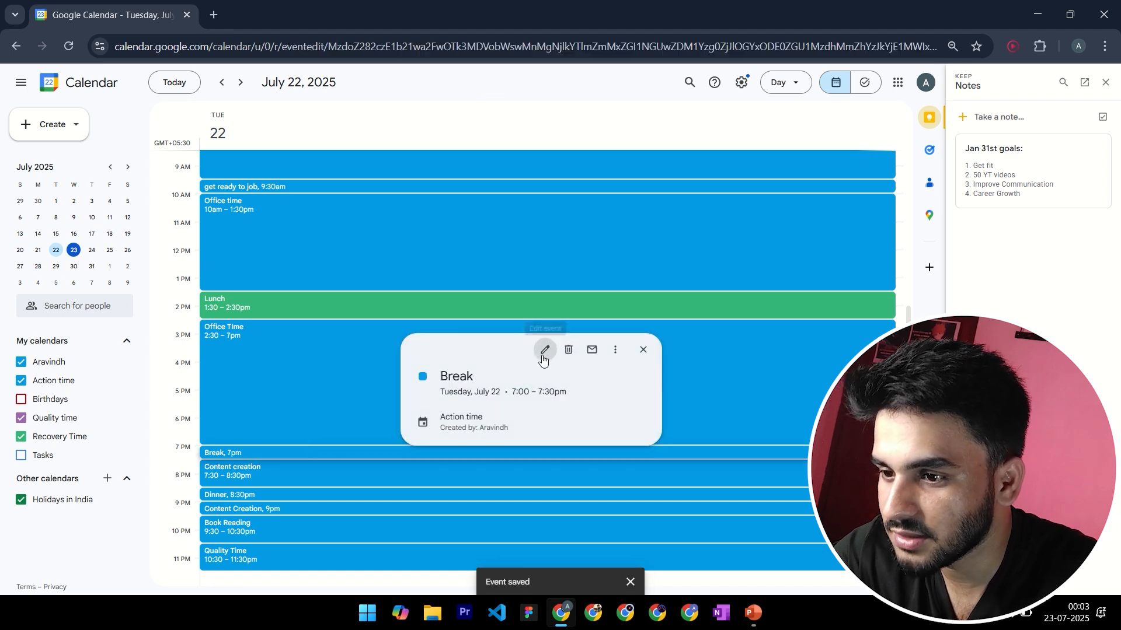
click(70, 316)
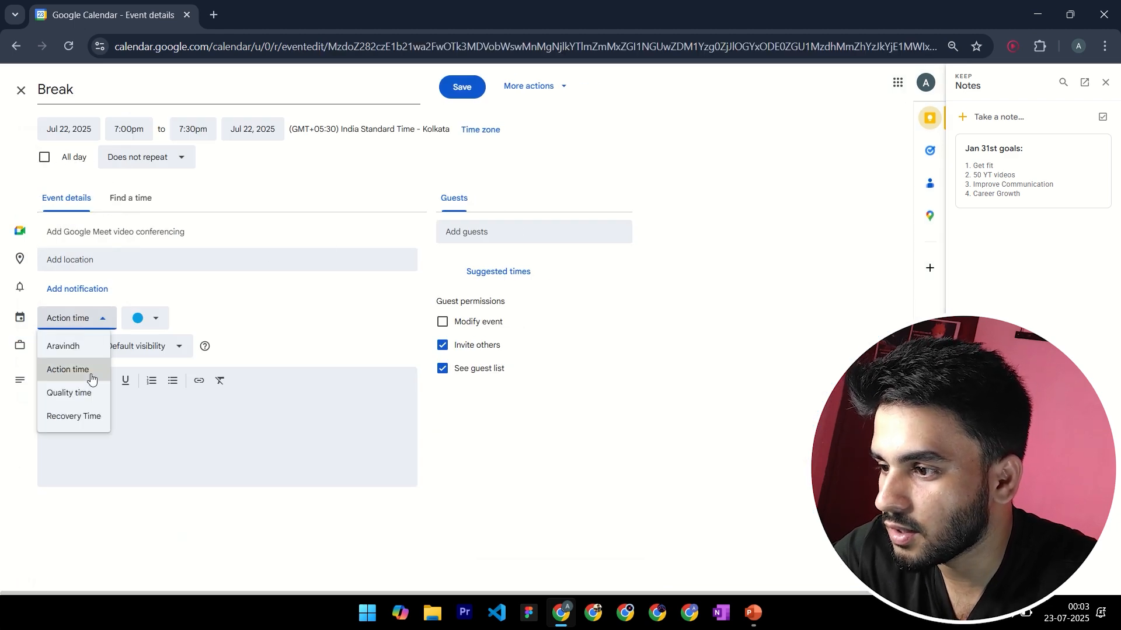
click(76, 416)
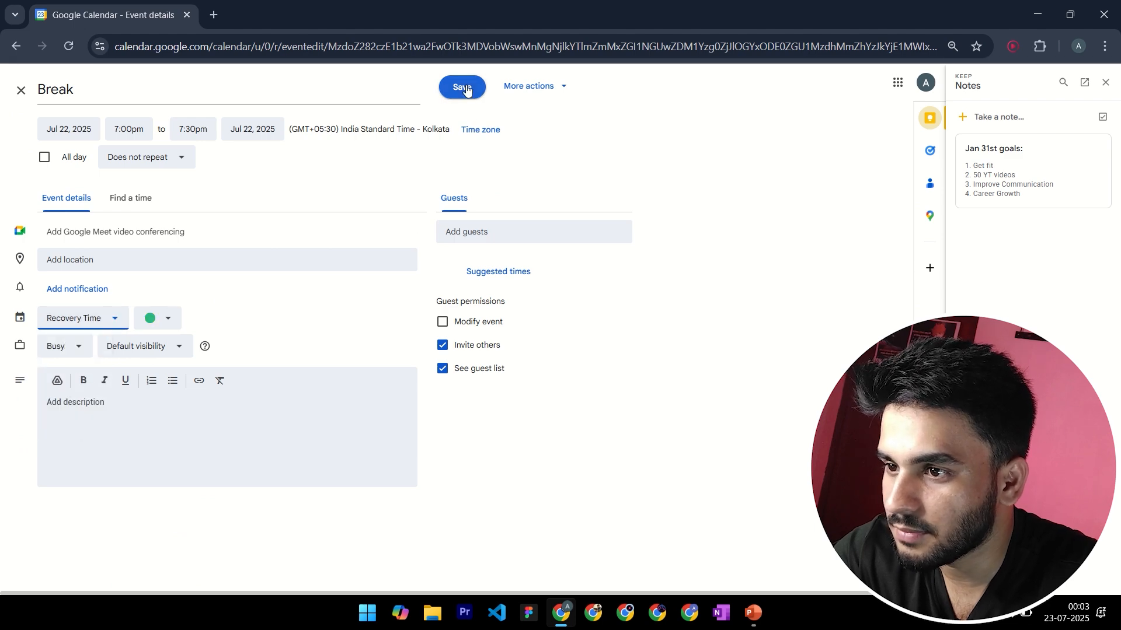
click(462, 87)
Reassign the 9:30am "get ready to job" event to the Recovery Time calendar and save it
scroll(450, 354, up, 3)
scroll(450, 359, down, 3)
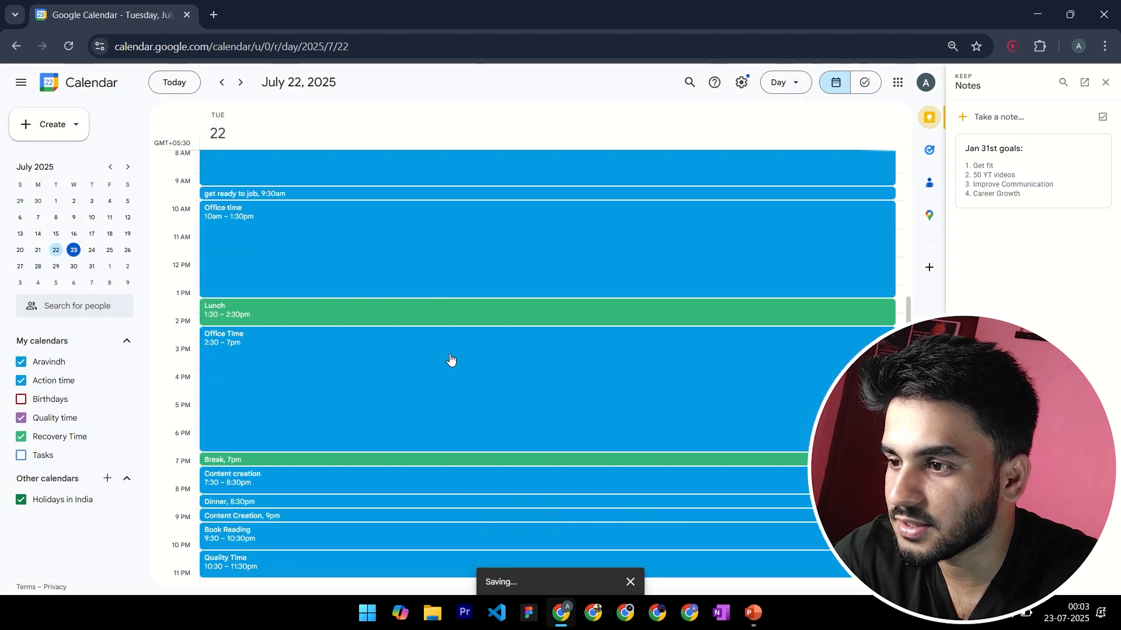
click(326, 185)
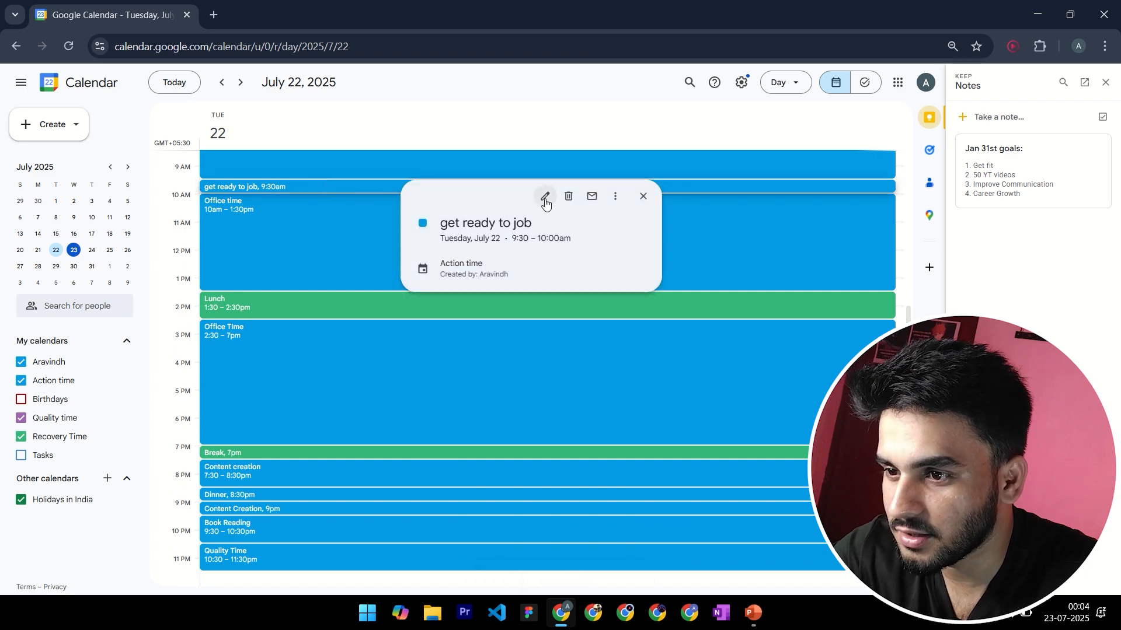
click(545, 199)
click(149, 319)
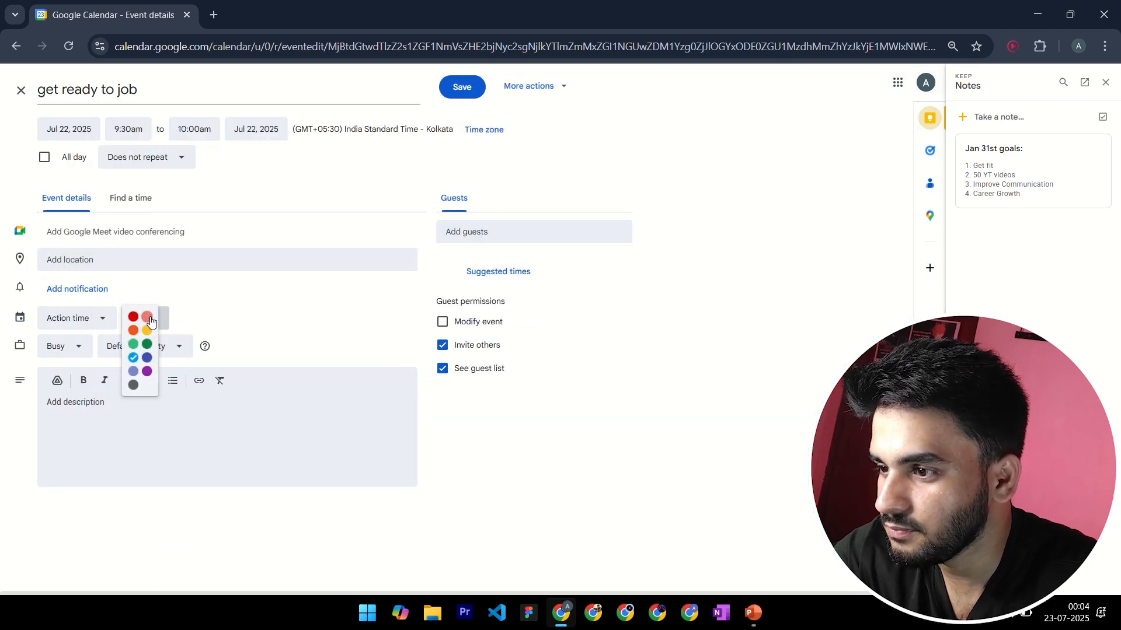
click(142, 282)
click(76, 349)
click(75, 318)
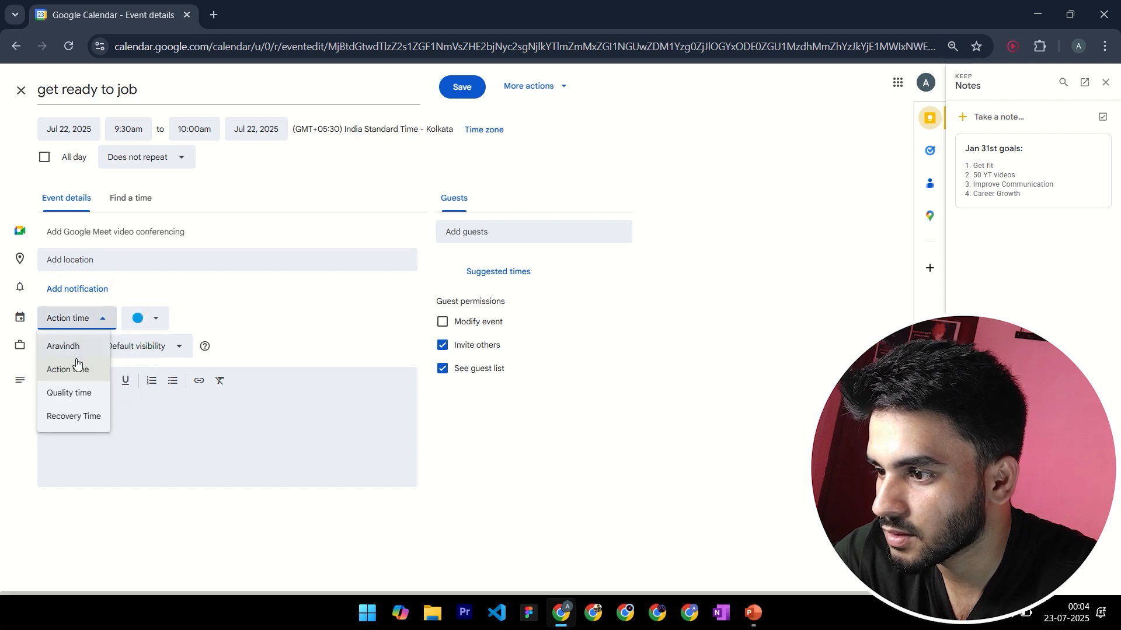
click(78, 417)
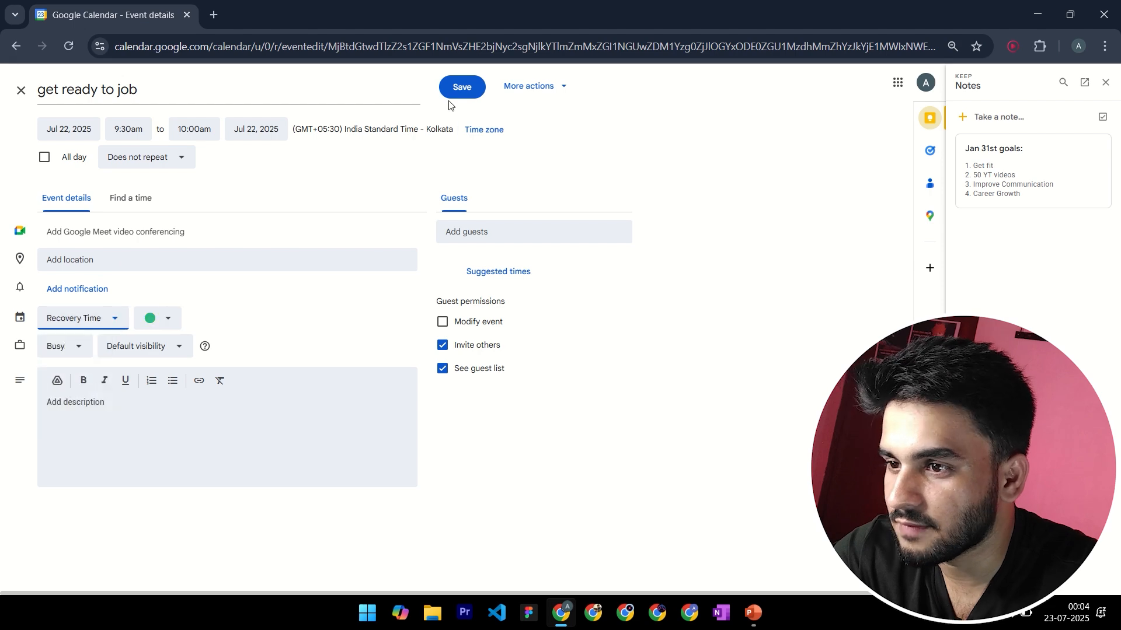
click(455, 92)
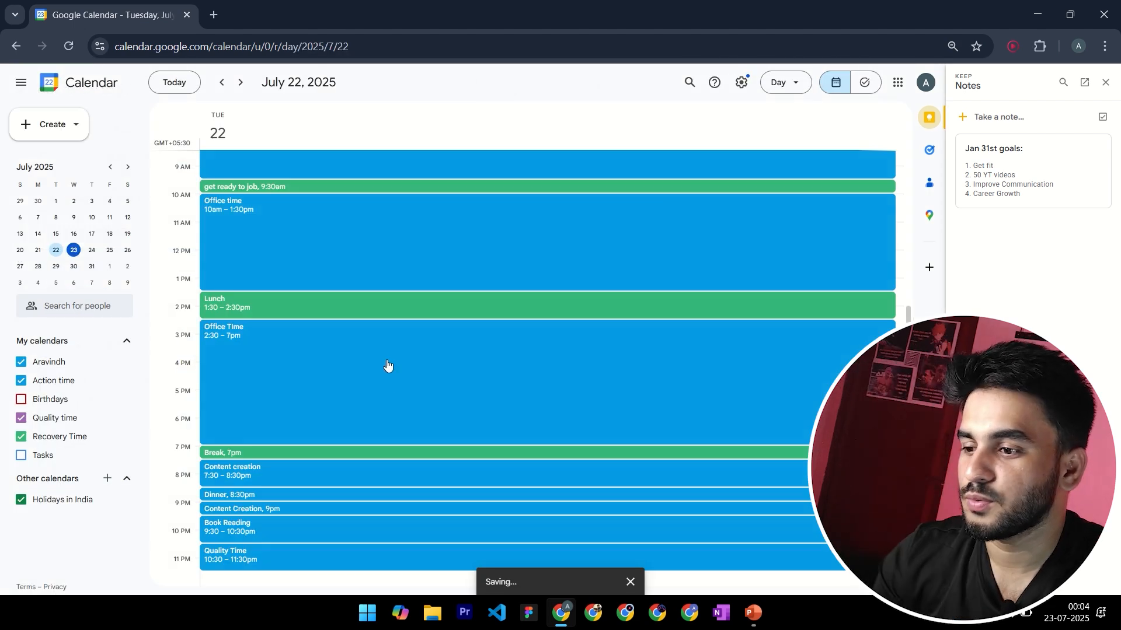
Create a new calendar named "Test" and return to the July 22 day view
scroll(383, 373, up, 3)
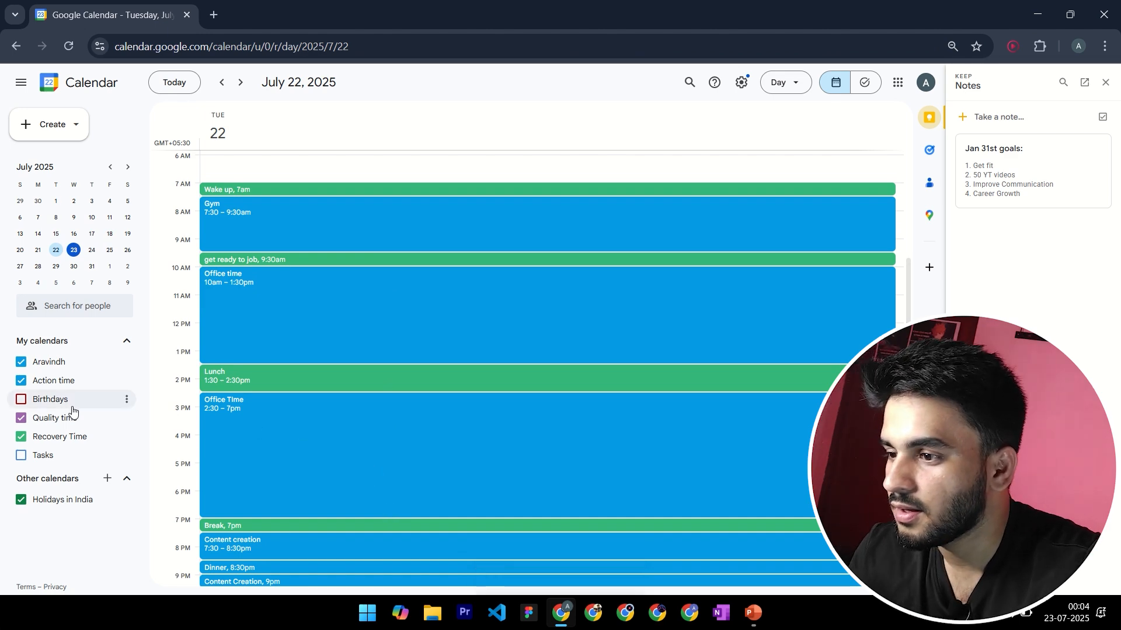
scroll(350, 414, down, 2)
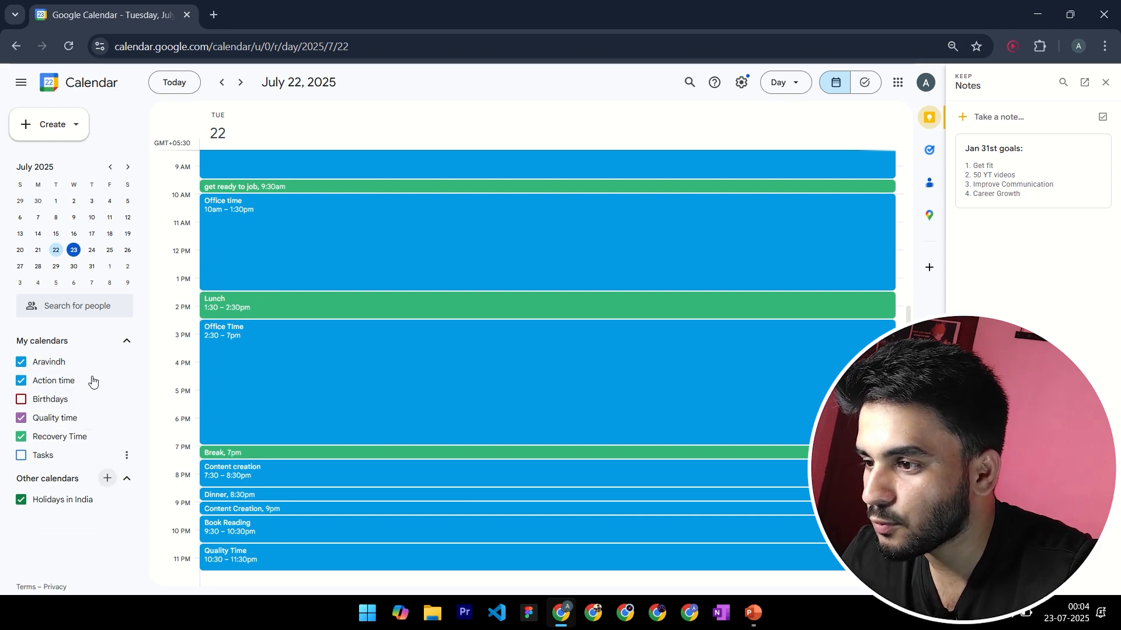
click(106, 482)
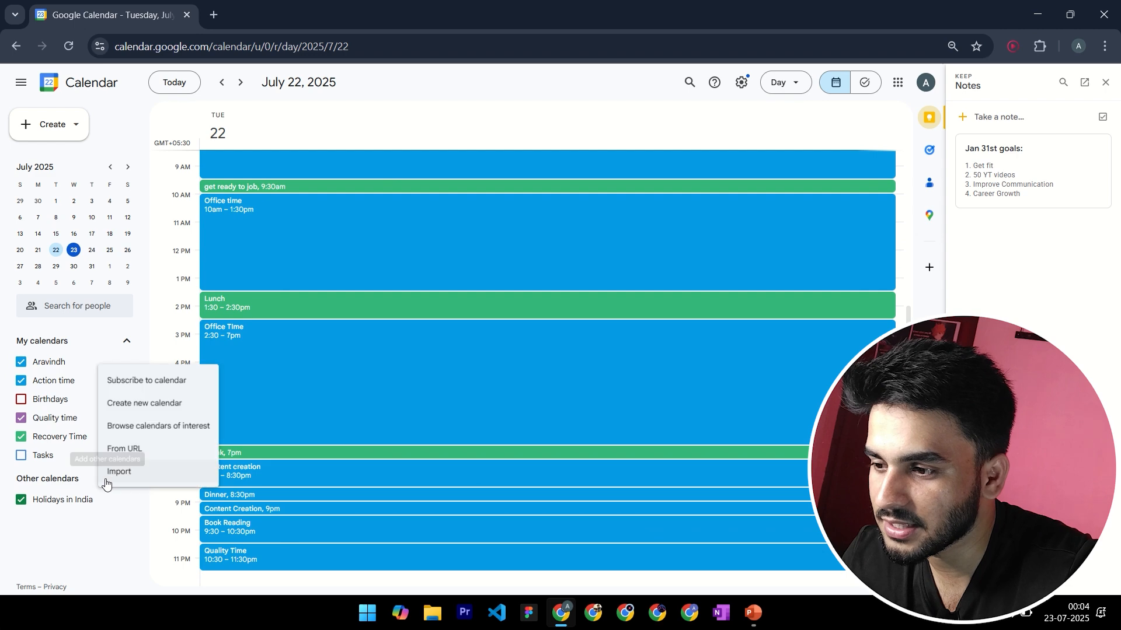
click(129, 404)
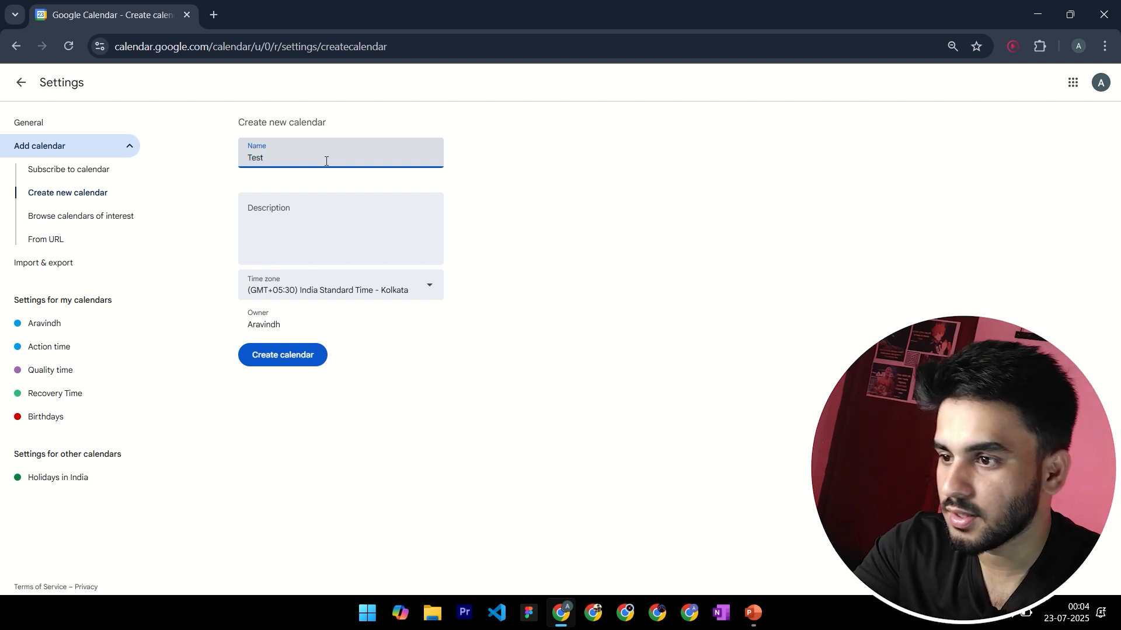
click(289, 356)
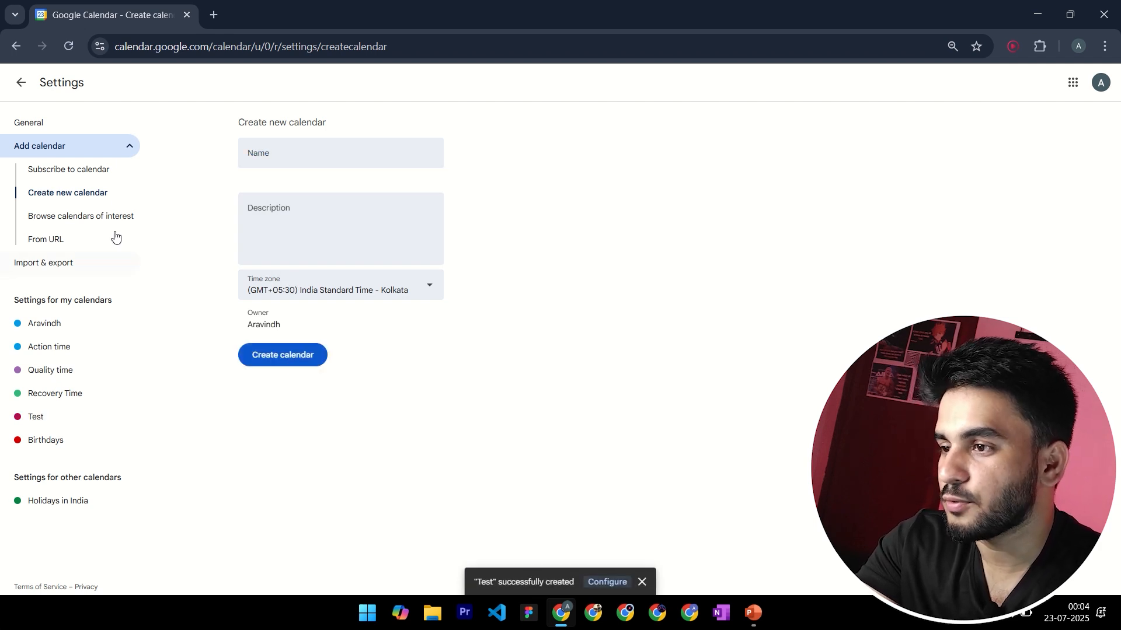
click(23, 86)
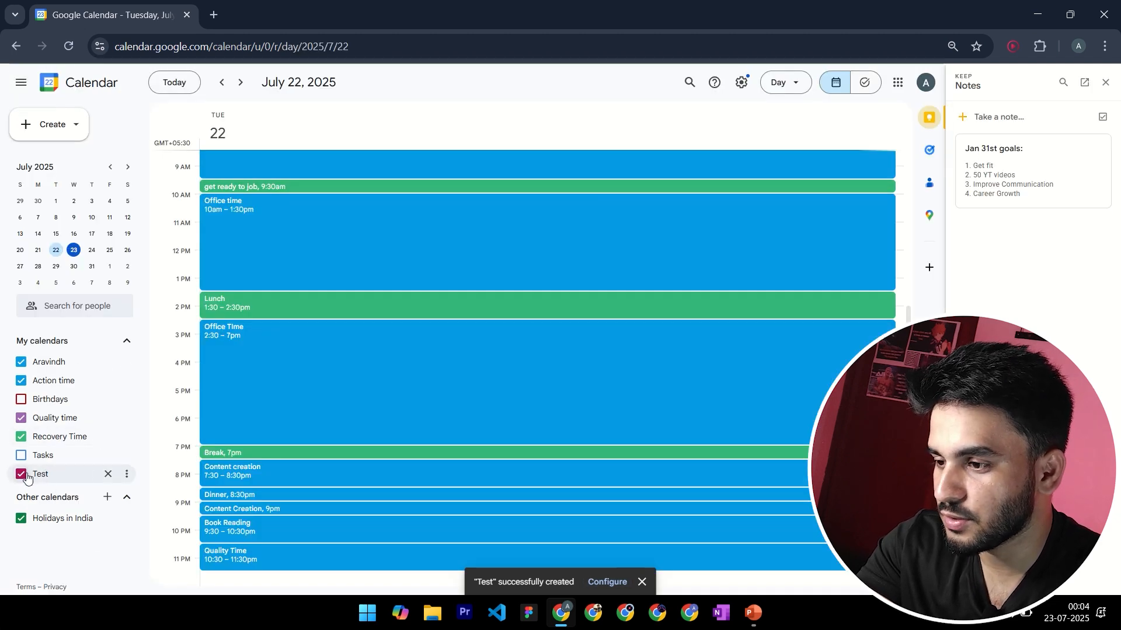
click(127, 474)
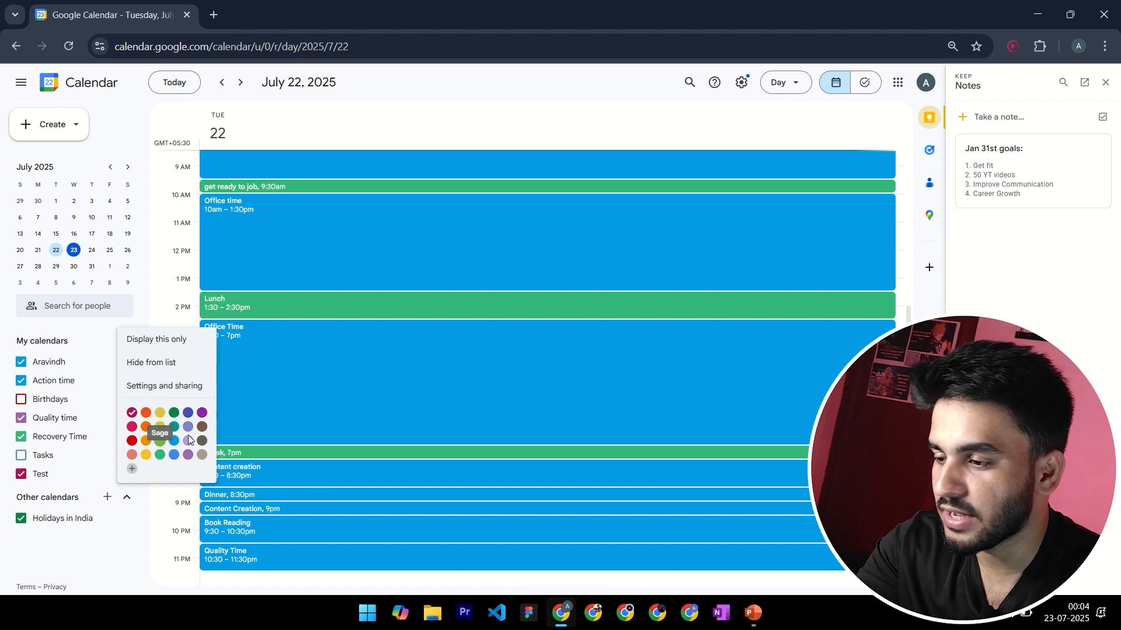
click(104, 489)
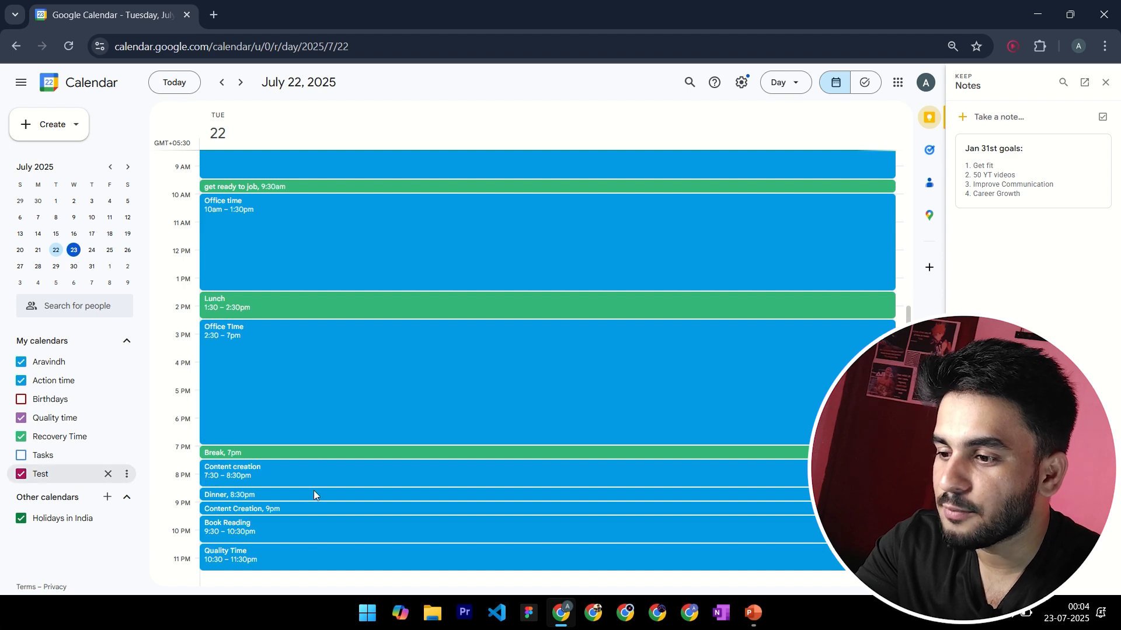
Assign the 10:30pm "Quality Time" event to the Test calendar and save it
click(295, 560)
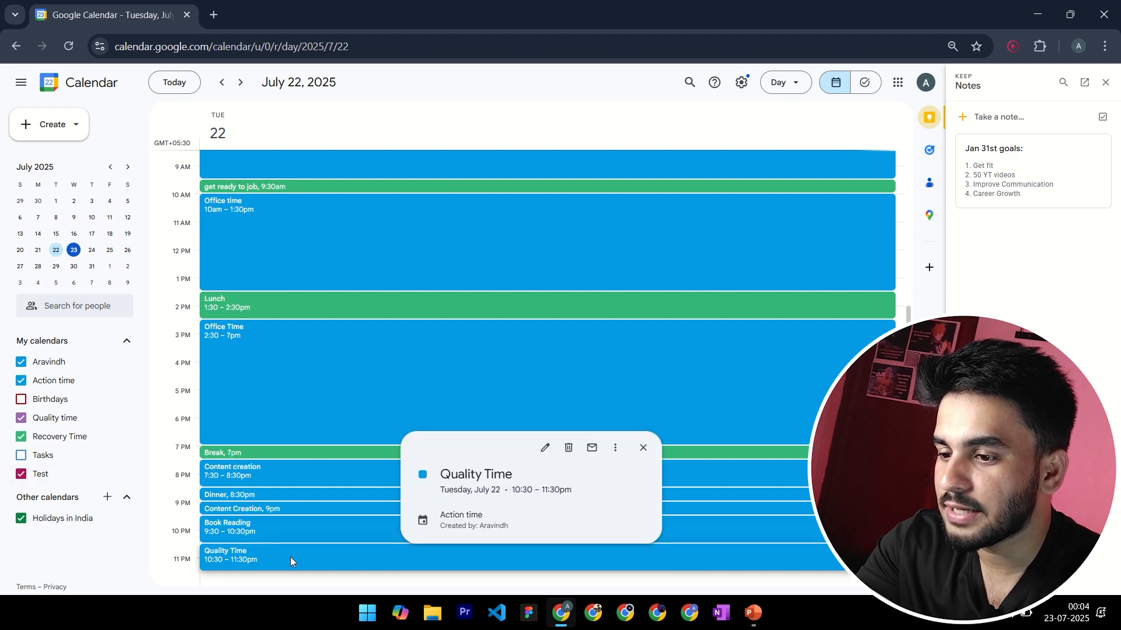
click(545, 453)
click(79, 318)
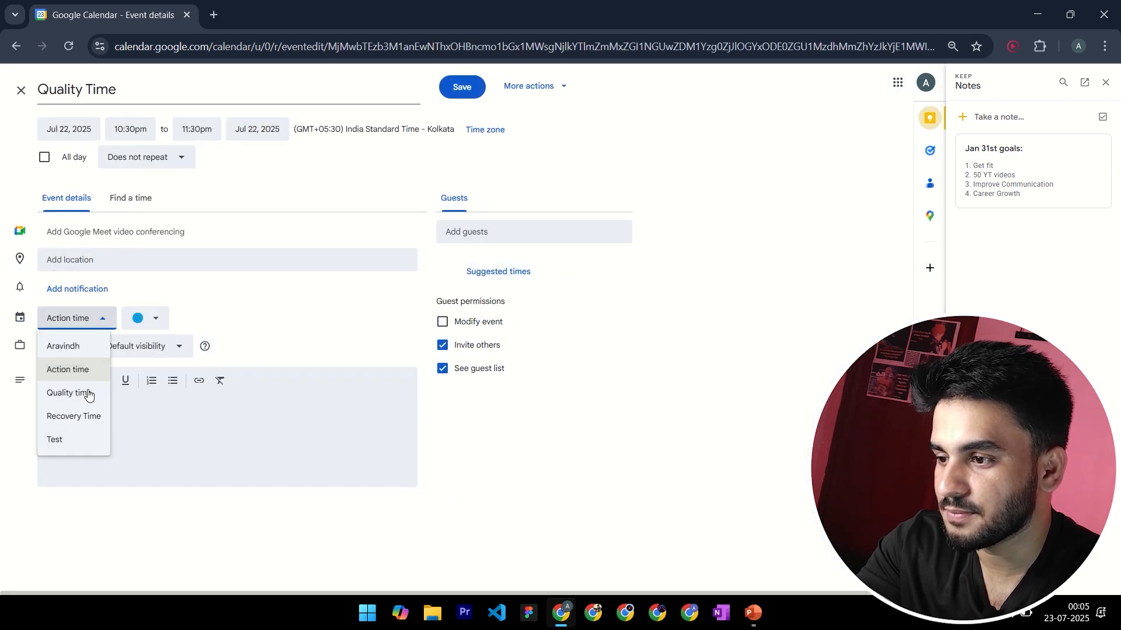
click(73, 441)
click(464, 88)
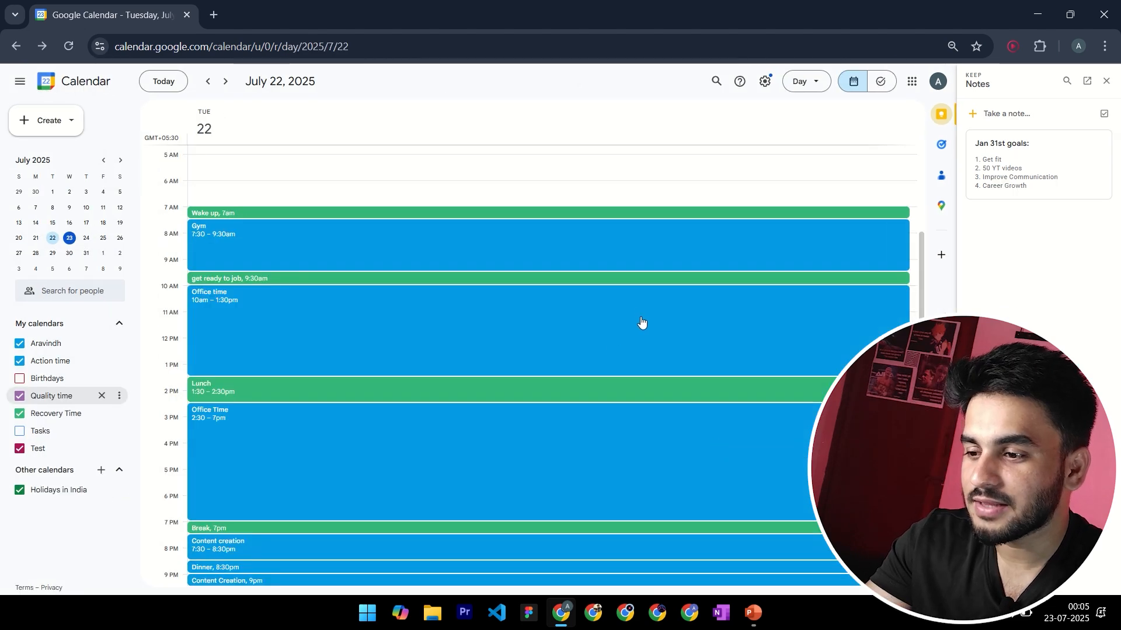
Review the July 22 schedule and close the Keep notes beside it
scroll(642, 323, down, 1)
scroll(642, 324, up, 1)
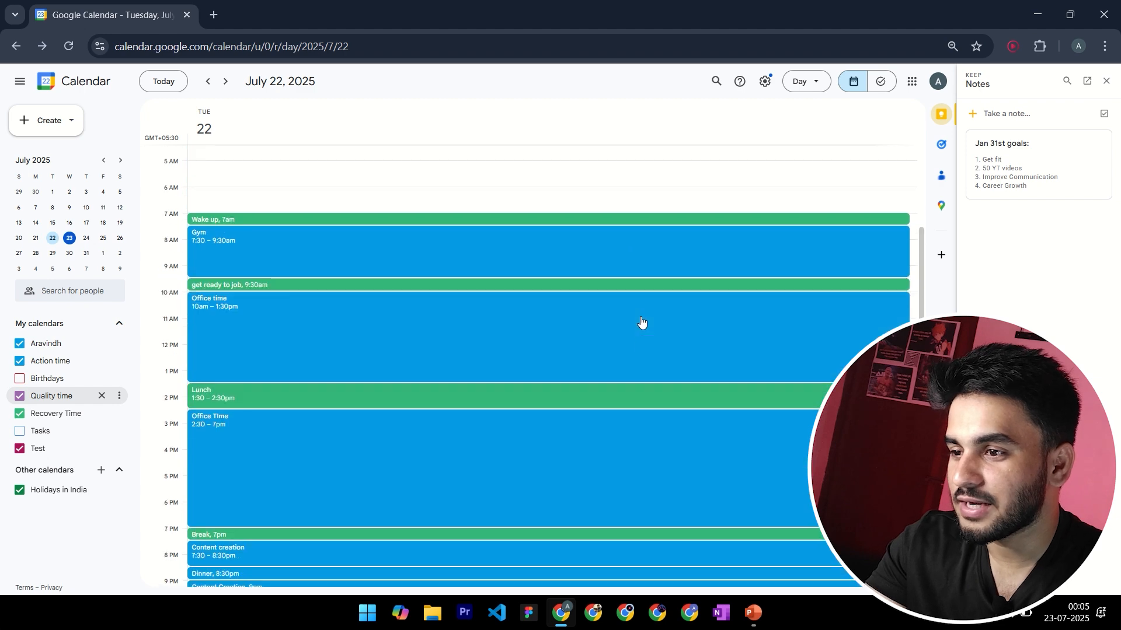
scroll(644, 324, down, 1)
scroll(645, 325, up, 1)
scroll(645, 325, down, 1)
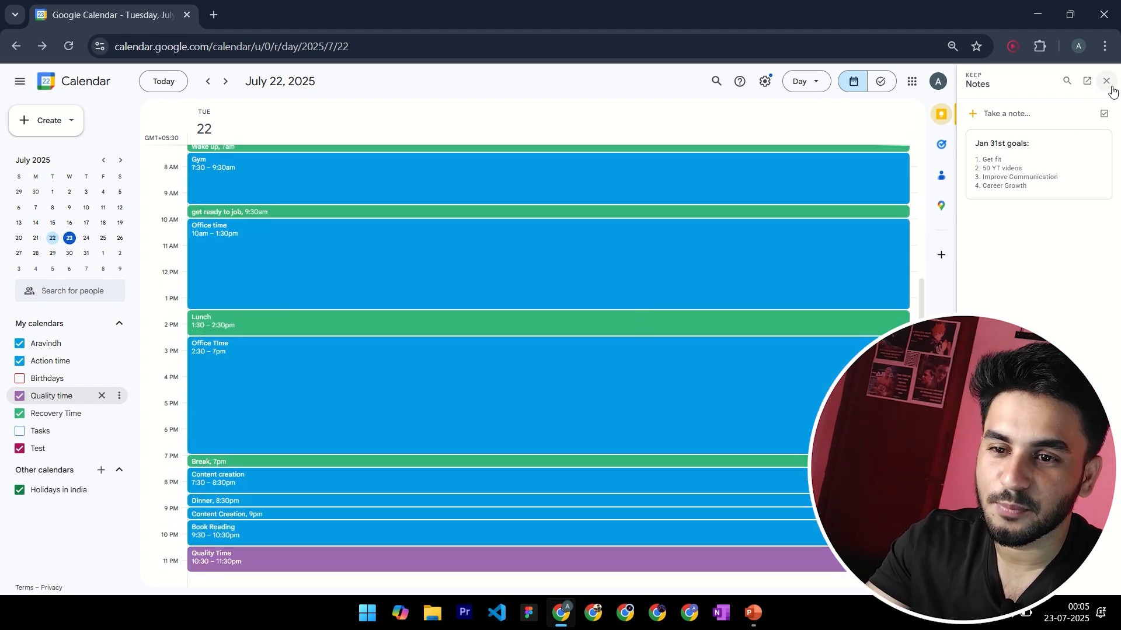
click(1109, 85)
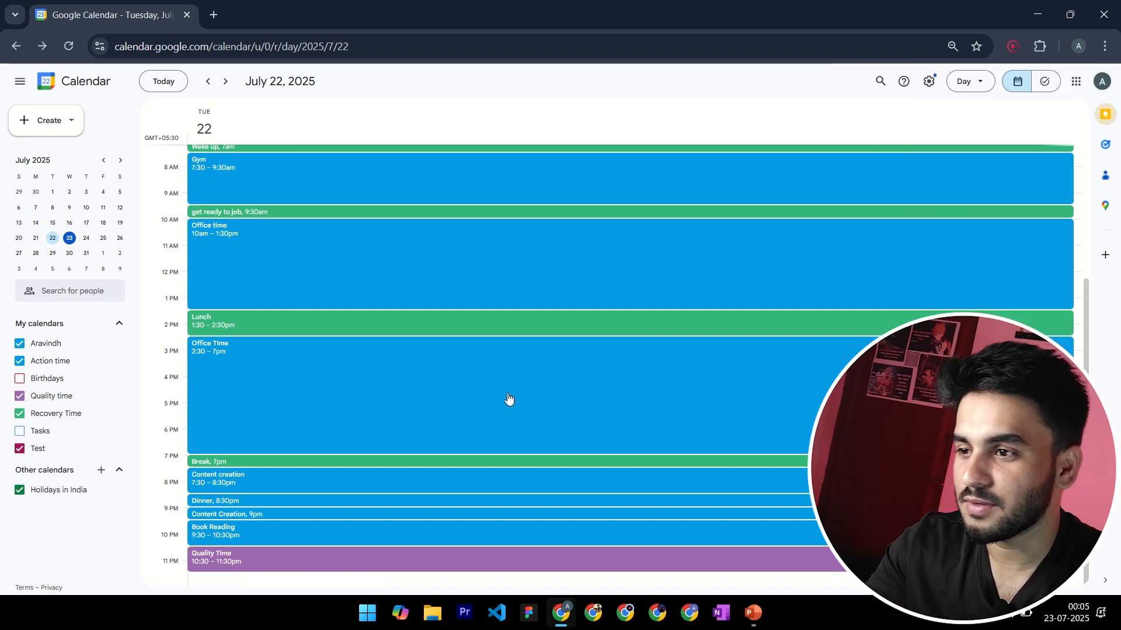
Take a screenshot of the July 22 schedule area, covering the events from "Wake up" at 7am through "Quality Time" at 10:30pm
key(ctrl+plus)
key(ctrl+minus)
key(ctrl+minus)
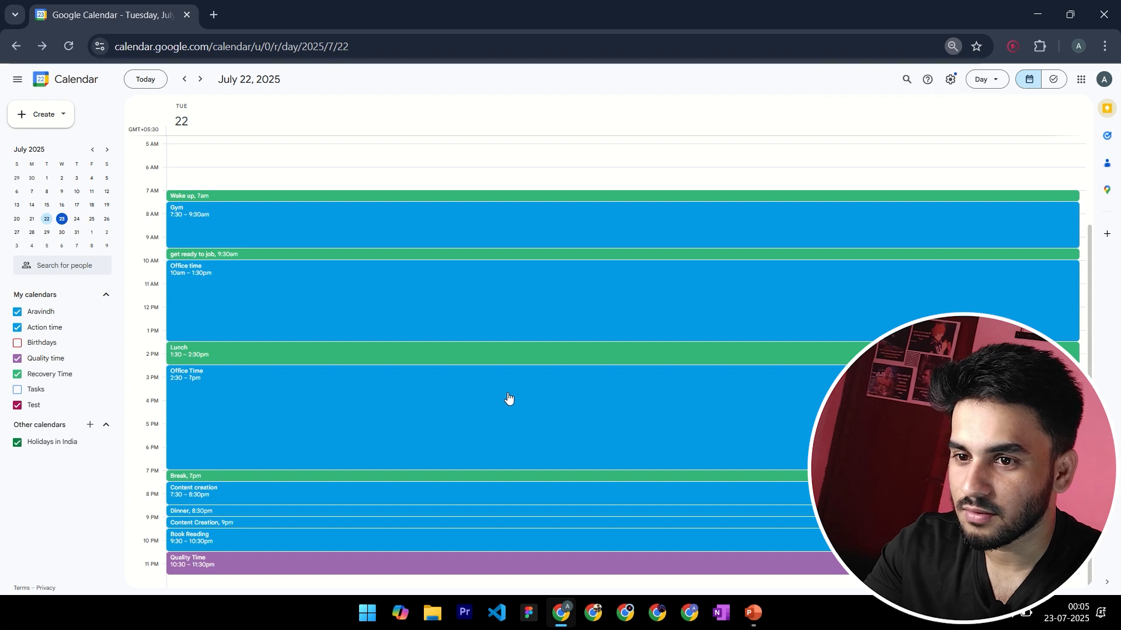
key(ctrl+plus)
scroll(508, 397, down, 2)
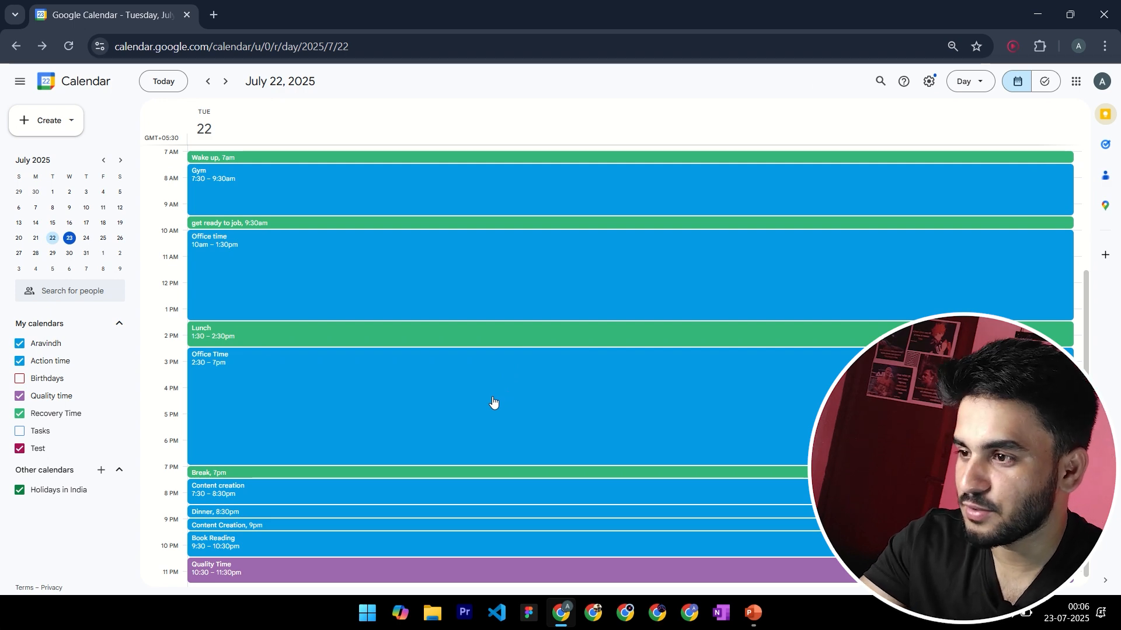
key(super+shift+s)
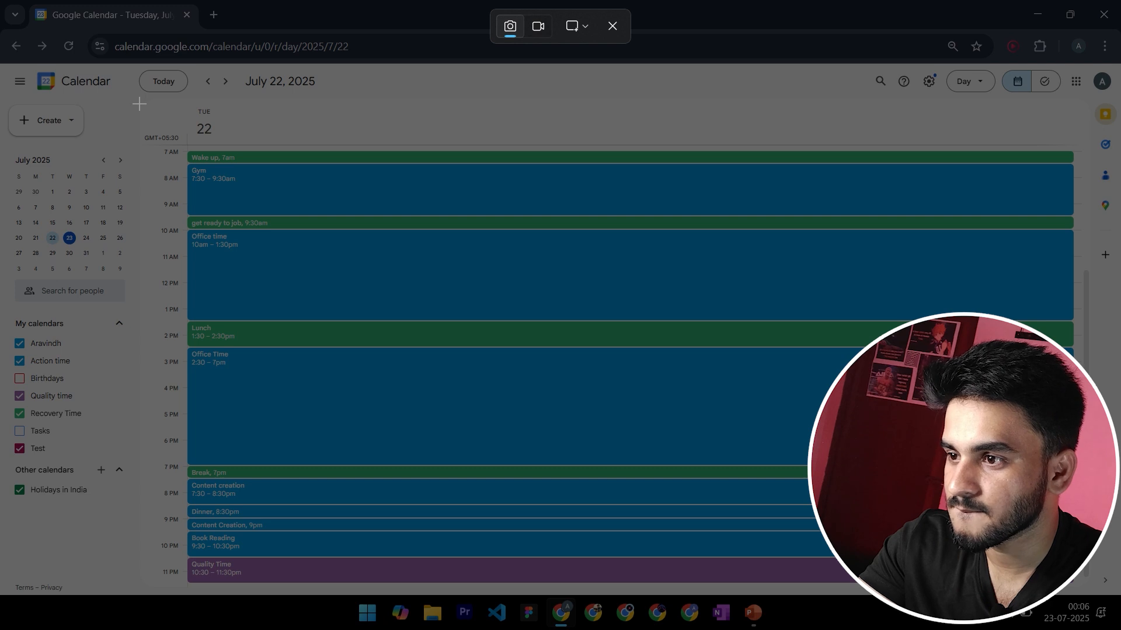
drag(140, 100, 1094, 593)
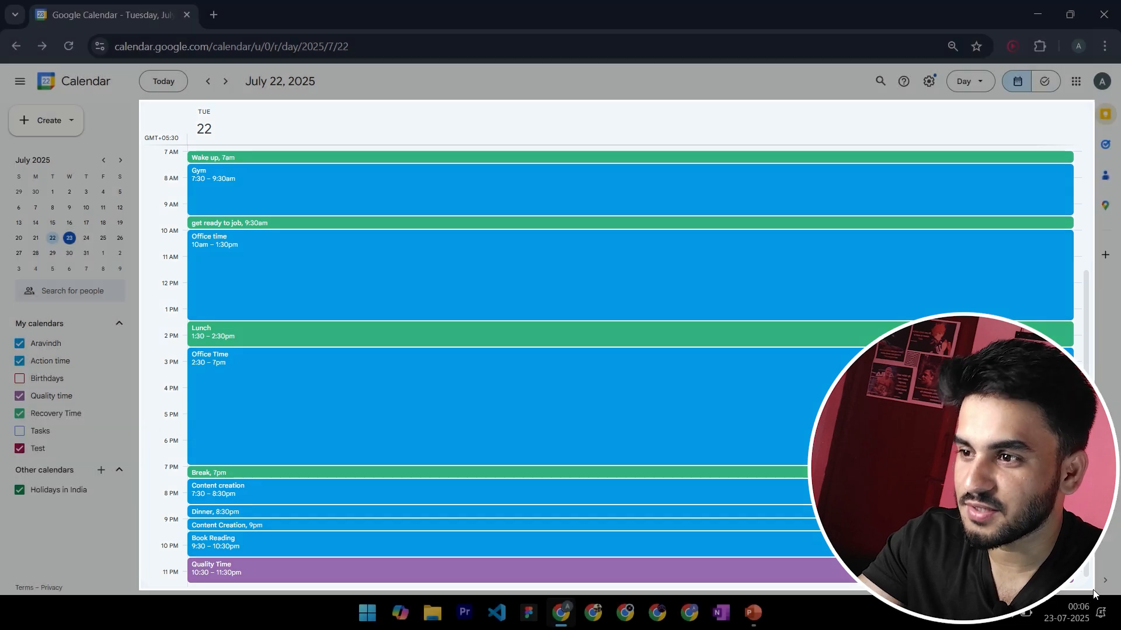